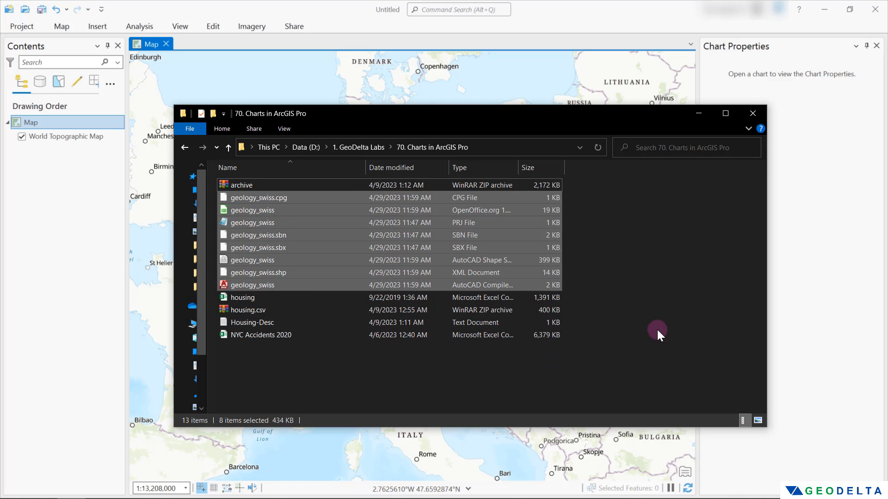
Add the geology_swiss shapefile from the 70. Charts in ArcGIS Pro folder to the map.
left_click(658, 331)
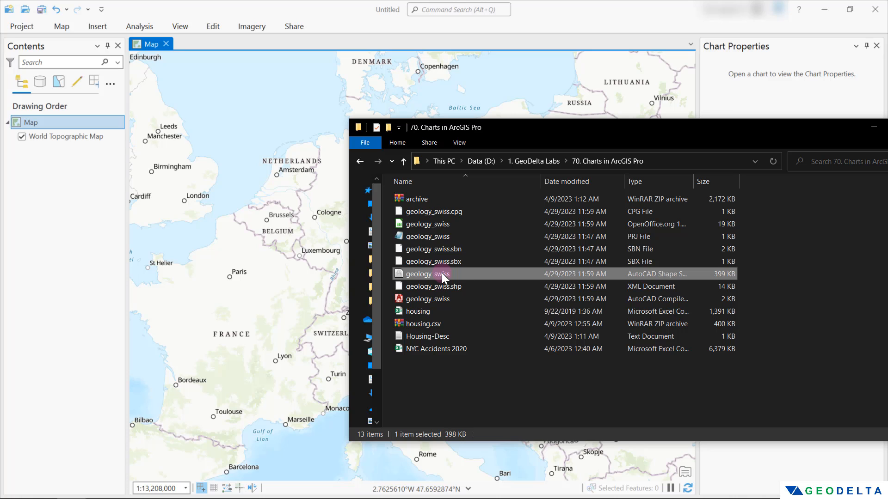
left_click_drag(442, 273, 123, 297)
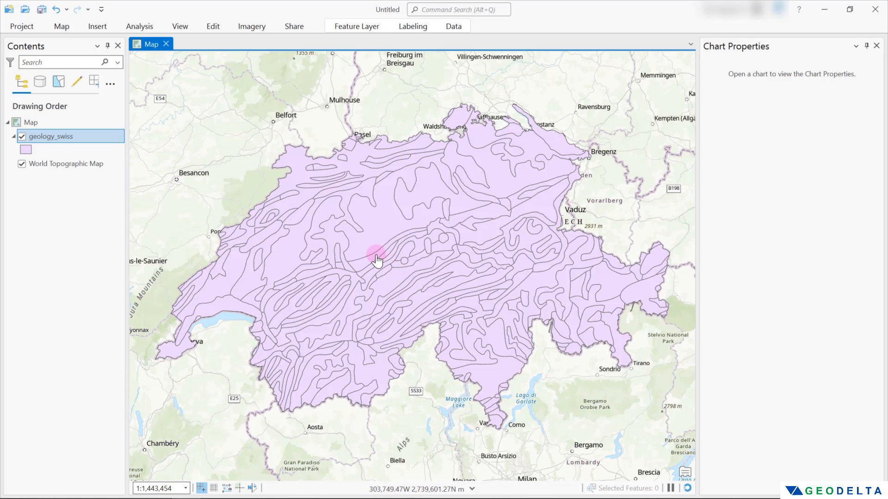
scroll(376, 259, "down", 2)
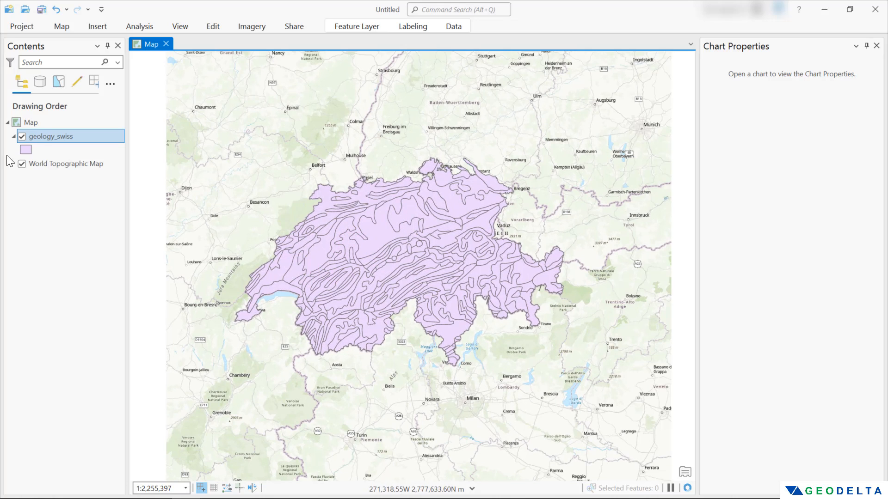
left_click(42, 129)
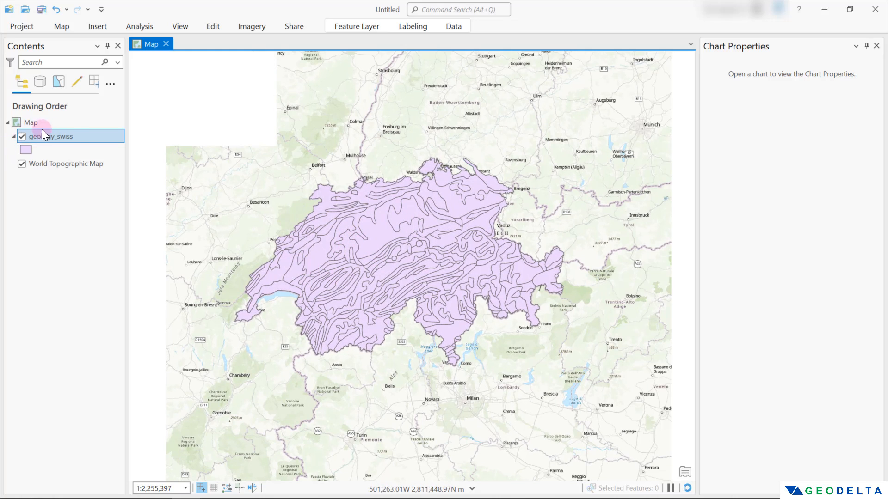
Open the attribute table of the geology_swiss layer and examine the GLG and Area_Ha values across its records.
right_click(70, 140)
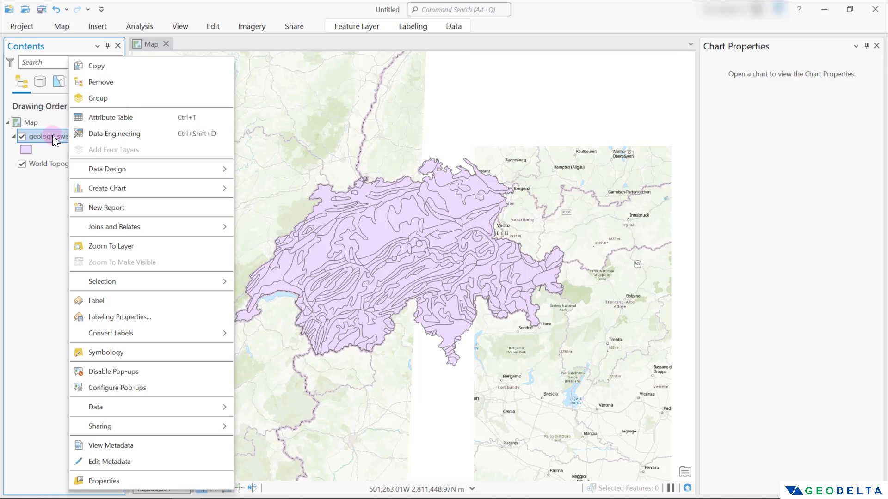
left_click(109, 118)
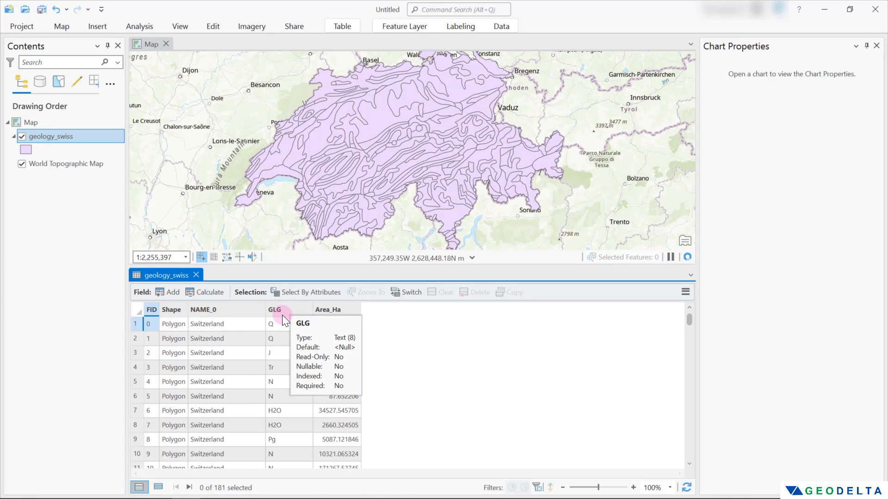
scroll(286, 334, "down", 20)
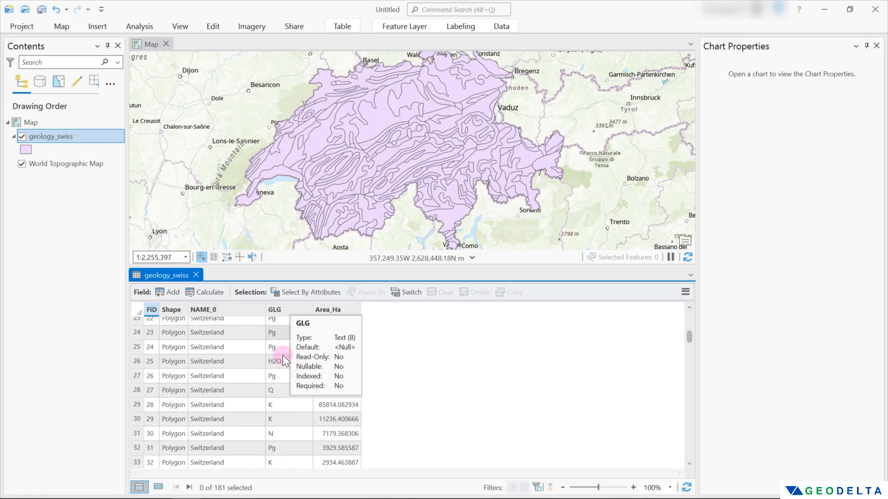
scroll(279, 410, "up", 20)
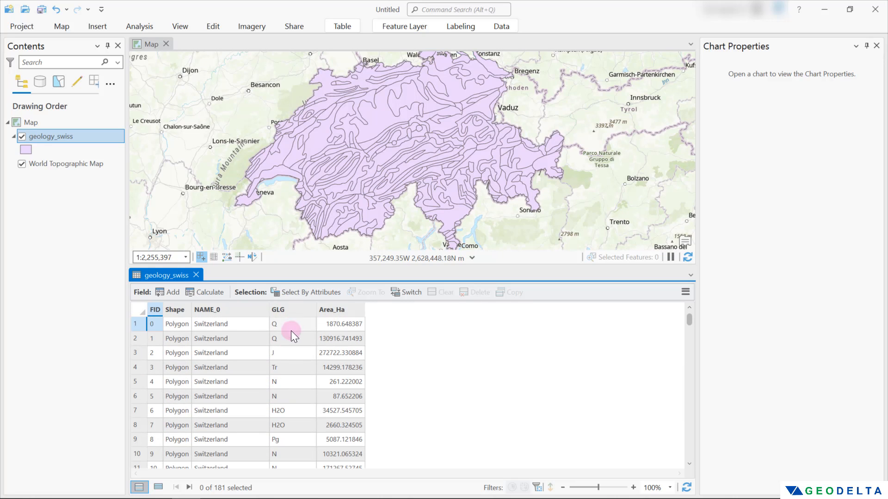
scroll(293, 384, "down", 13)
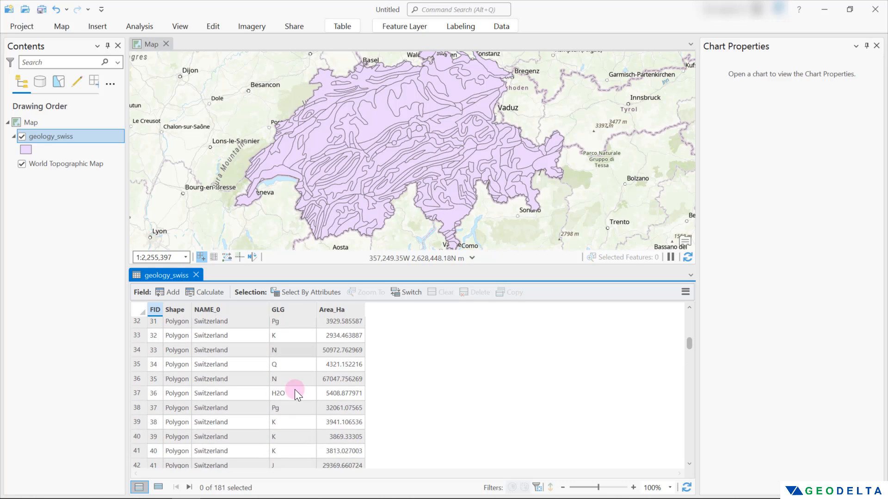
scroll(294, 427, "down", 3)
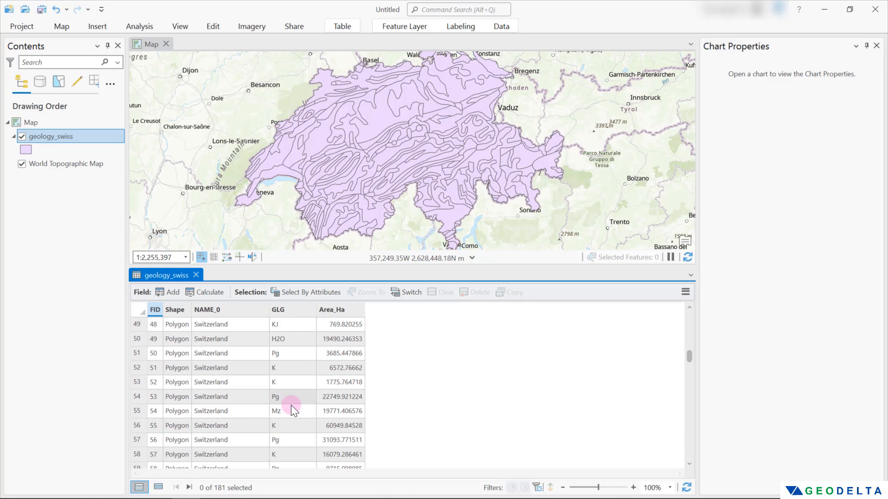
scroll(290, 405, "down", 5)
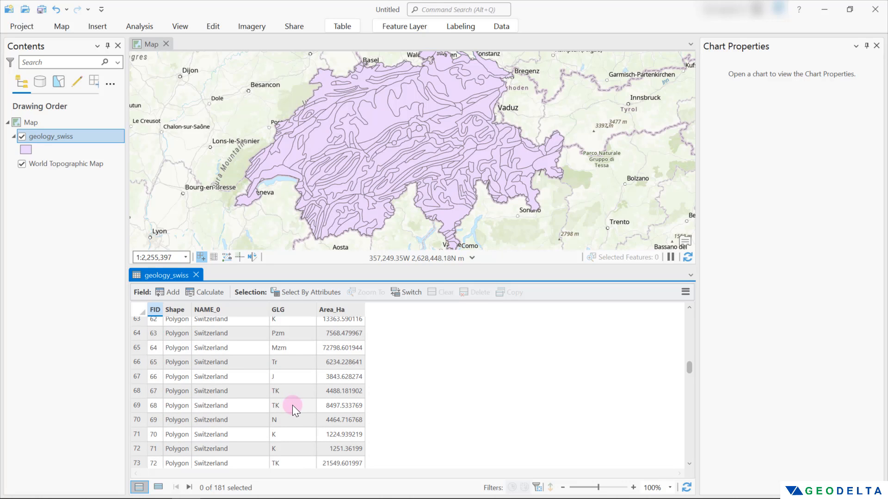
scroll(292, 405, "down", 3)
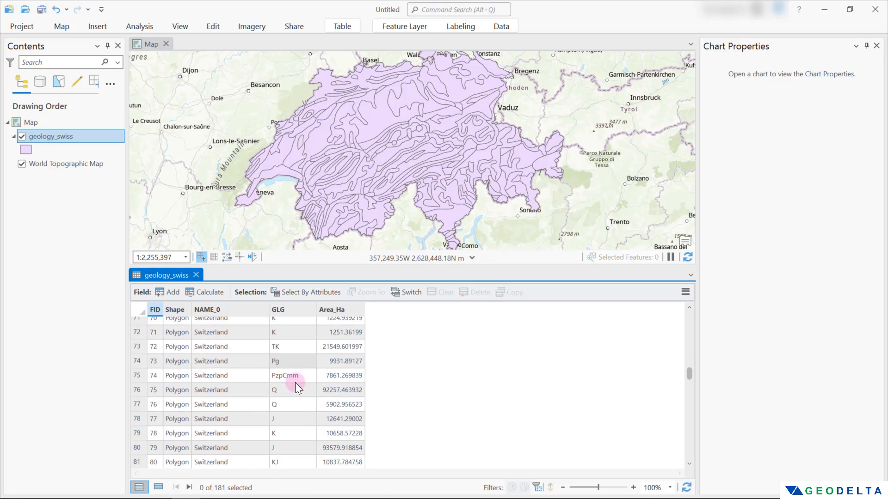
scroll(295, 414, "down", 8)
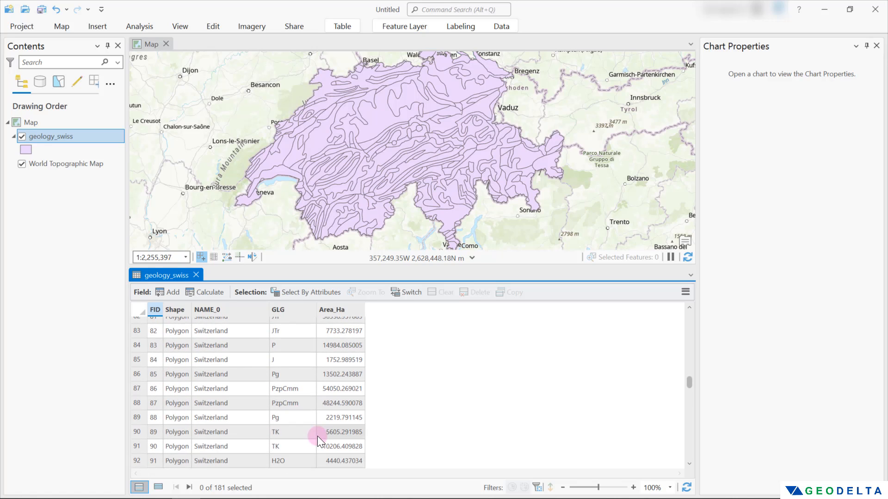
scroll(304, 431, "down", 13)
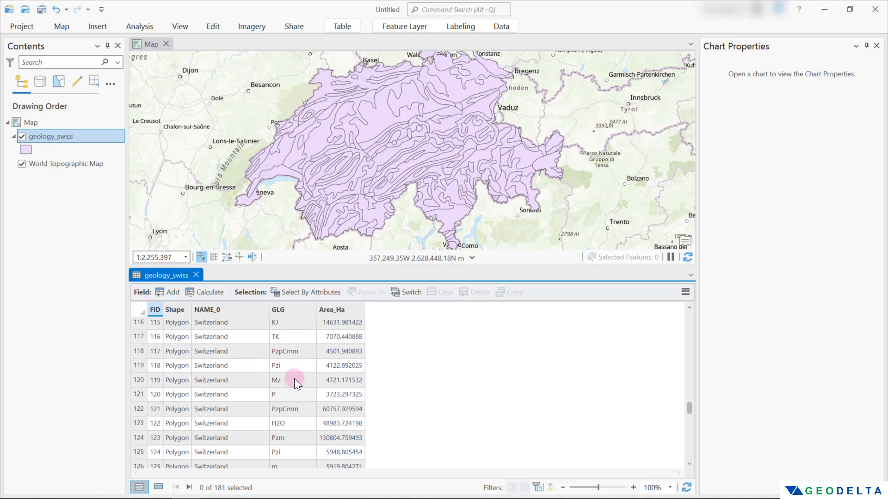
scroll(290, 416, "down", 7)
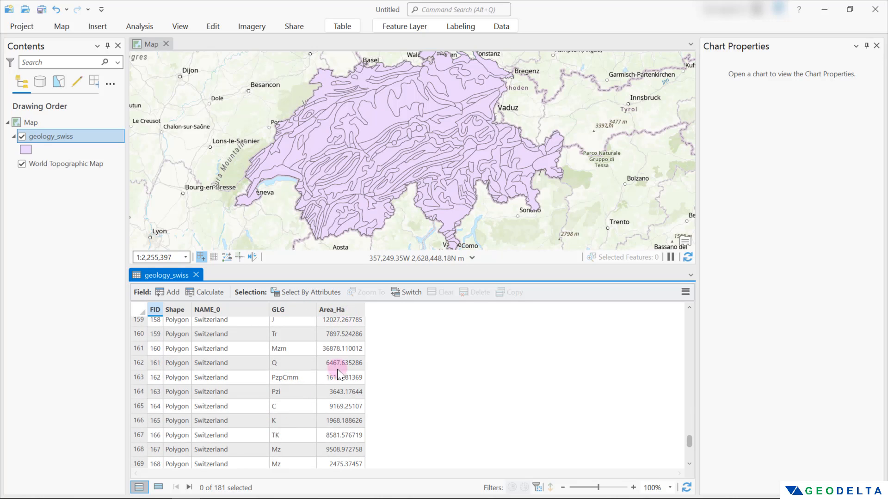
scroll(339, 340, "up", 20)
scroll(340, 337, "up", 20)
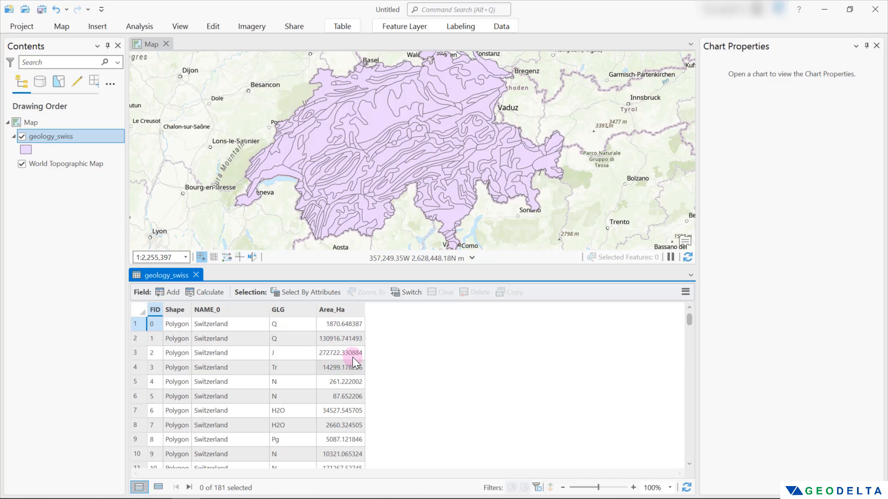
Symbolize the geology_swiss layer by unique values of the GLG field, using a dark multicolour scheme.
right_click(56, 137)
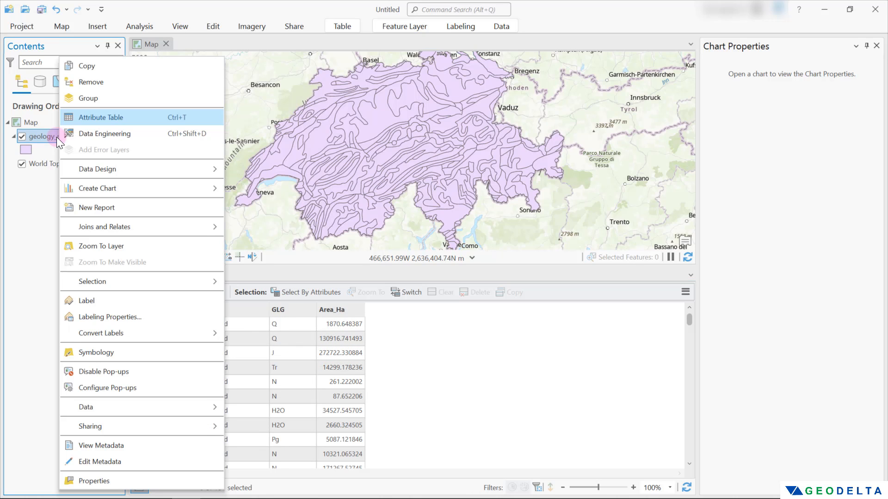
left_click(127, 353)
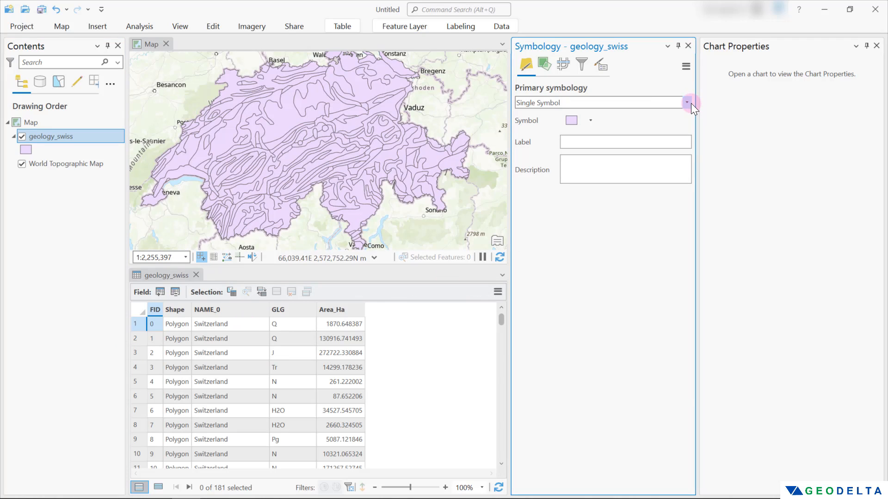
left_click(689, 104)
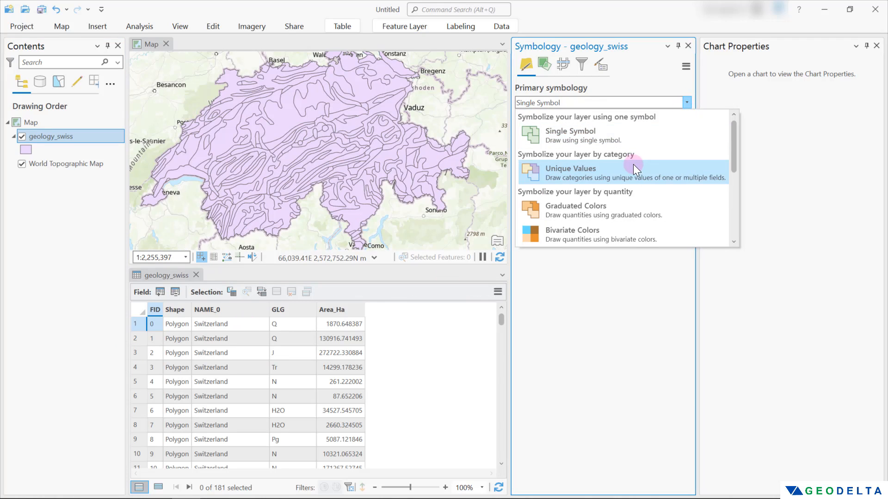
left_click(617, 170)
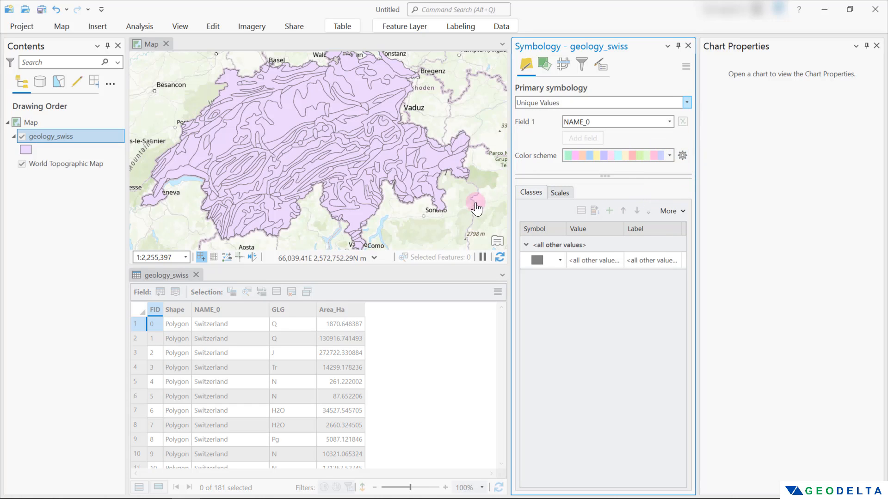
left_click(671, 122)
left_click(603, 147)
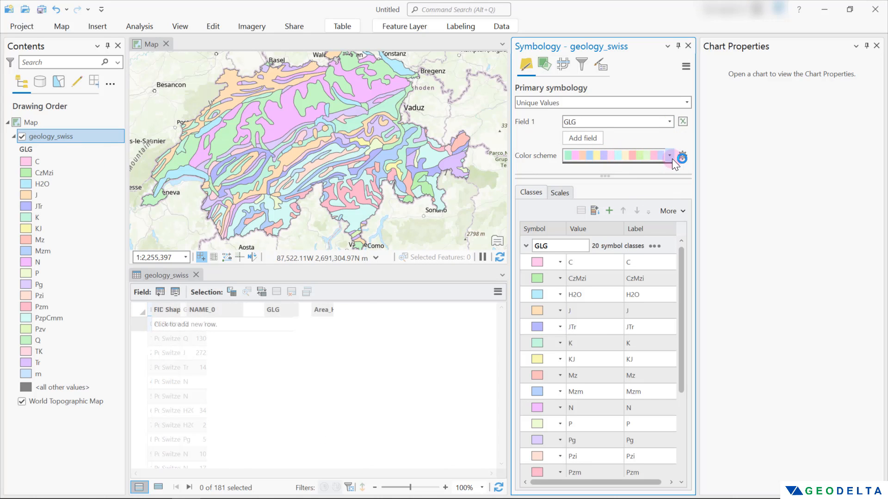
left_click(670, 155)
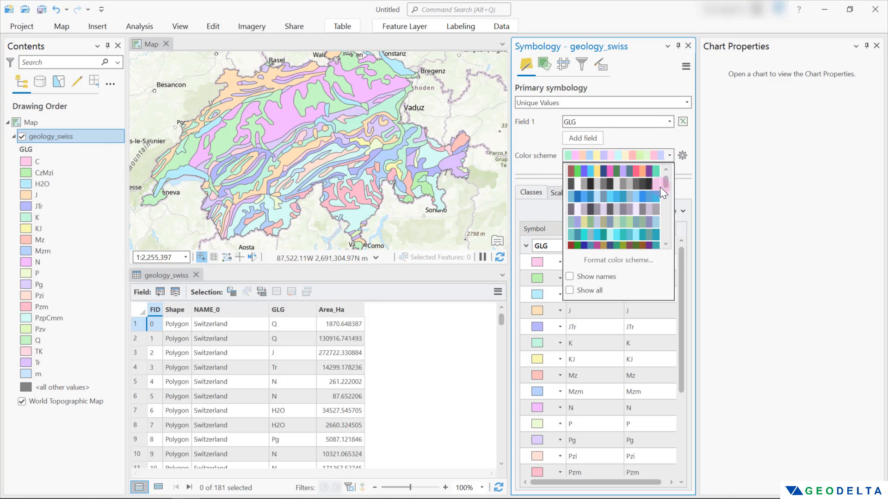
left_click(612, 211)
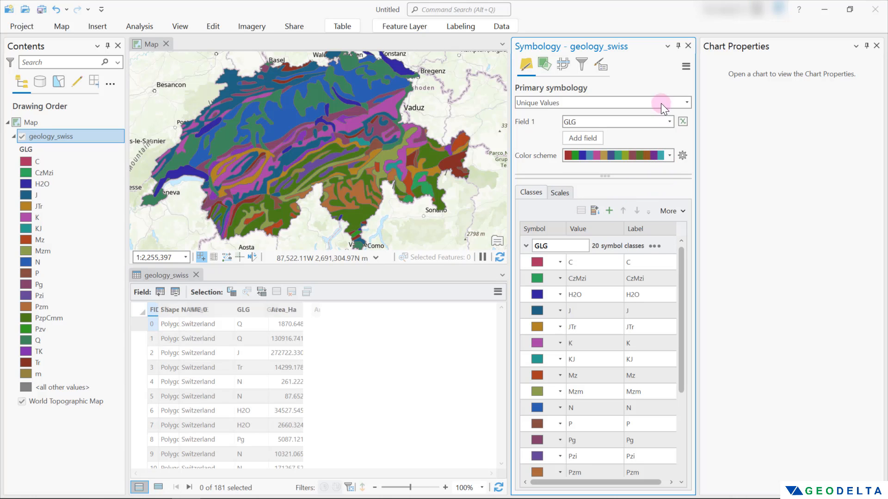
Close the empty Chart Properties pane and enlarge the map view above the attribute table.
left_click(877, 46)
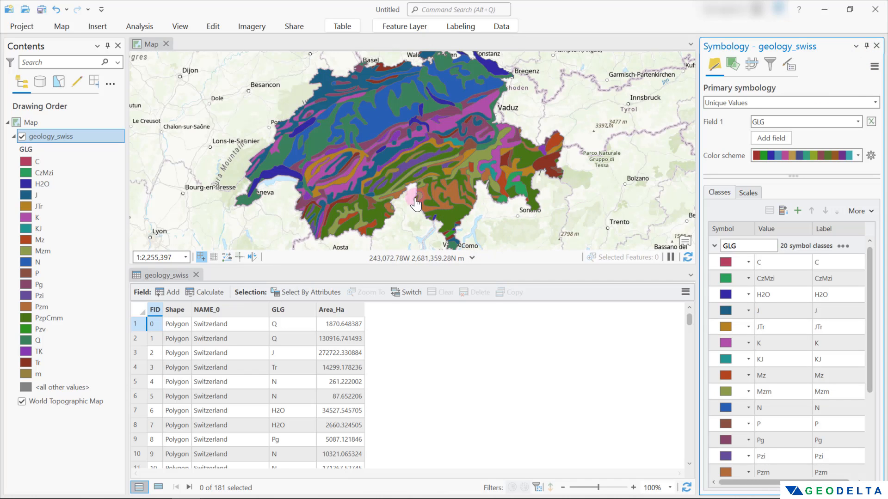
left_click_drag(497, 266, 498, 323)
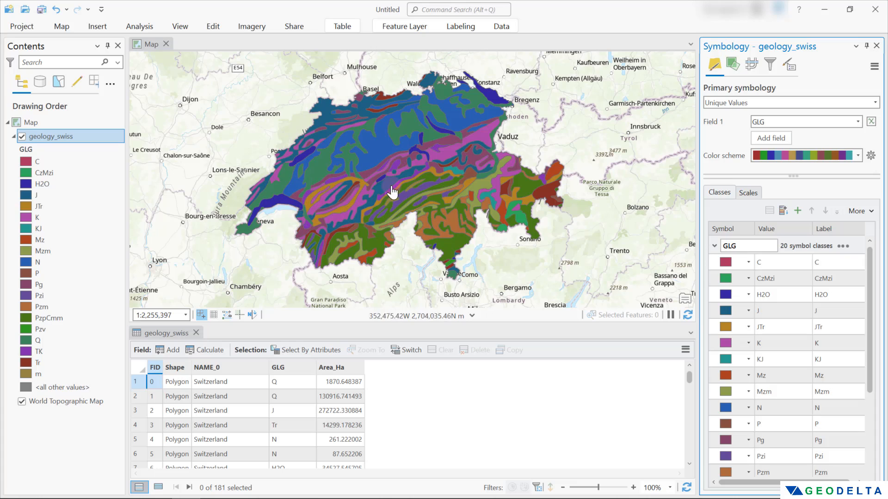
left_click(590, 206)
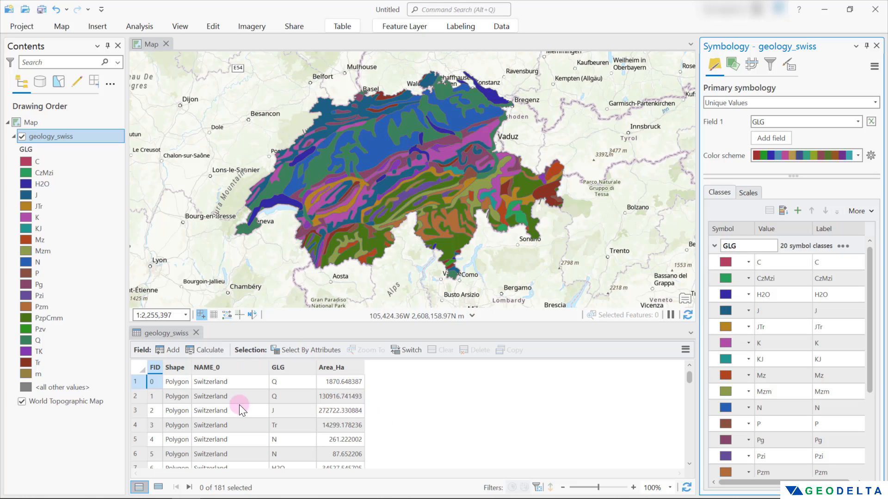
Highlight the first and second geology_swiss records on the map one after the other, and clear the selection.
left_click(138, 382)
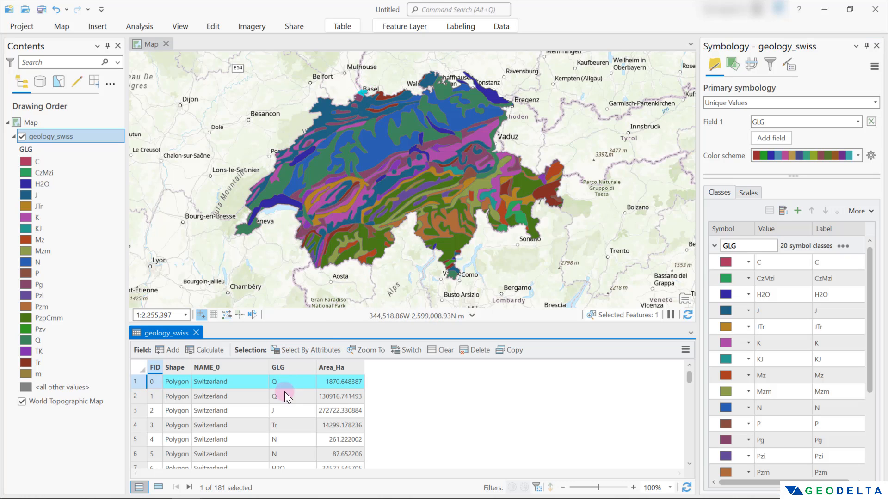
left_click(136, 397)
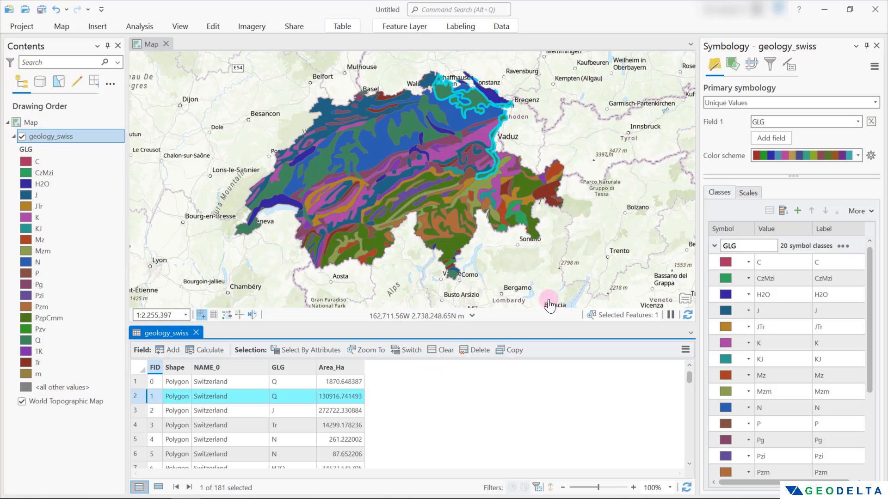
left_click(452, 349)
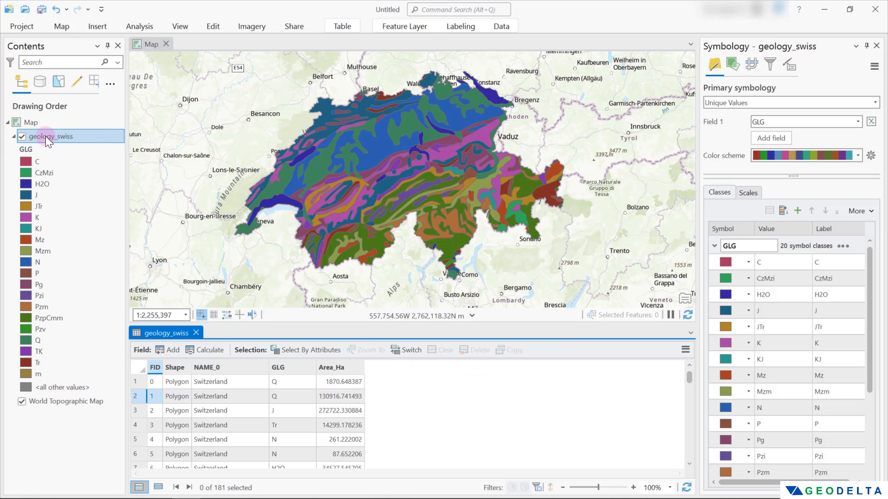
Collapse the geology_swiss legend, create a bar chart from the layer, and close the Symbology pane.
left_click(13, 136)
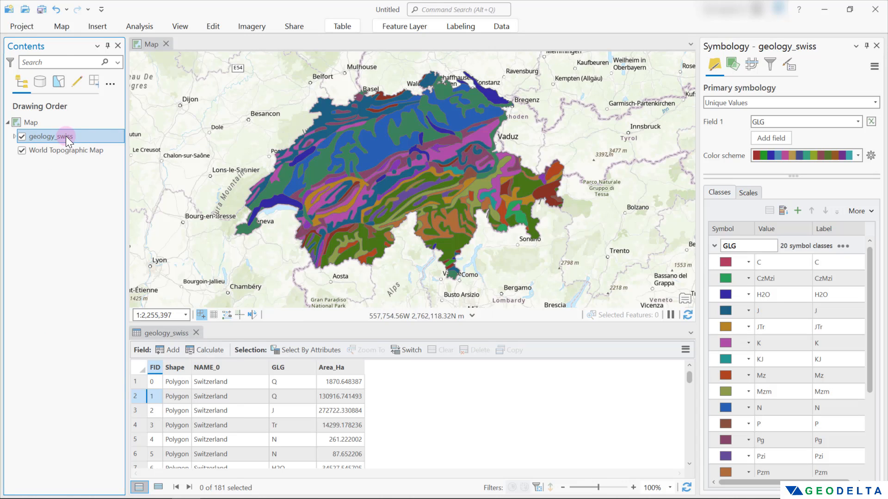
right_click(66, 136)
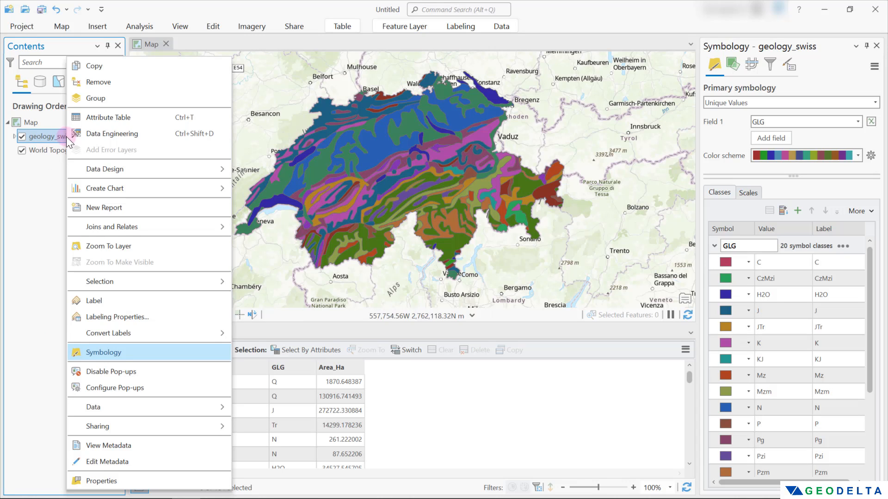
mouse_move(146, 189)
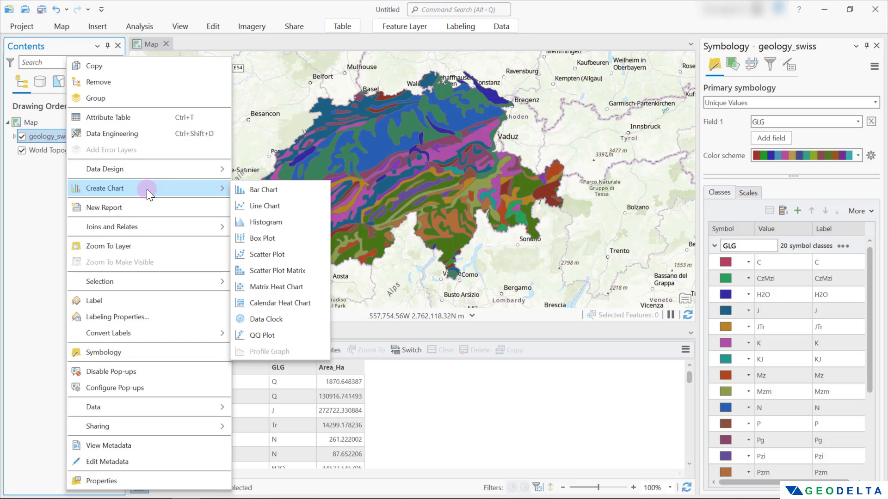
left_click(278, 191)
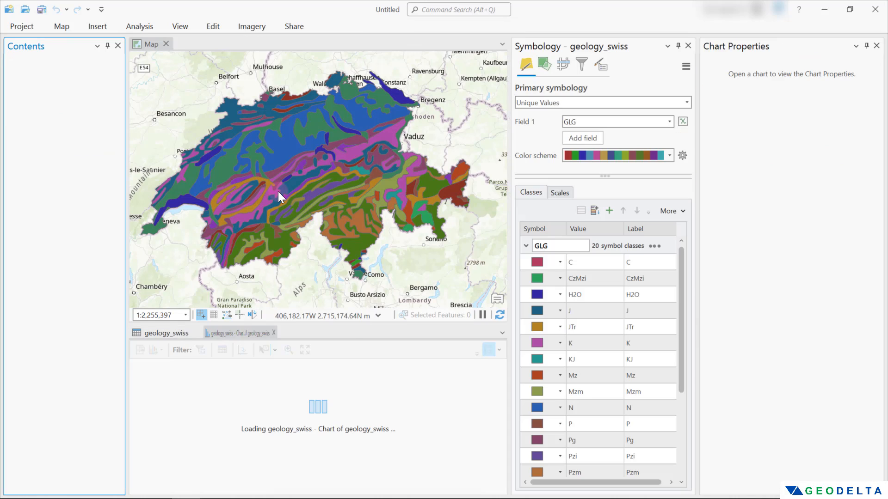
left_click(688, 46)
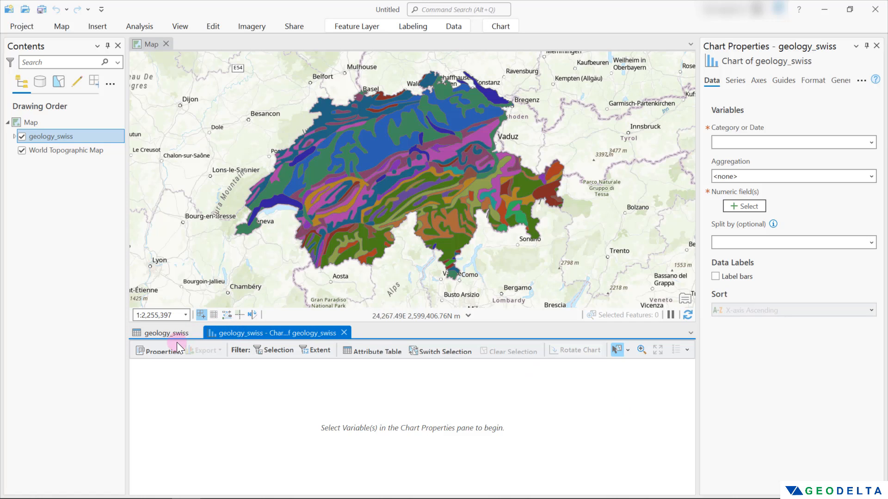
left_click(162, 333)
left_click(270, 334)
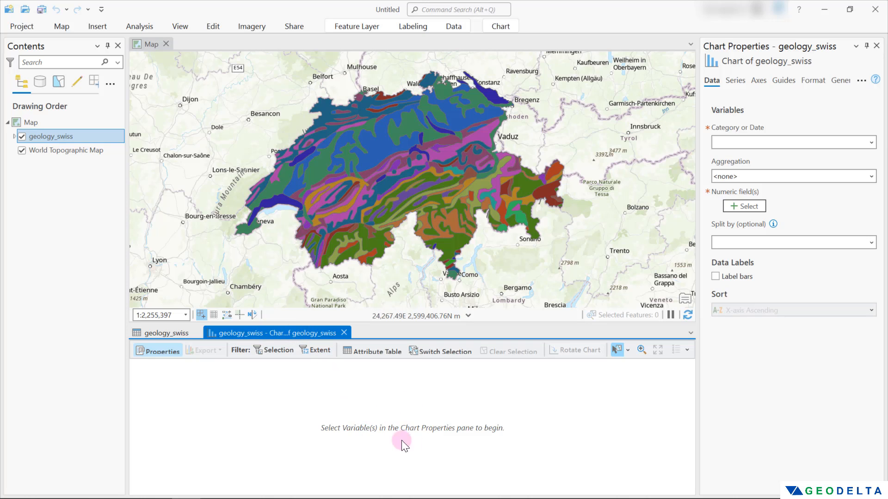
Check the attribute table's fields, and set the chart's category to GLG and its aggregation to Sum.
left_click(162, 334)
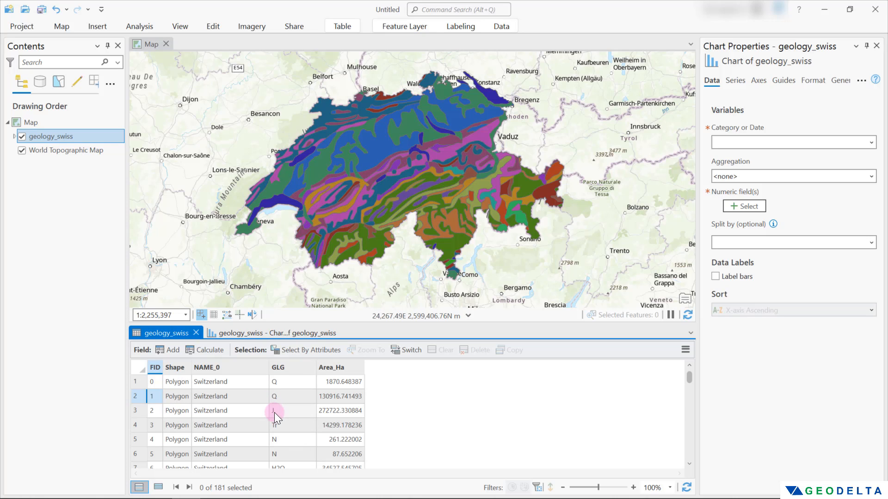
left_click(259, 334)
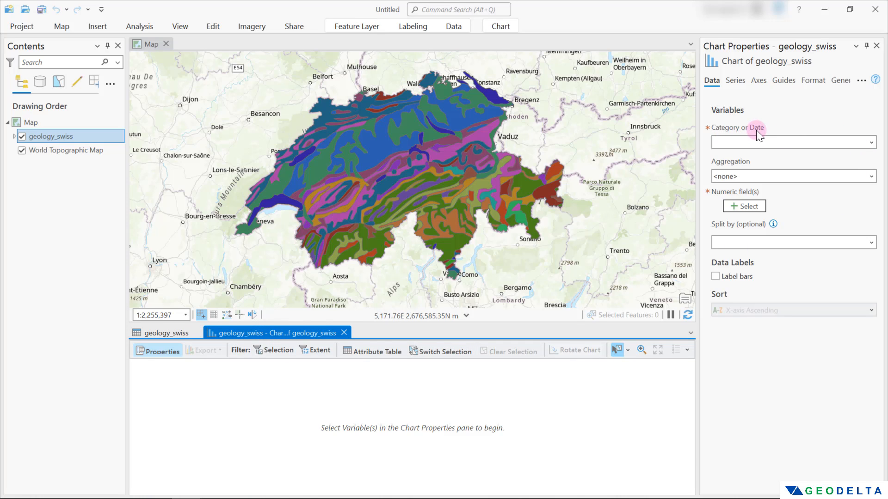
left_click(871, 143)
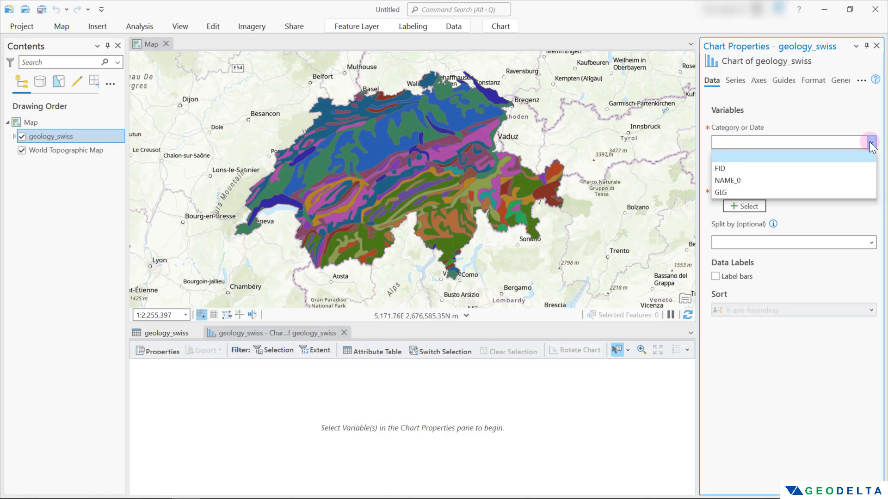
left_click(732, 193)
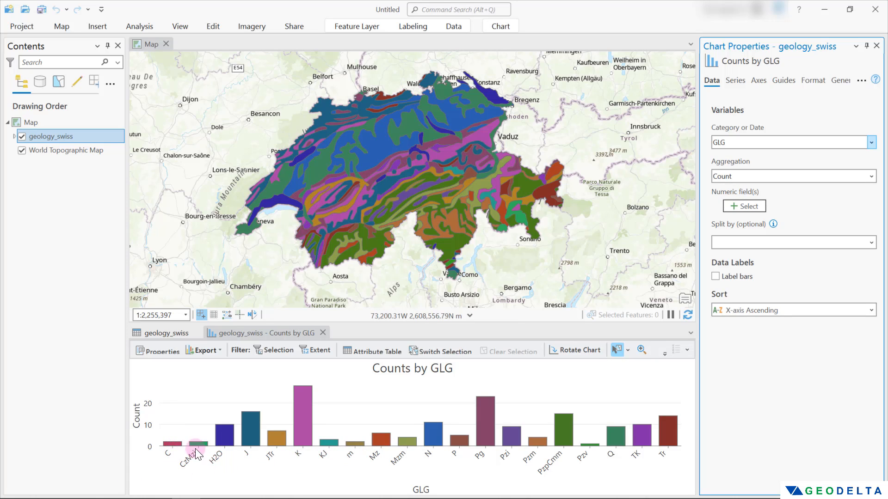
mouse_move(204, 439)
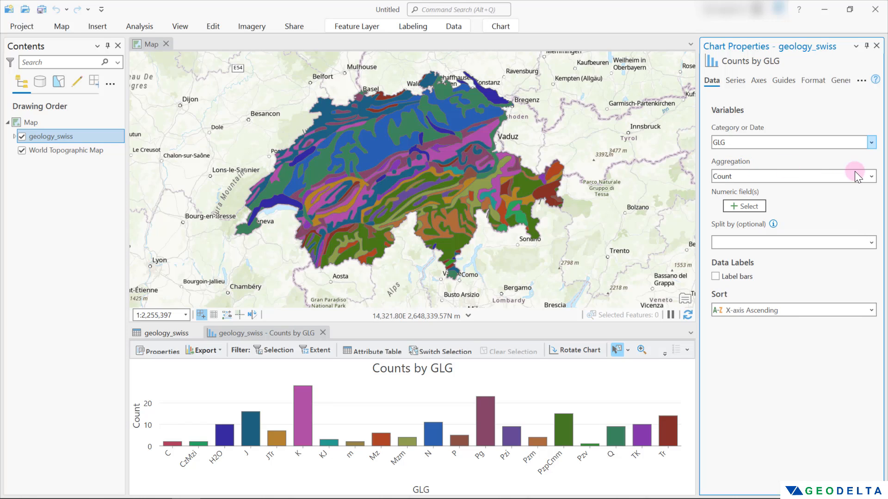
left_click(874, 179)
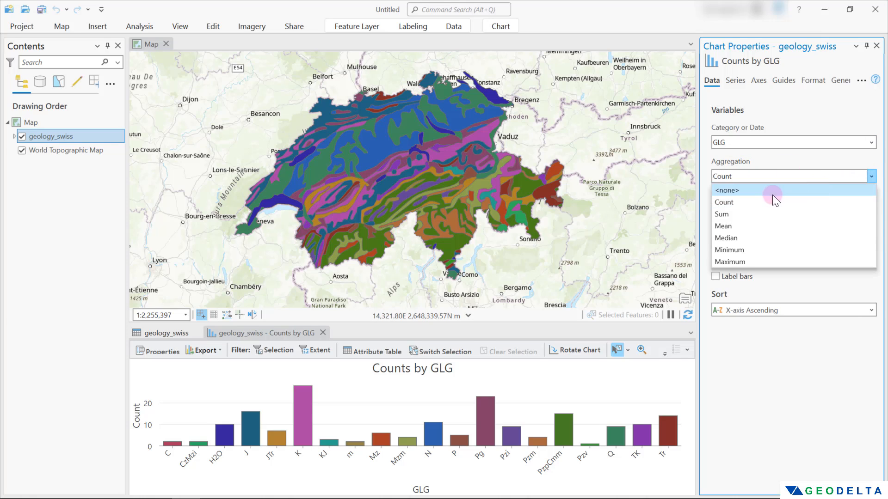
left_click(723, 215)
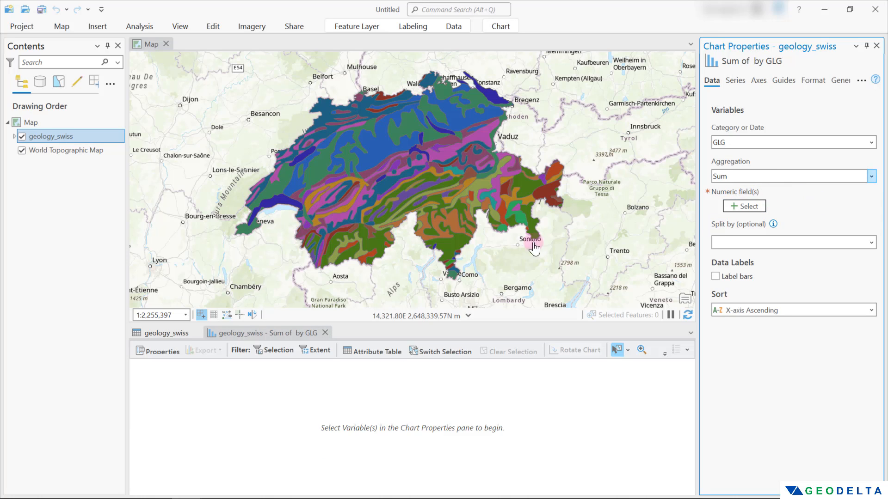
Sort the geology_swiss attribute table by the GLG field in ascending order and browse its records.
left_click(167, 333)
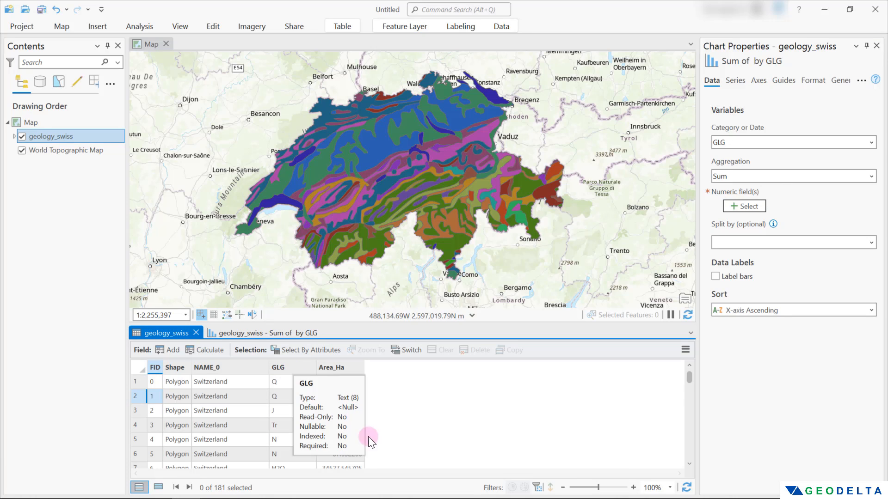
double_click(283, 367)
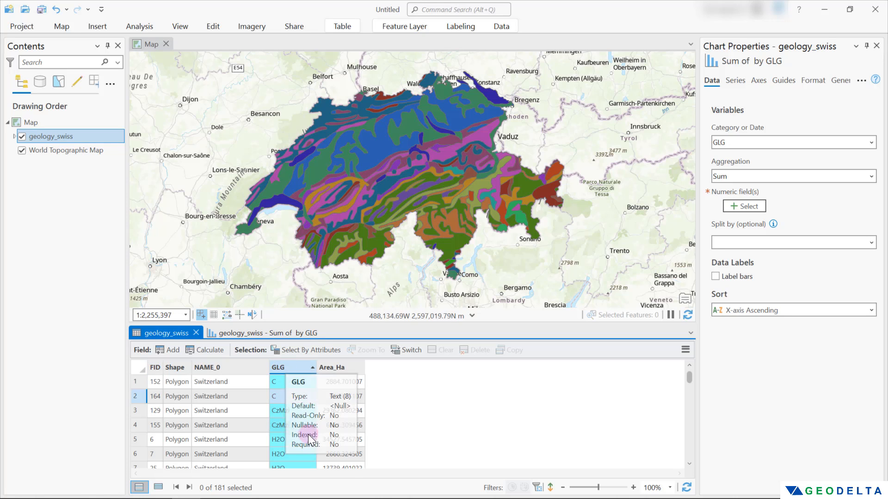
left_click(288, 385)
left_click(663, 370)
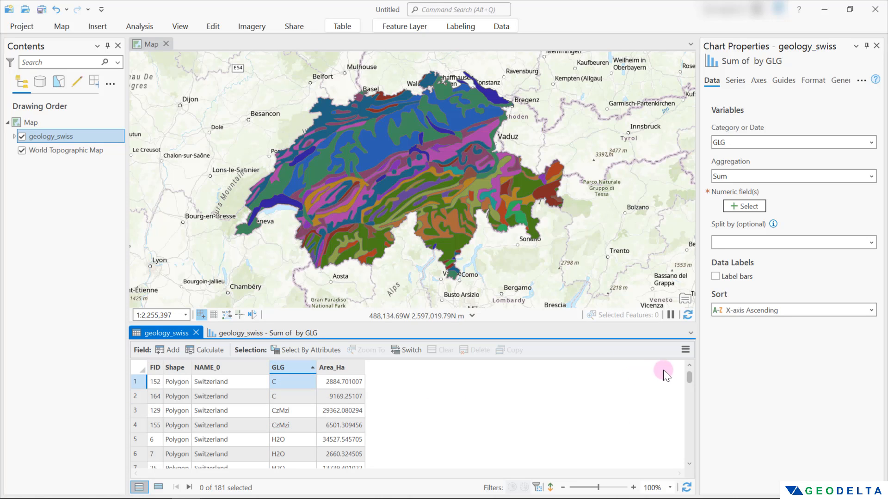
left_click_drag(689, 392, 682, 465)
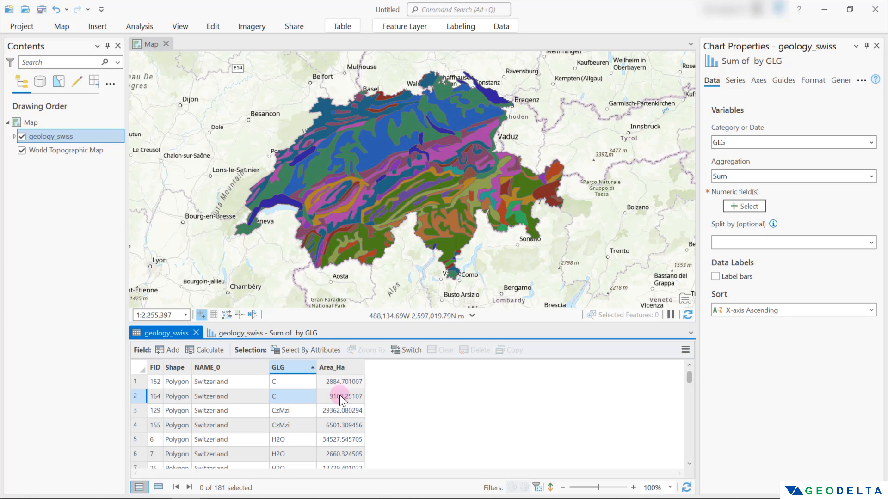
Highlight the two records of GLG class C on the map one after the other, and clear the selection.
left_click(137, 382)
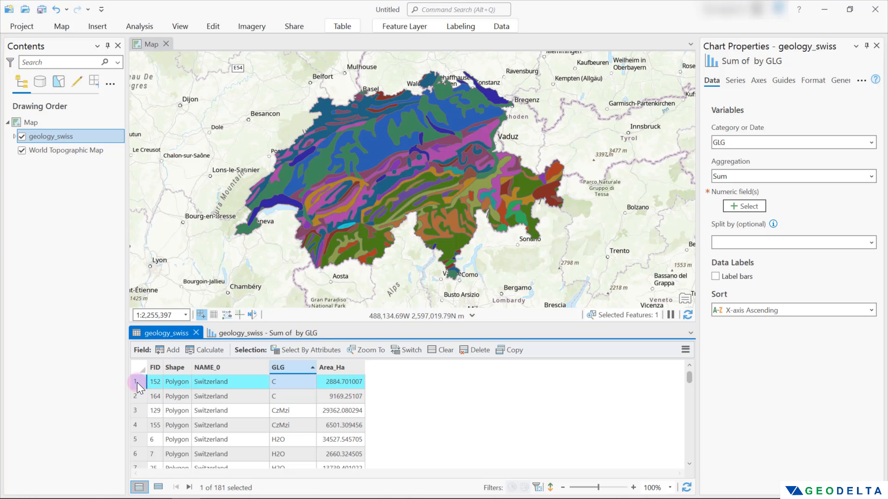
left_click(136, 397)
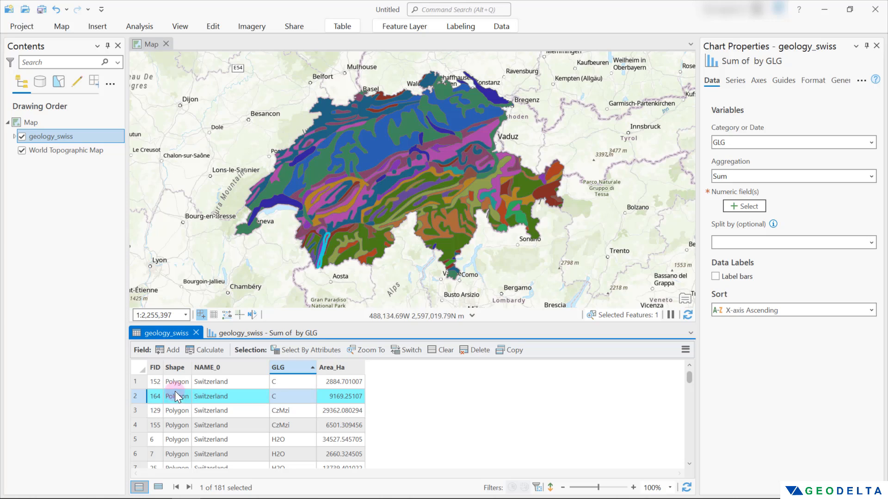
left_click(137, 396)
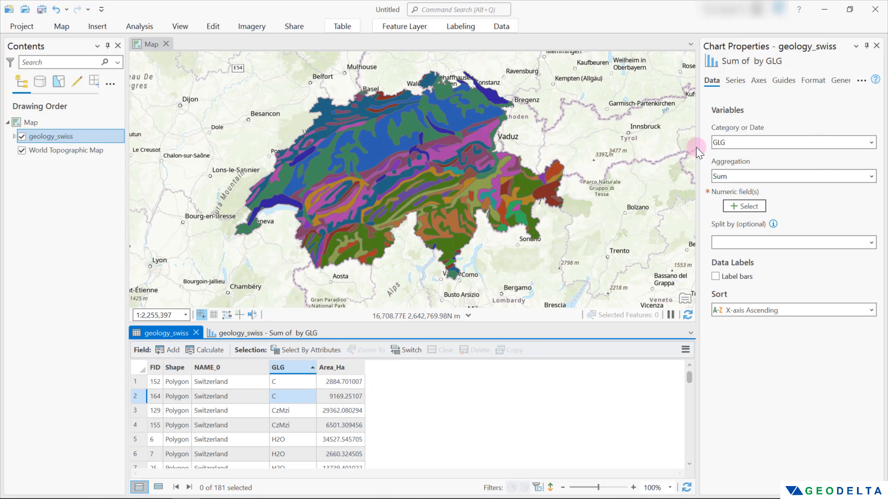
Add Area_Ha as the bar chart's numeric field and enlarge the chart view below the map.
left_click(284, 331)
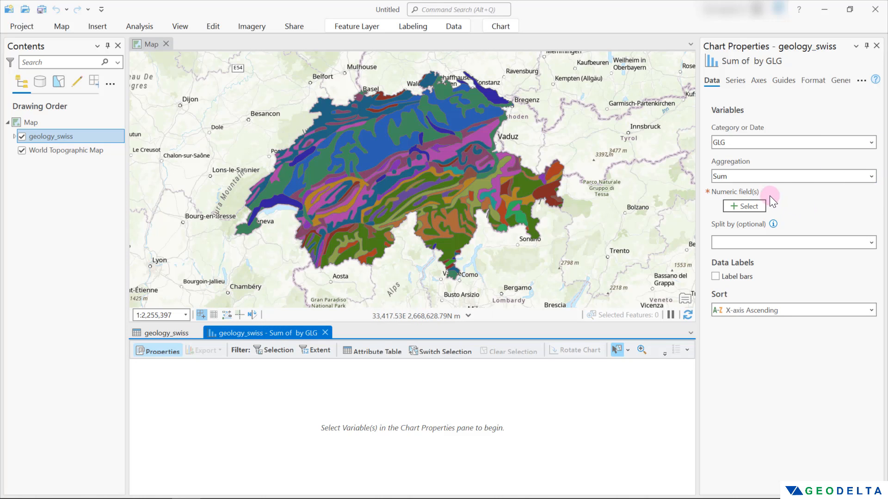
left_click(748, 210)
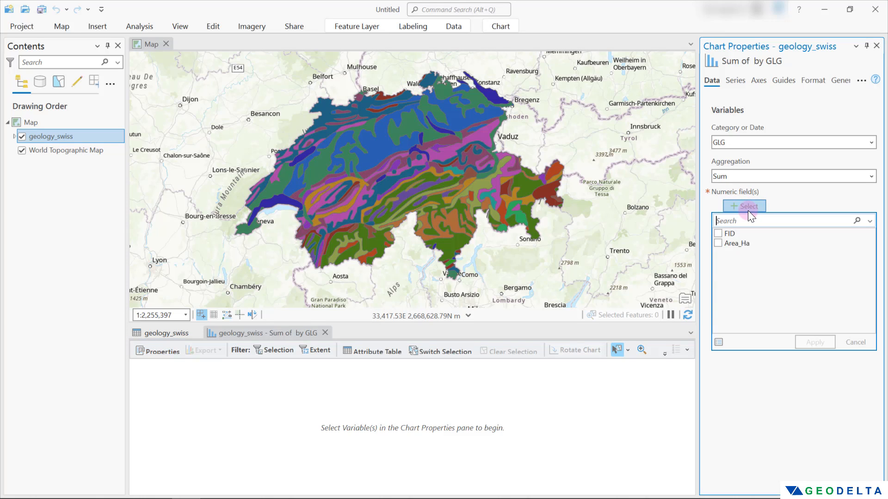
left_click(718, 243)
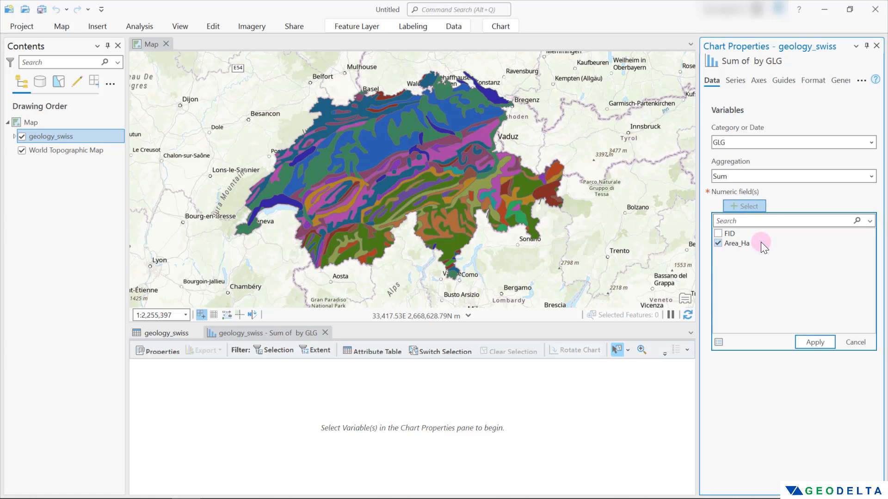
left_click(809, 341)
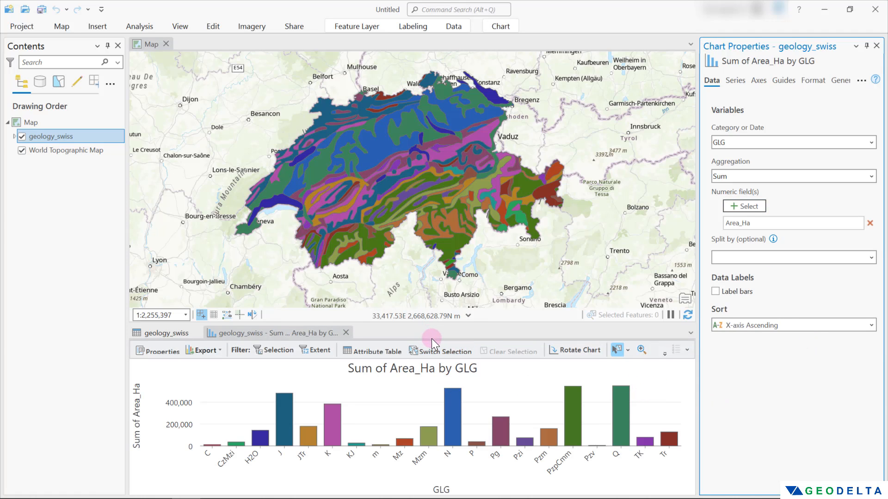
left_click_drag(435, 324, 435, 243)
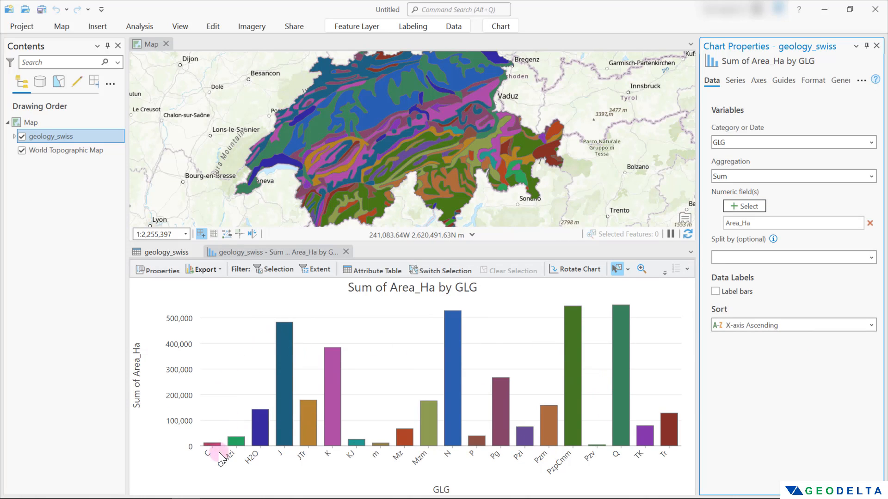
Compare the class C records in the attribute table with the summed area of the C bar in the chart.
mouse_move(675, 446)
left_click(172, 252)
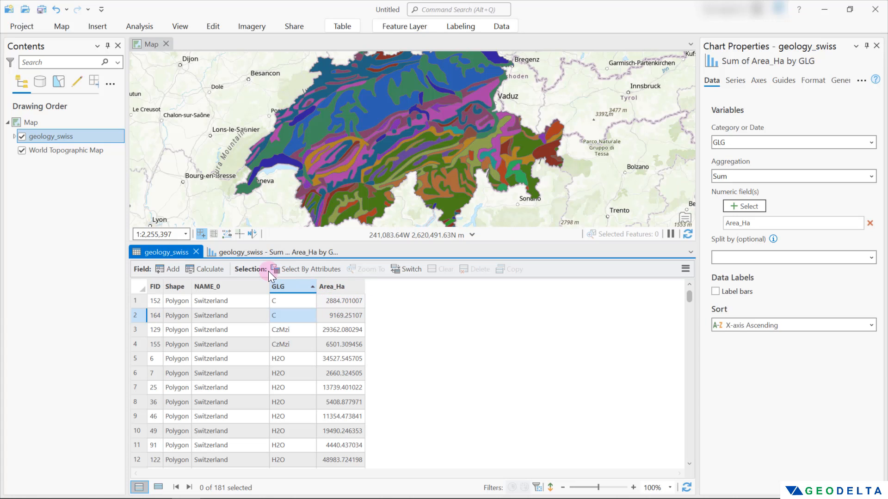
left_click(233, 251)
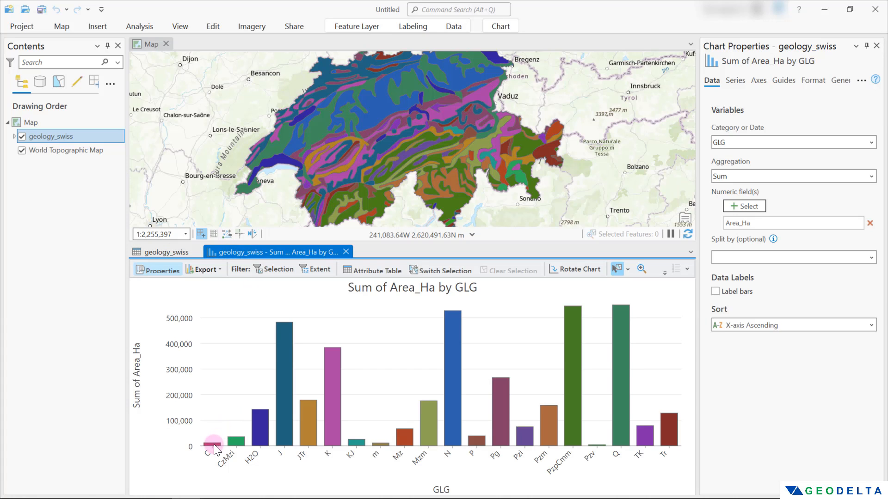
mouse_move(213, 448)
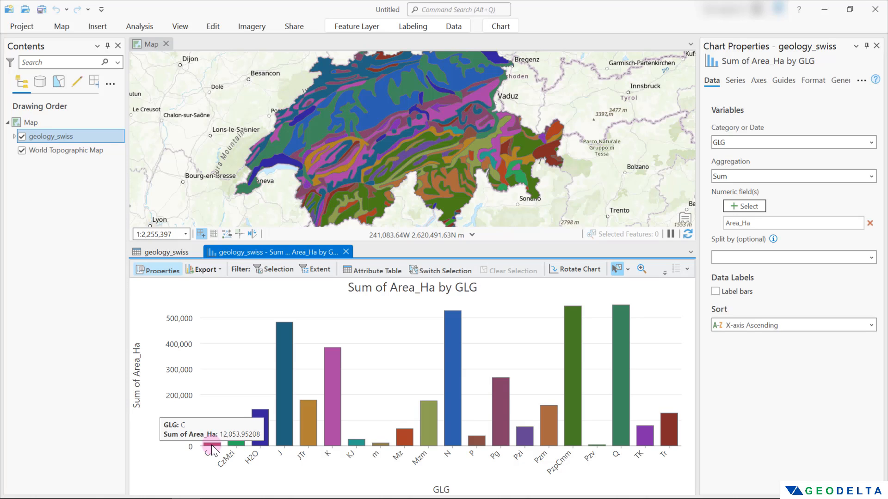
Highlight the polygons of the CzMzi, H2O, J and K bars on the map in turn, return to J, and clear the selection.
left_click(259, 432)
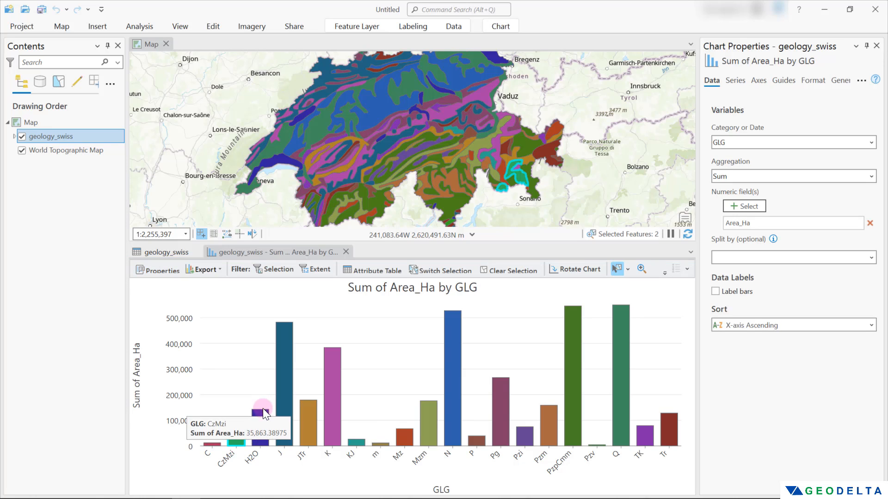
left_click(284, 393)
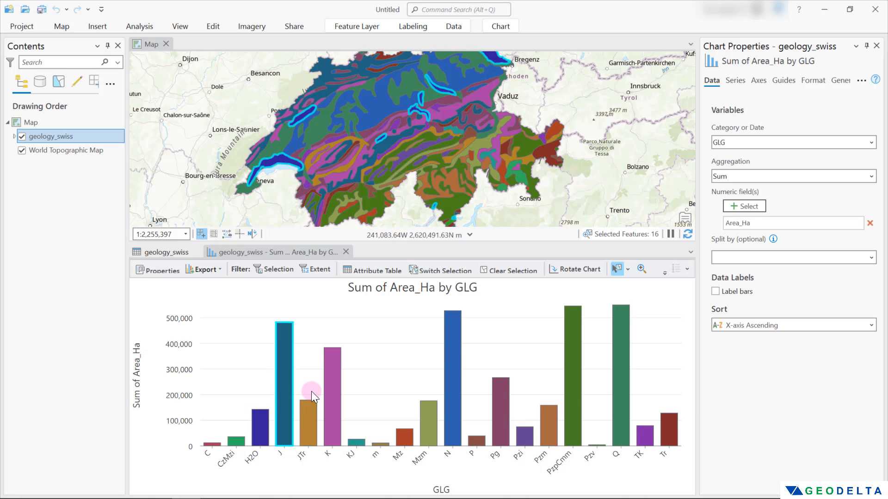
left_click(333, 415)
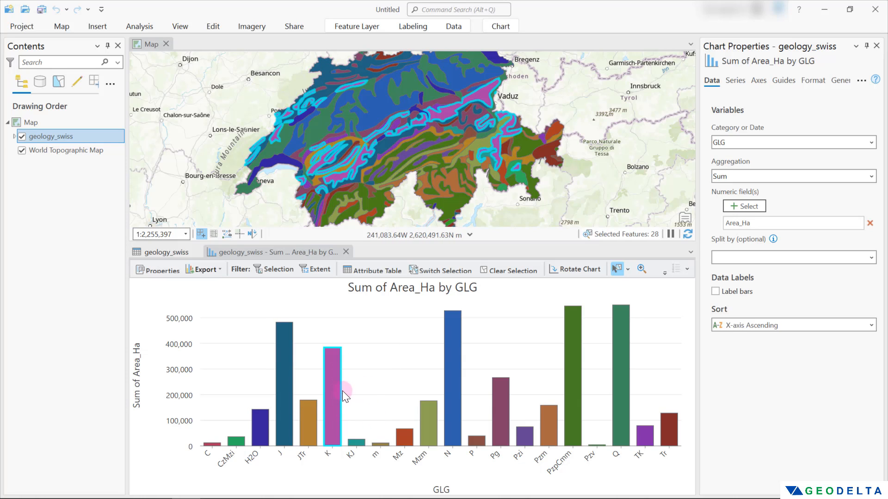
left_click(285, 375)
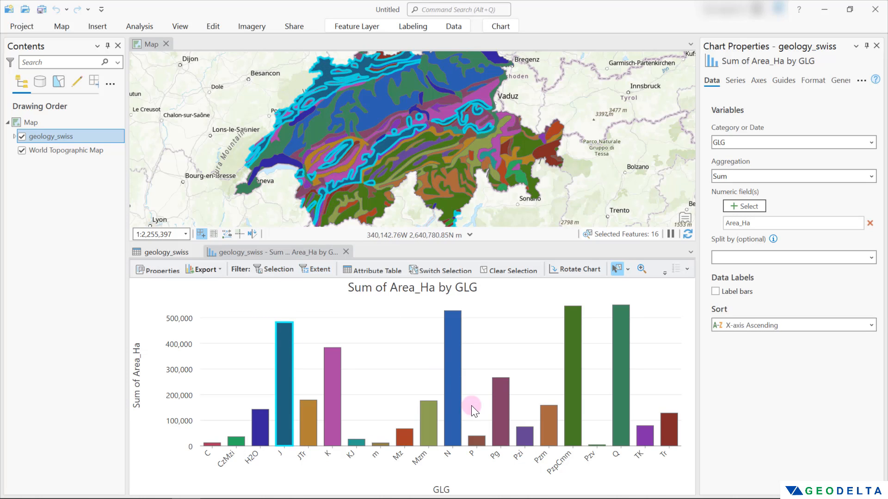
left_click(538, 299)
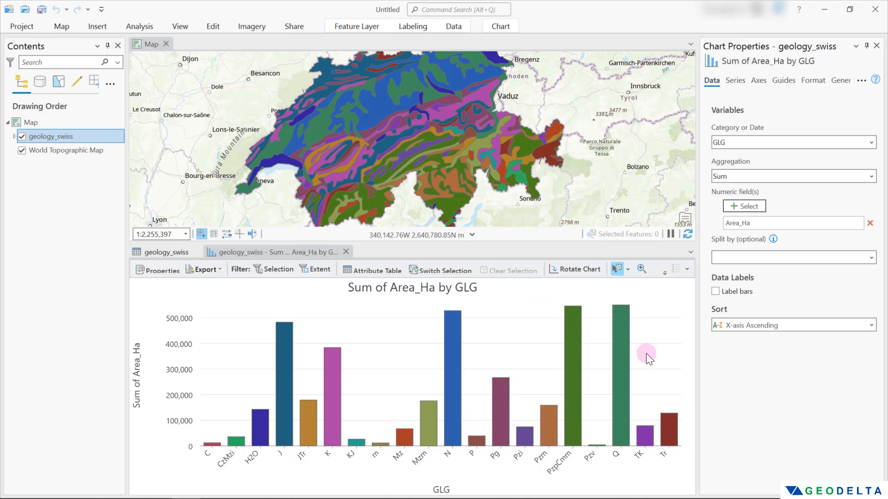
Select the PzpCmm and Pzv bars in turn to inspect their areas and map polygons, clearing the selection after each.
left_click(573, 329)
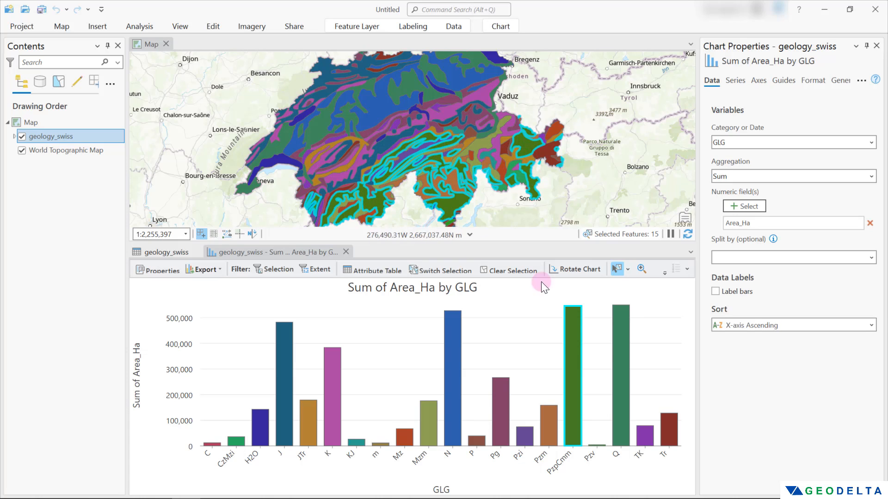
mouse_move(576, 336)
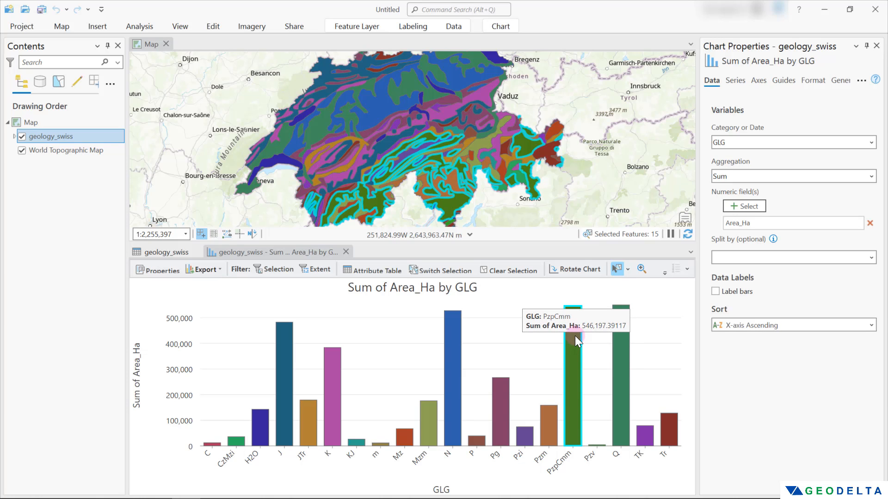
left_click(415, 310)
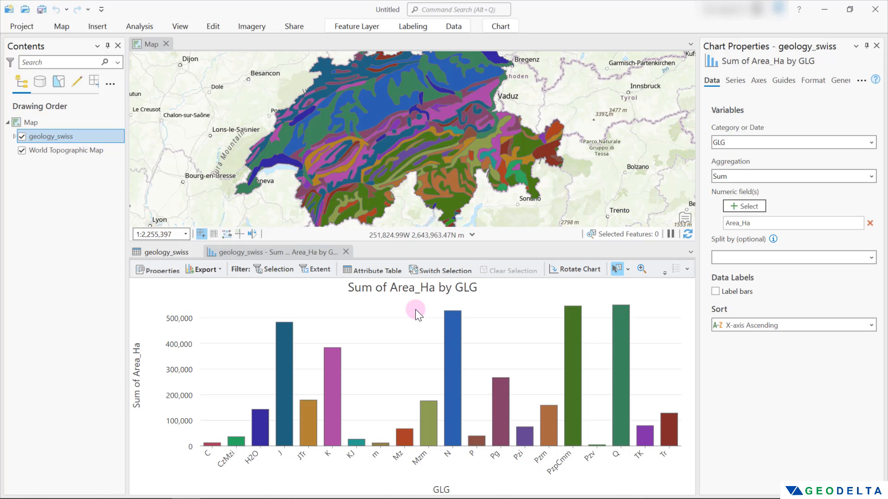
left_click(598, 447)
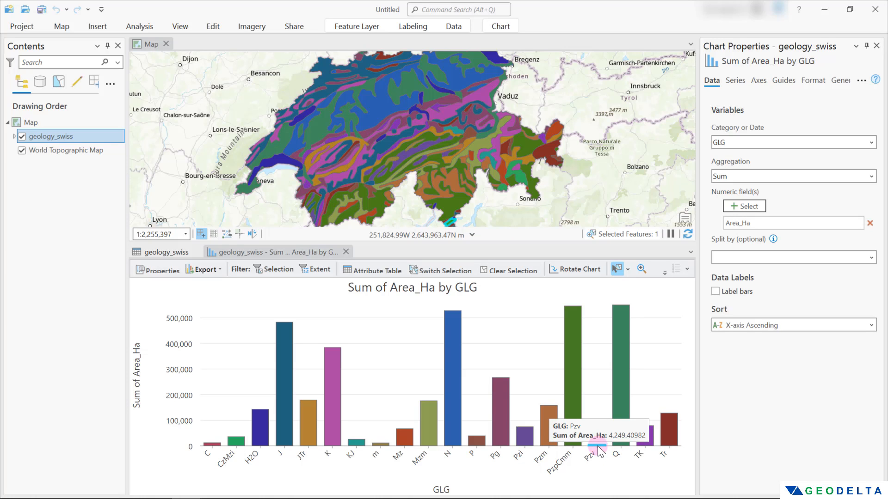
left_click(531, 307)
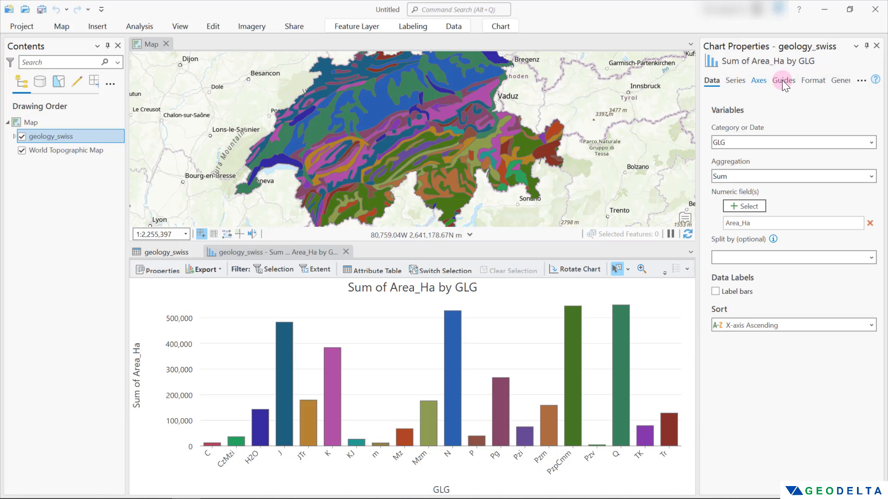
Set the maximum bound of the bar chart's Y-axis to 600000.
left_click(735, 81)
left_click(758, 81)
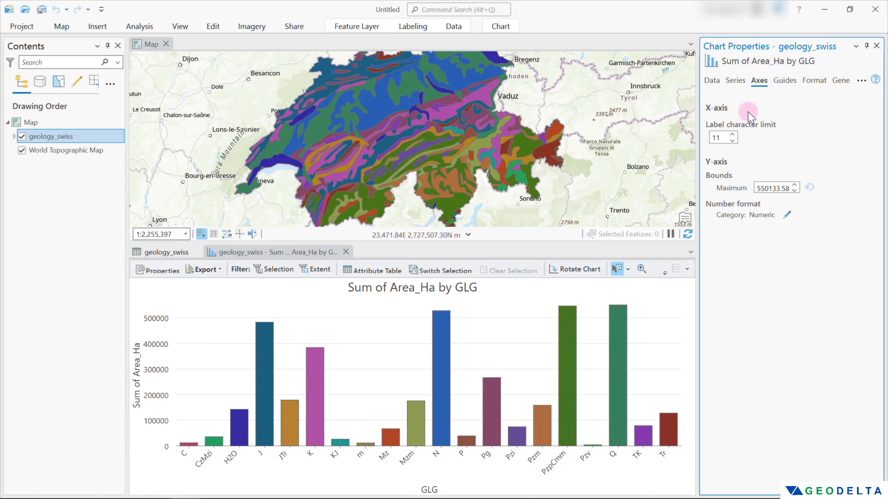
left_click(759, 188)
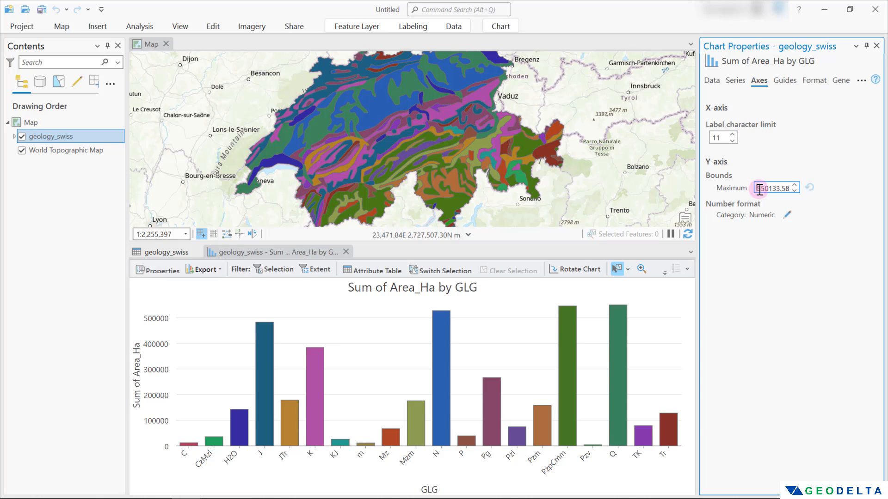
left_click_drag(757, 188, 811, 186)
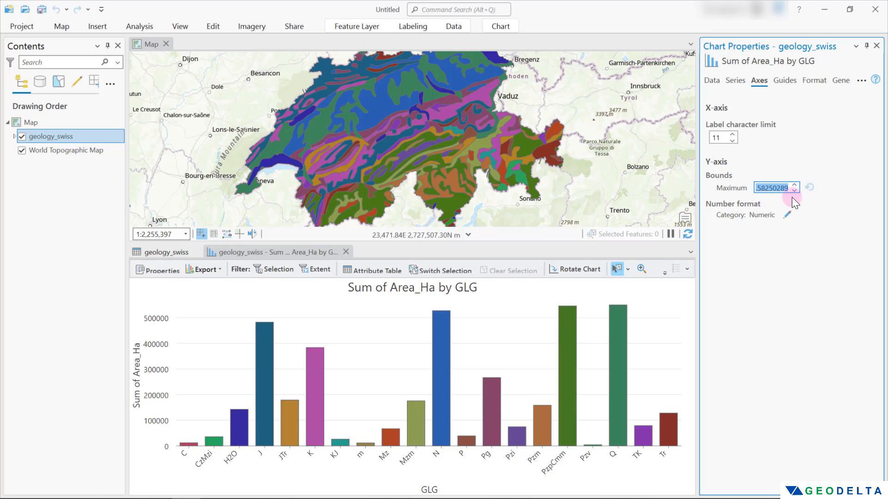
type("600")
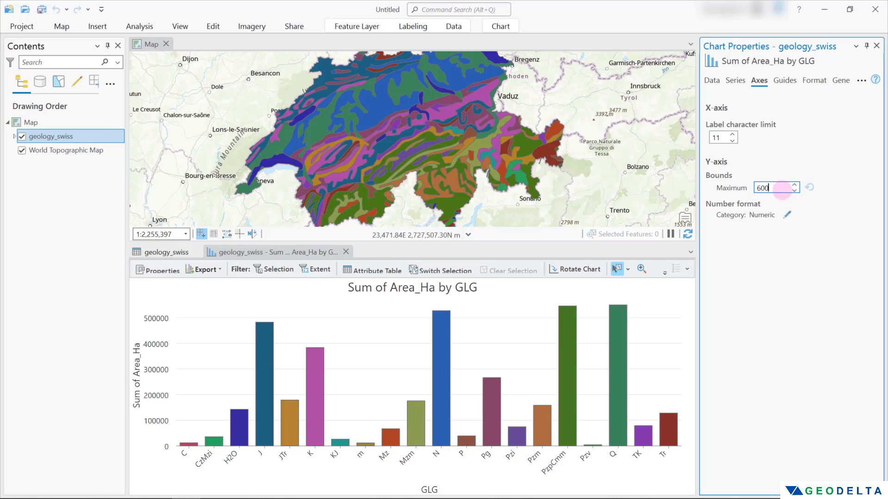
type("000")
key("Return")
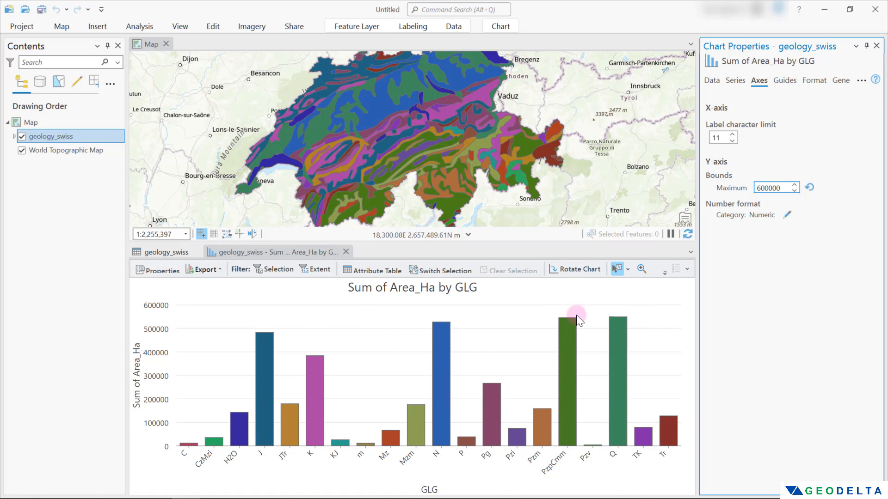
left_click(782, 304)
Change the chart title to "Geology by Area - Switzerland".
left_click(817, 84)
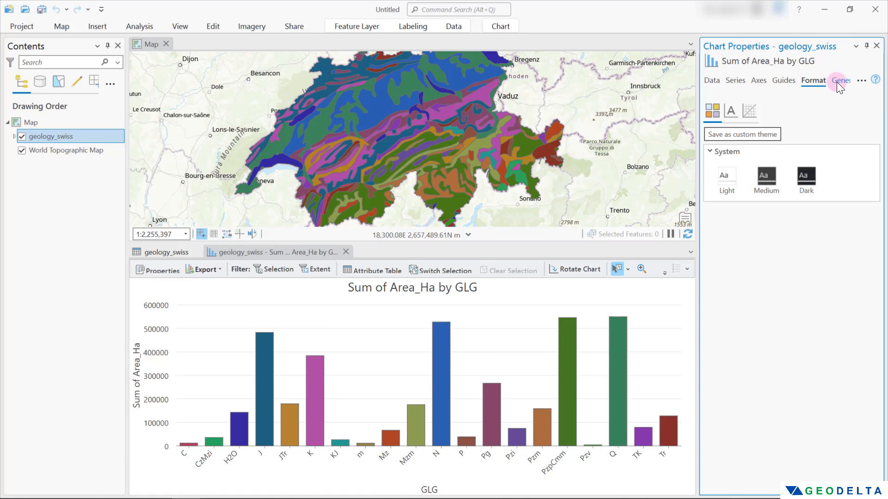
left_click(836, 82)
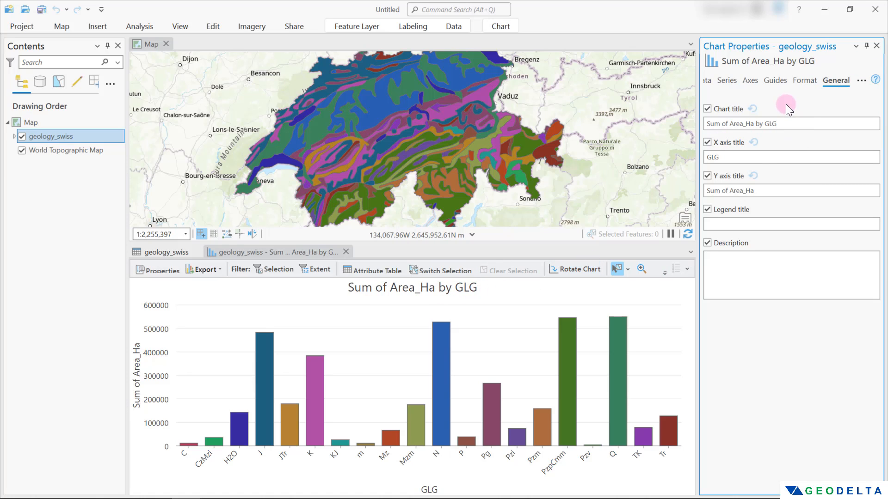
left_click_drag(791, 123, 696, 137)
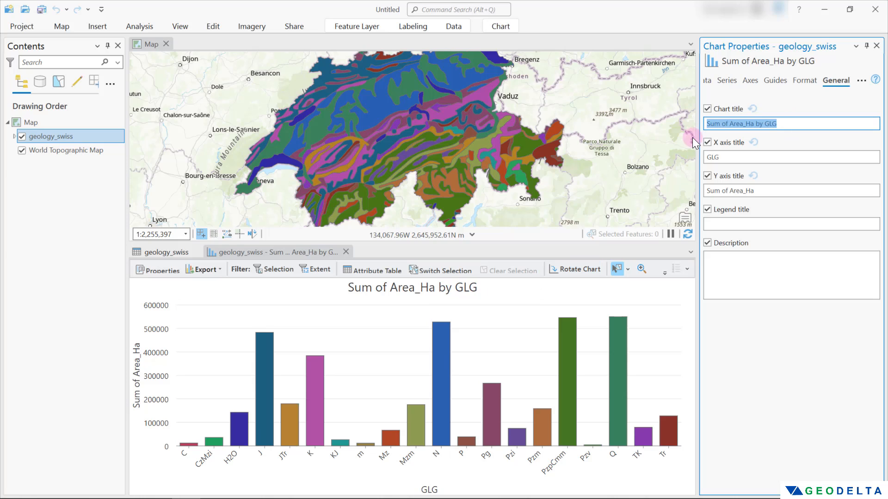
type("Geology by")
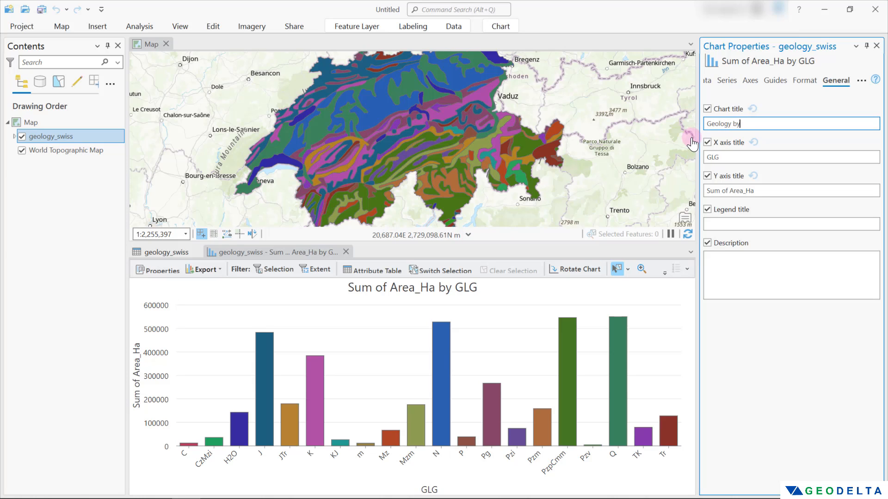
type(" Area - Switzerland")
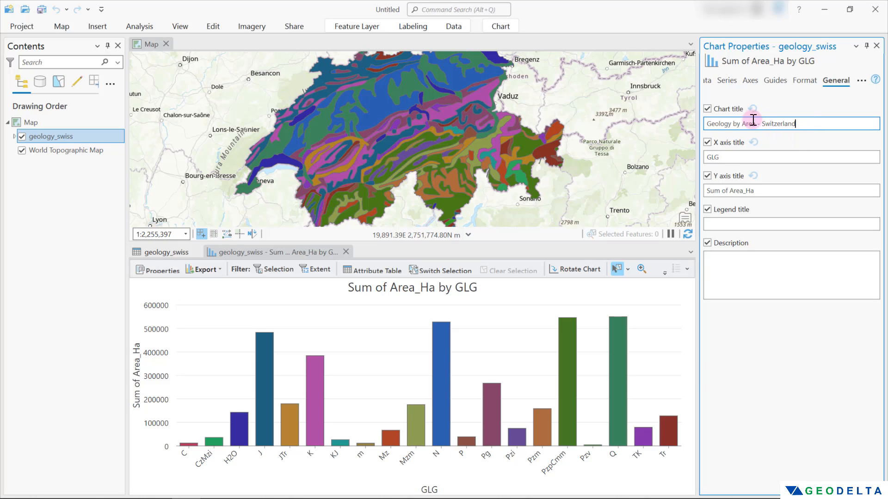
Set the X axis title to "Geology" and remove "Sum of" from the Y axis title.
left_click(729, 158)
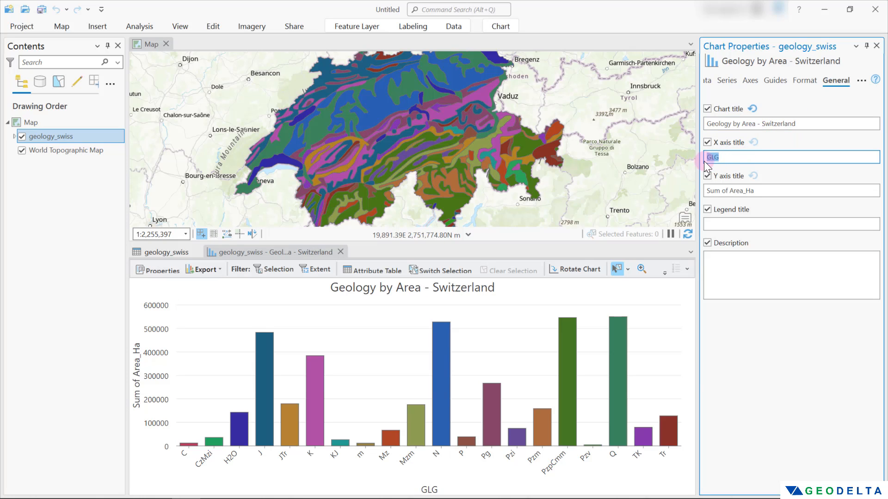
left_click_drag(707, 157, 736, 156)
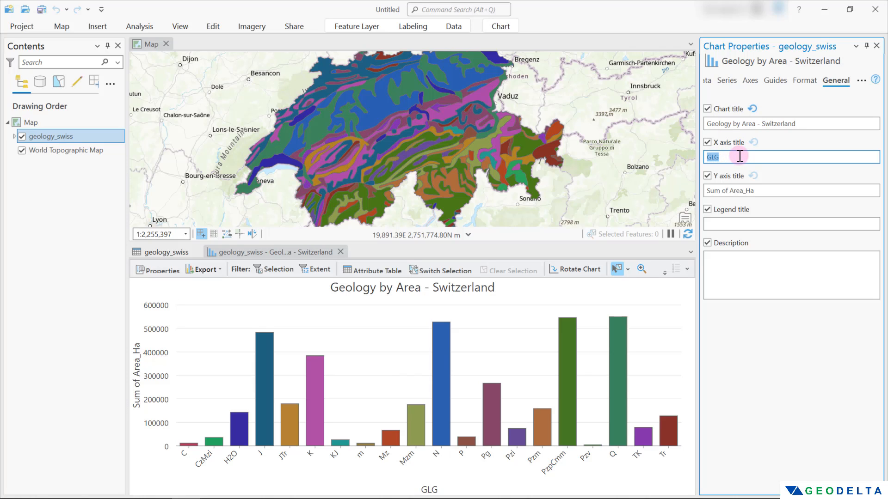
type("Geology")
left_click(759, 191)
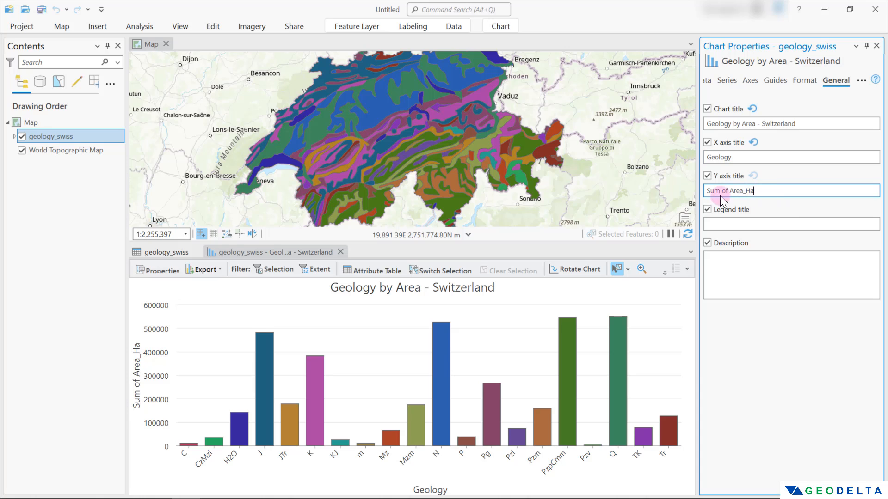
left_click_drag(730, 190, 685, 193)
key("BackSpace")
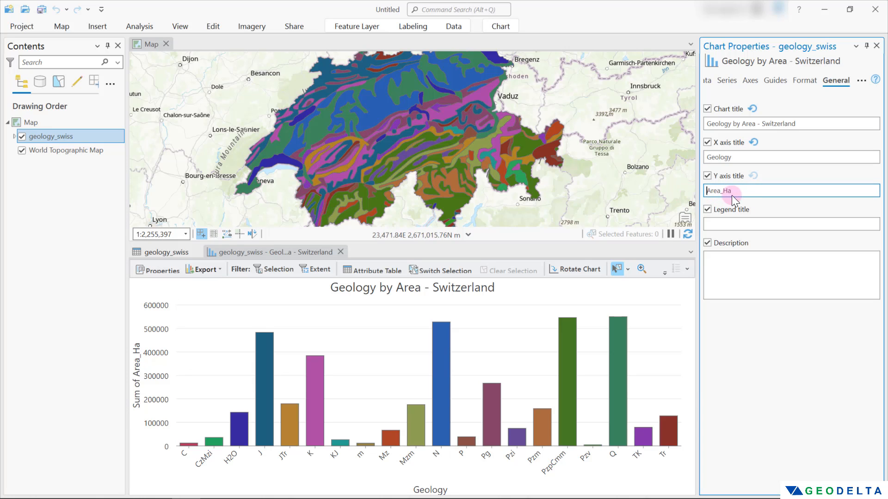
left_click(723, 192)
left_click(747, 392)
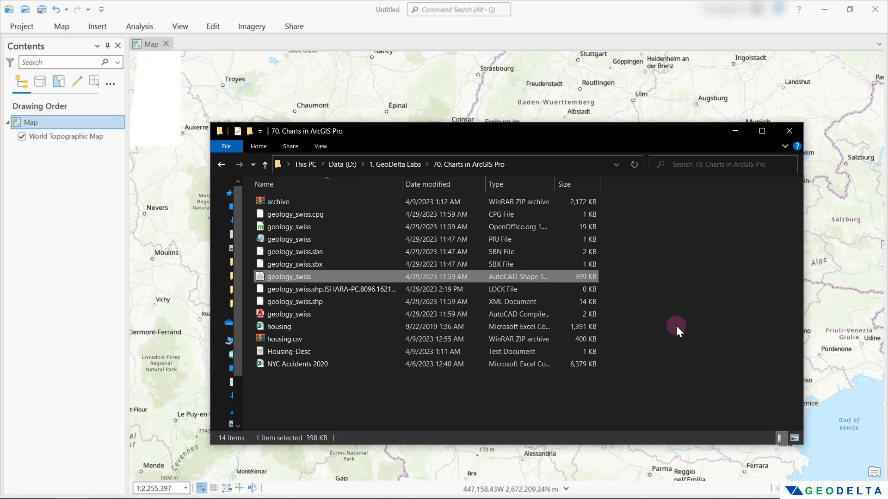
Open the NYC Accidents 2020 file from the 70. Charts in ArcGIS Pro folder in Excel.
left_click(676, 327)
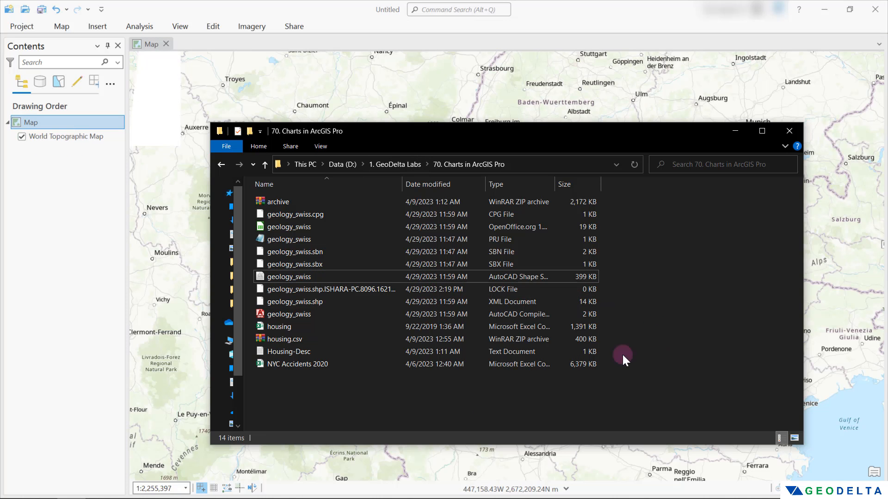
left_click(290, 368)
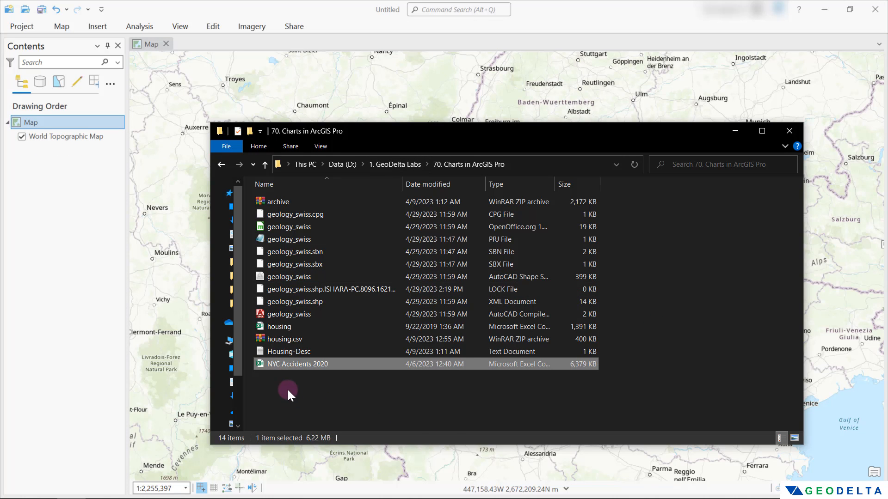
double_click(296, 366)
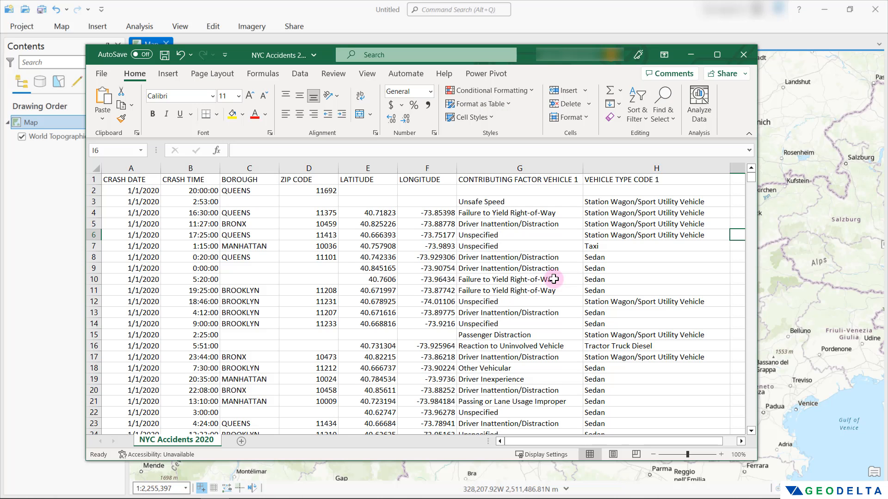
Examine the crash date, time, zip code, latitude/longitude, contributing factor and vehicle type columns of the accident data.
left_click(138, 163)
left_click(190, 167)
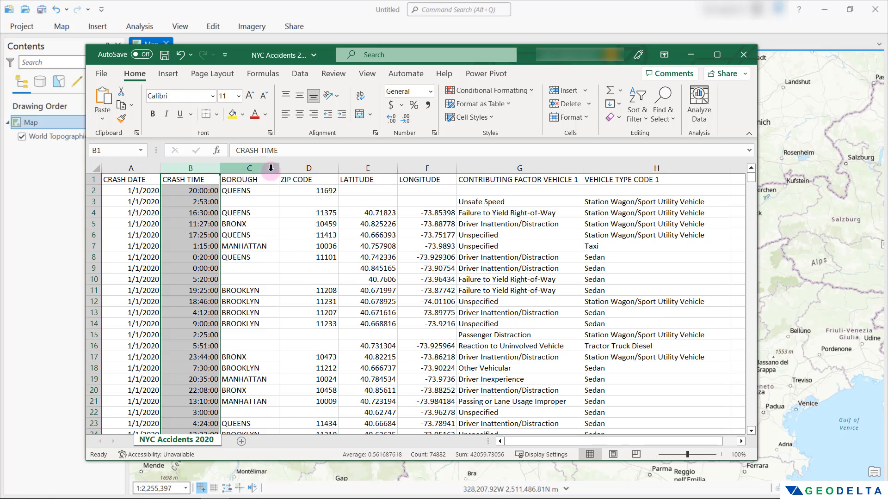
left_click(313, 166)
left_click_drag(446, 167, 367, 167)
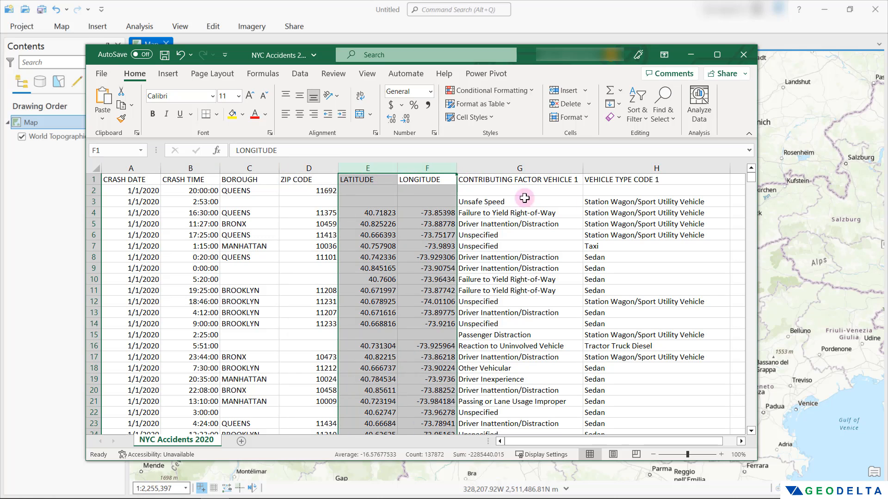
left_click(545, 166)
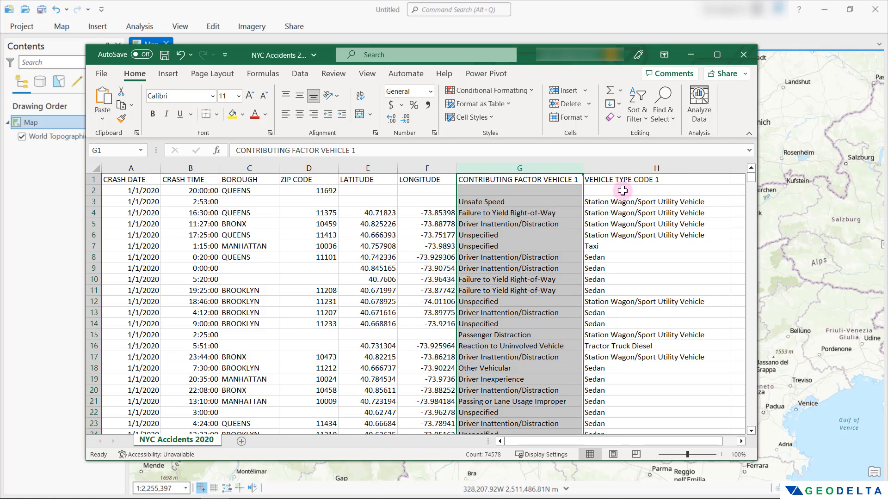
left_click(642, 168)
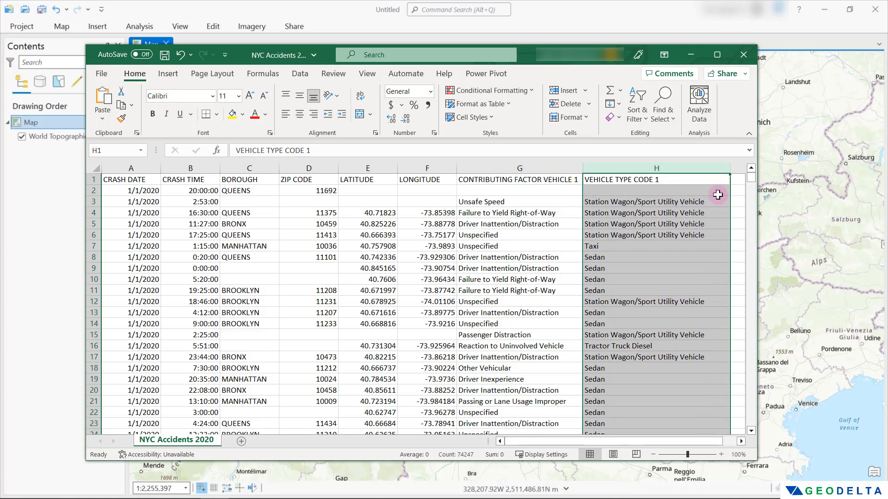
mouse_move(751, 179)
left_mouse_down()
mouse_move(750, 428)
mouse_move(751, 169)
left_mouse_up()
left_click(520, 257)
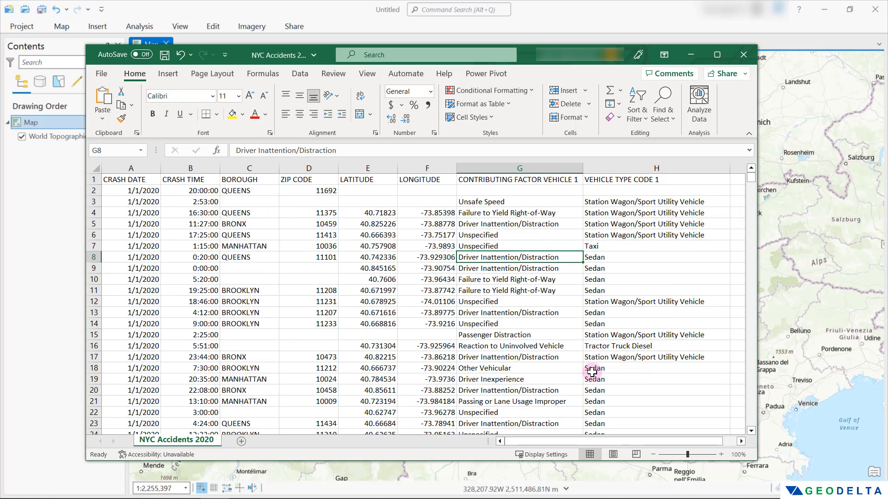
left_click_drag(357, 161, 421, 166)
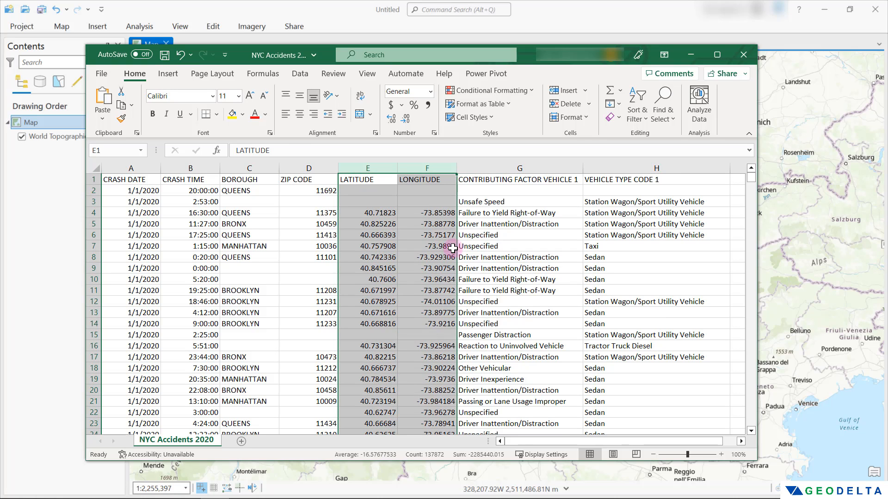
left_click(487, 258)
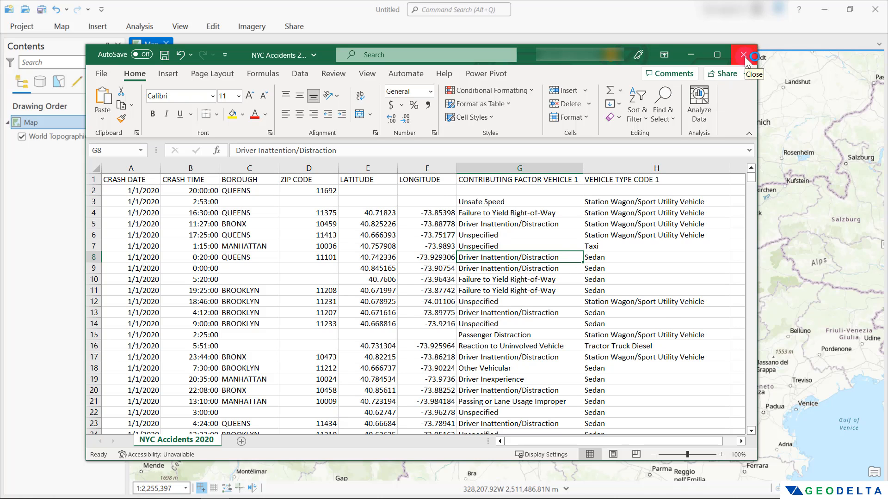
Close the spreadsheet and add the NYC Accidents 2020 file to the ArcGIS Pro map as a standalone table.
left_click(744, 55)
left_click_drag(330, 365, 127, 254)
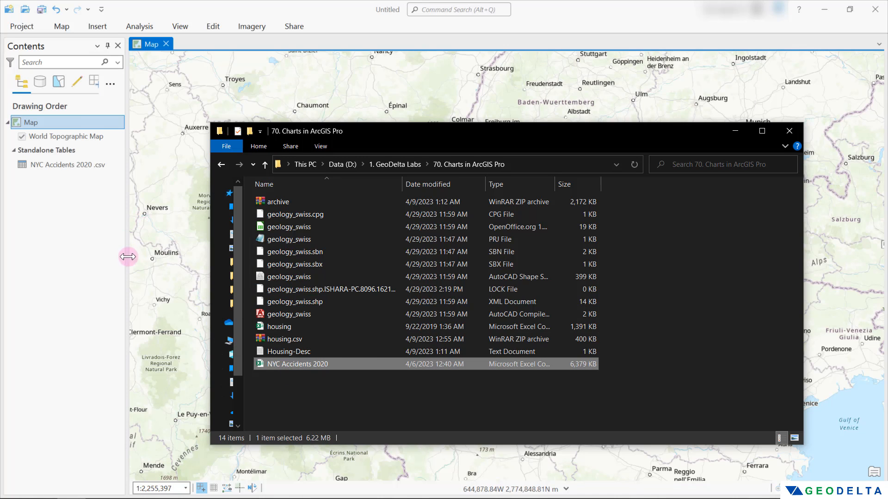
left_click(75, 228)
Display the NYC Accidents 2020 table as XY points with X field LONGITUDE, Y field LATITUDE and coordinate system GCS_WGS_1984.
left_click(81, 165)
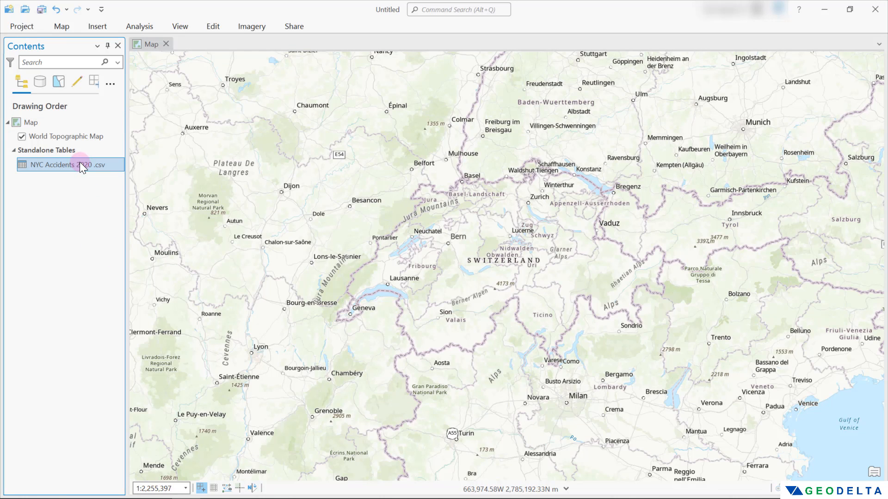
right_click(79, 161)
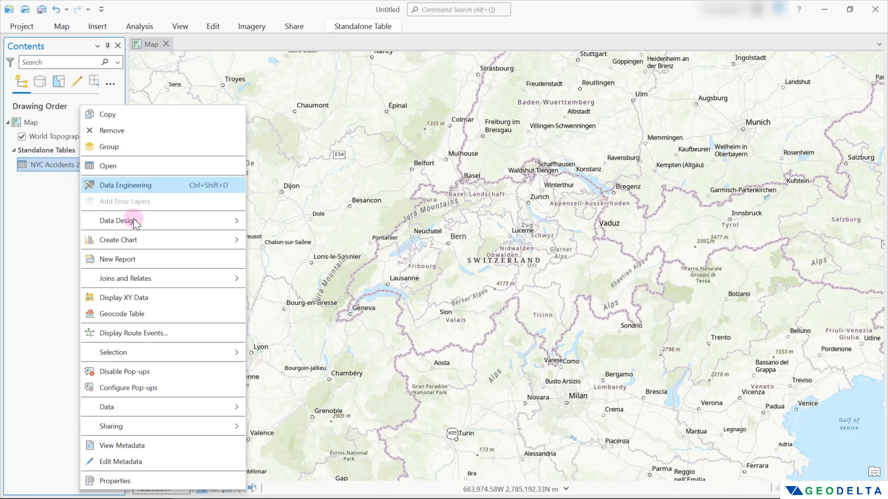
left_click(134, 298)
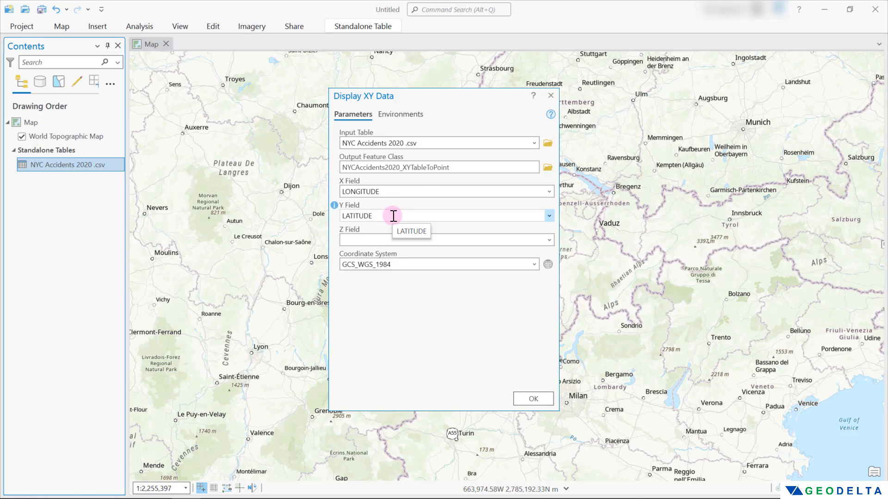
left_click_drag(383, 192, 349, 194)
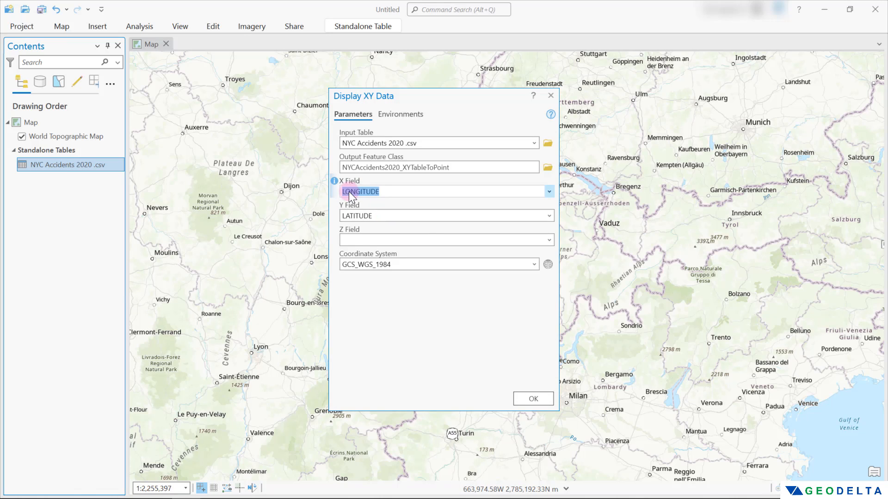
left_click(364, 218)
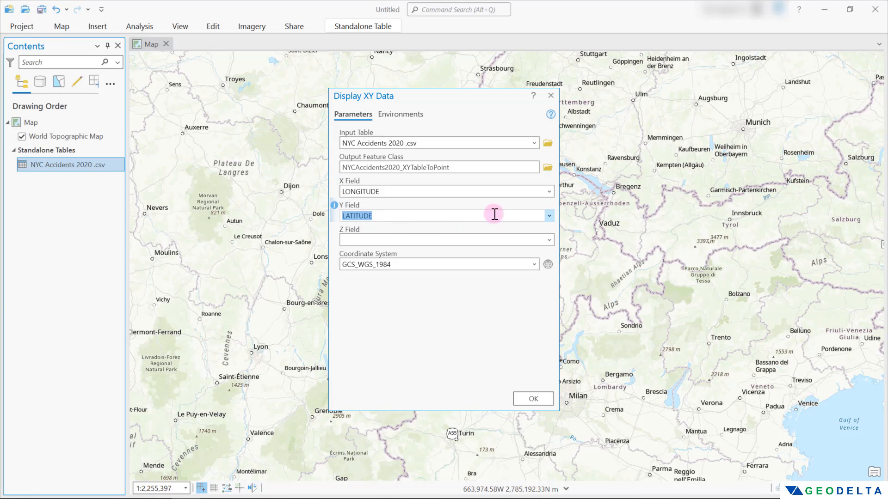
left_click(550, 215)
left_click(376, 243)
left_click(426, 192)
left_click(550, 193)
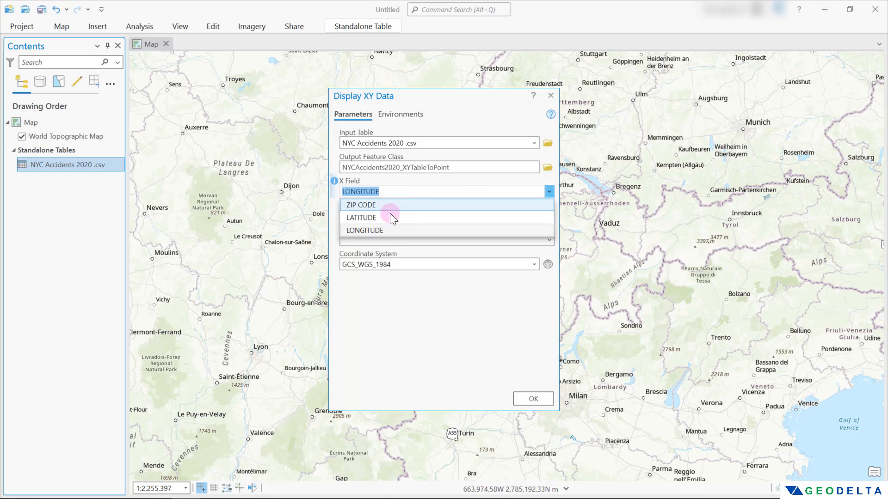
left_click(392, 231)
left_click(459, 330)
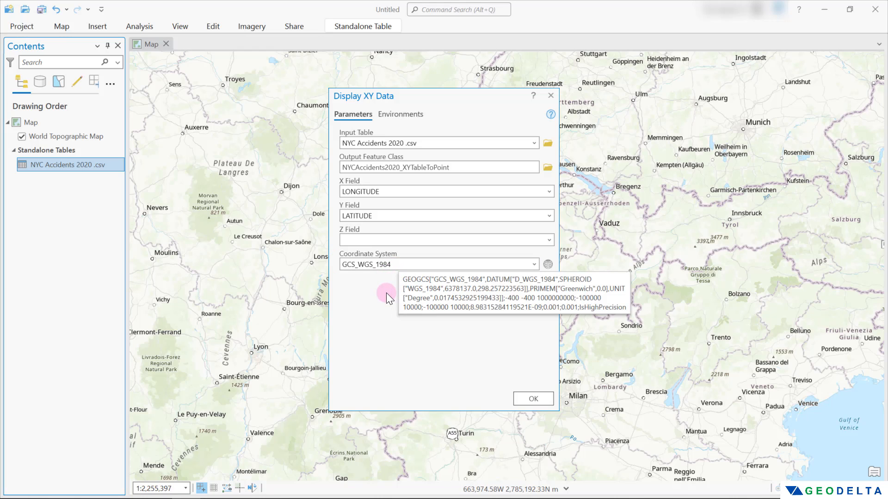
left_click(533, 399)
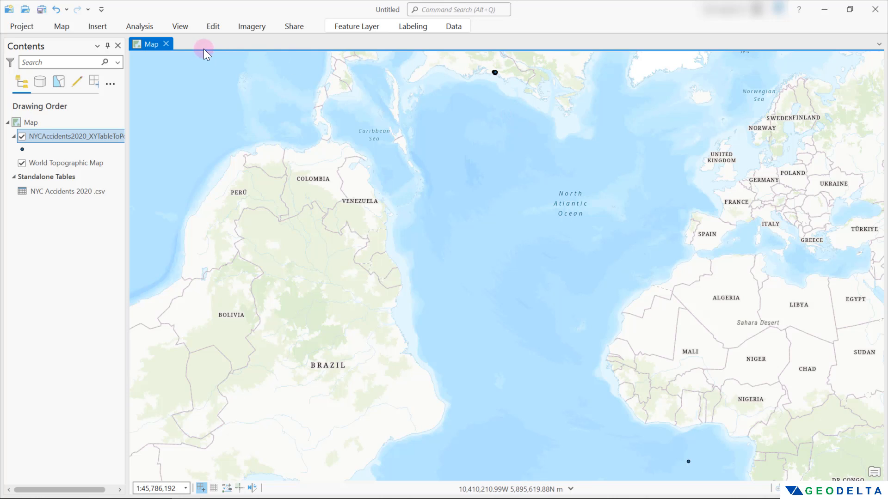
Set the map's horizontal coordinate system to the geographic World system WGS 1984.
left_click(60, 122)
right_click(60, 124)
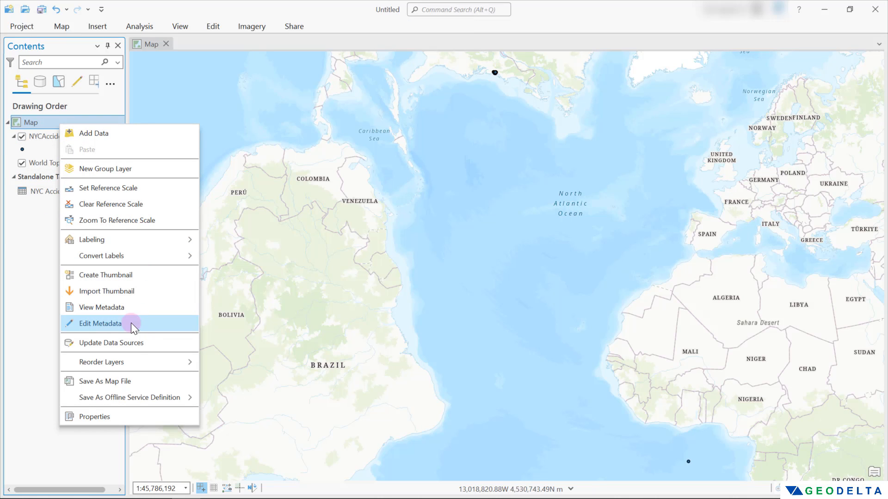
left_click(123, 417)
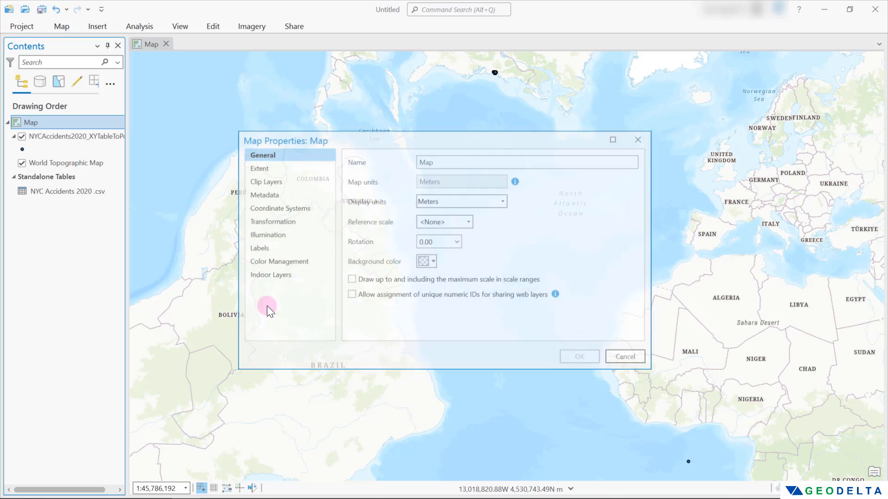
left_click(281, 207)
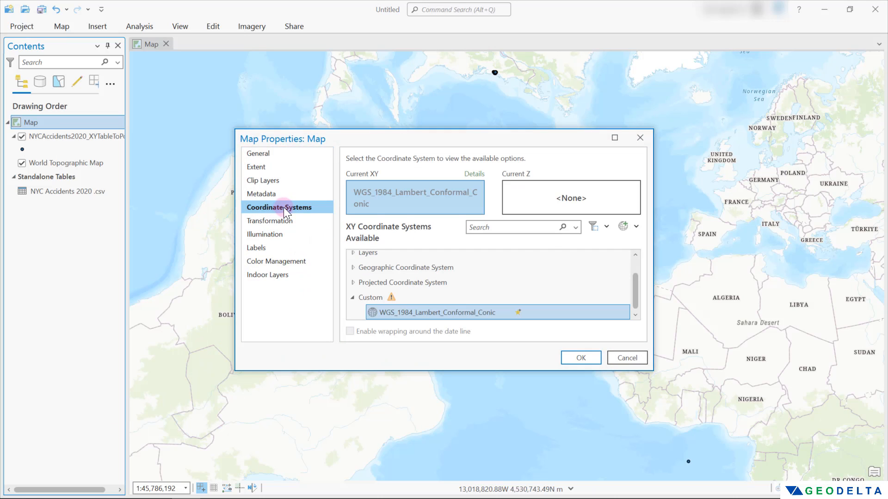
scroll(475, 297, "up", 1)
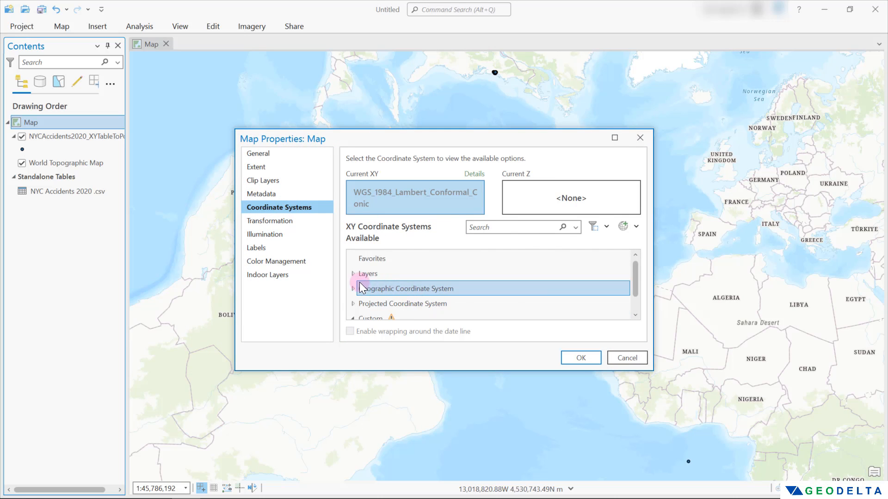
left_click(352, 313)
left_click(351, 300)
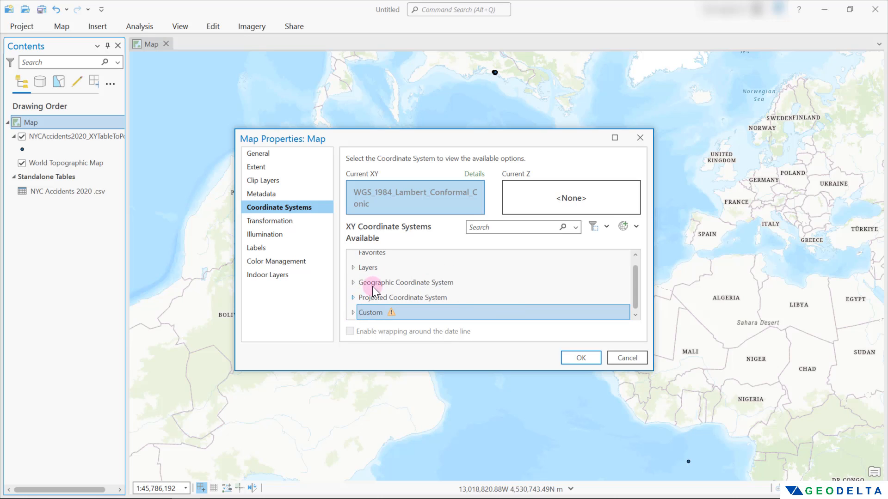
double_click(384, 281)
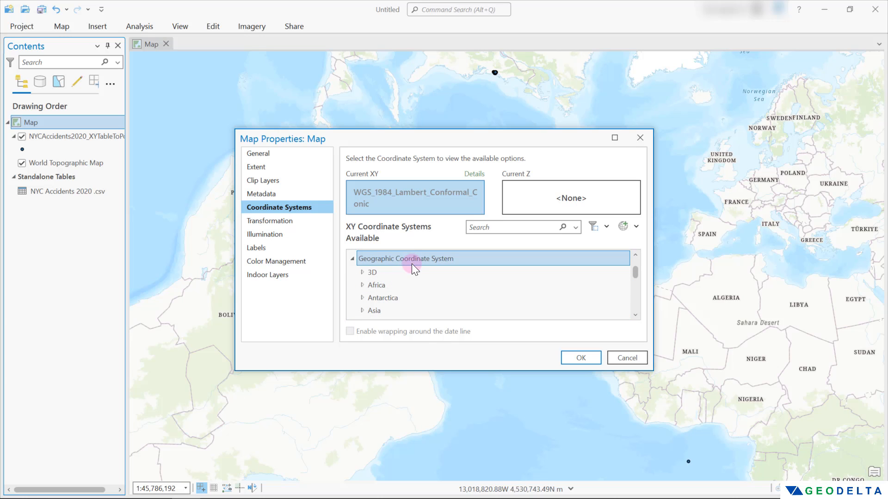
scroll(401, 309, "down", 4)
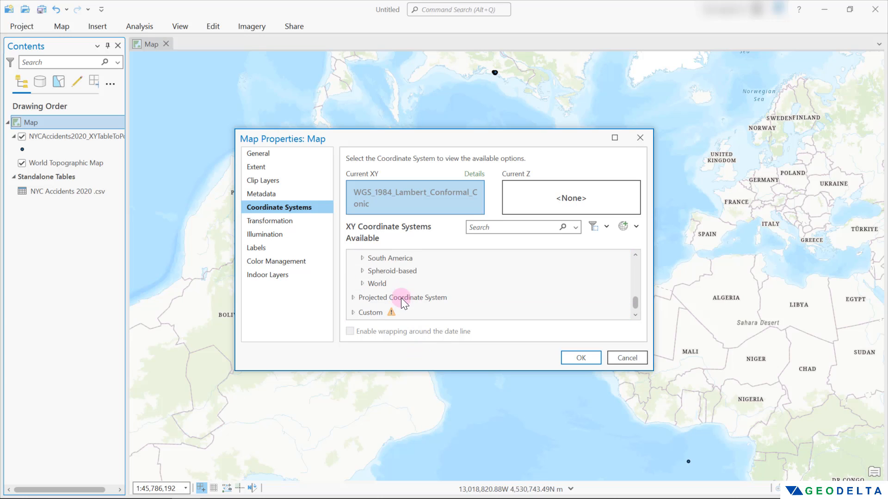
left_click(401, 284)
double_click(401, 285)
scroll(422, 281, "down", 10)
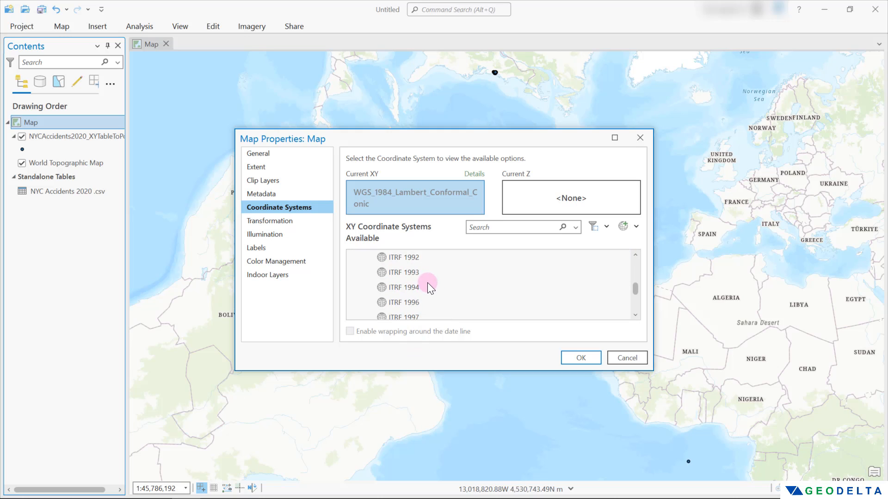
scroll(430, 282, "down", 2)
scroll(430, 283, "up", 2)
left_click(418, 289)
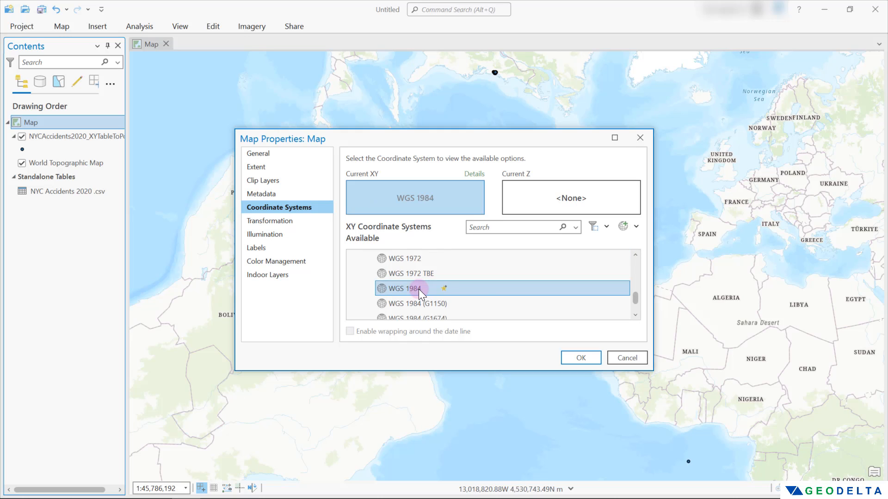
left_click(593, 361)
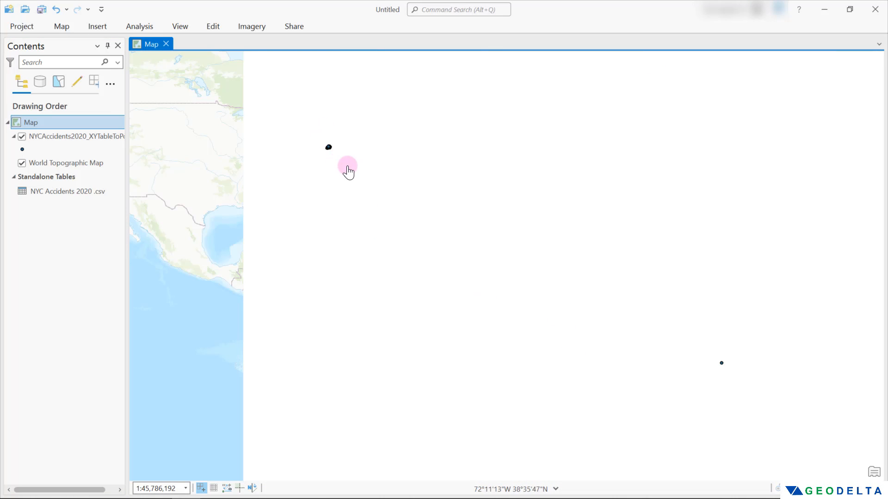
Open the attribute table of the NYC accidents point layer and review the CRASH DATE values from the first to the last record.
scroll(338, 152, "up", 5)
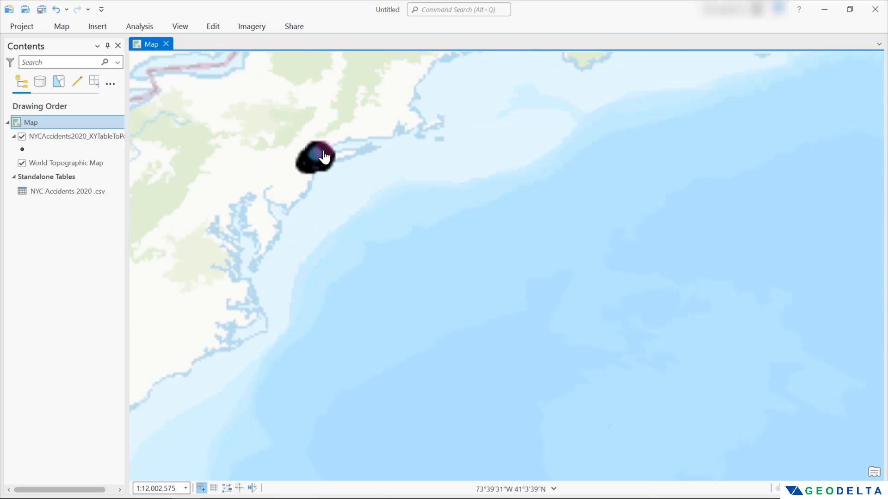
scroll(324, 166, "up", 2)
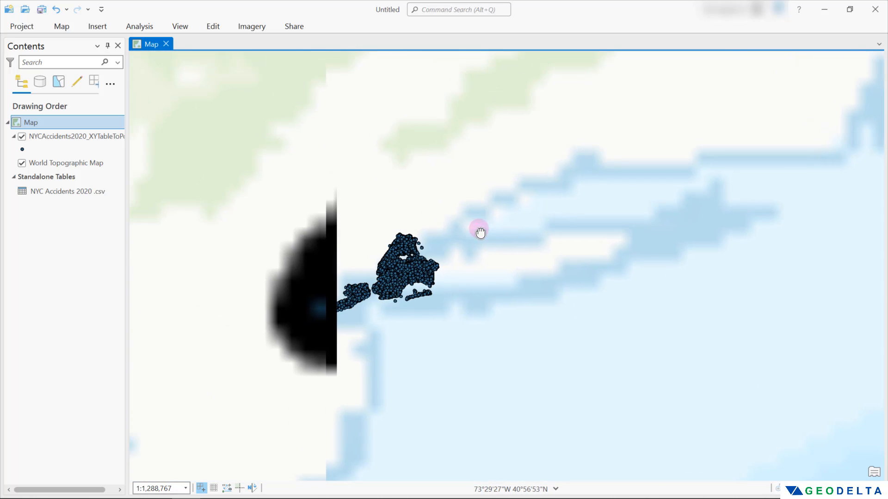
scroll(405, 259, "up", 2)
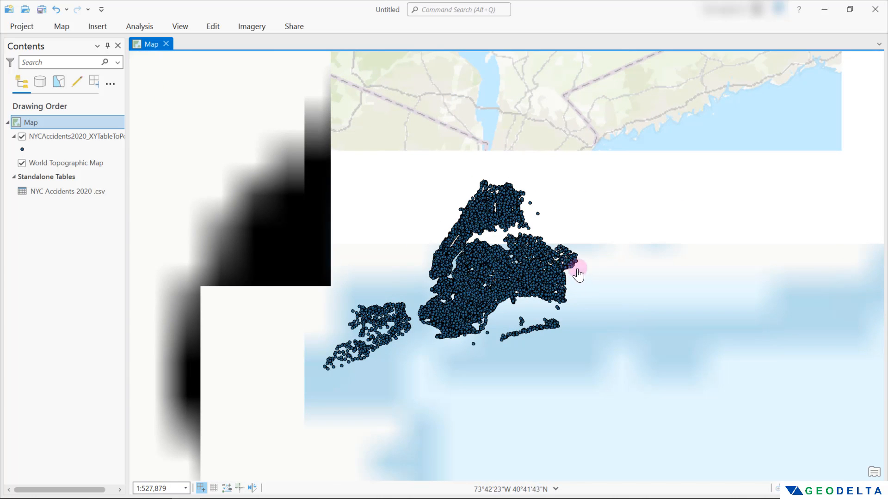
left_click_drag(560, 250, 580, 238)
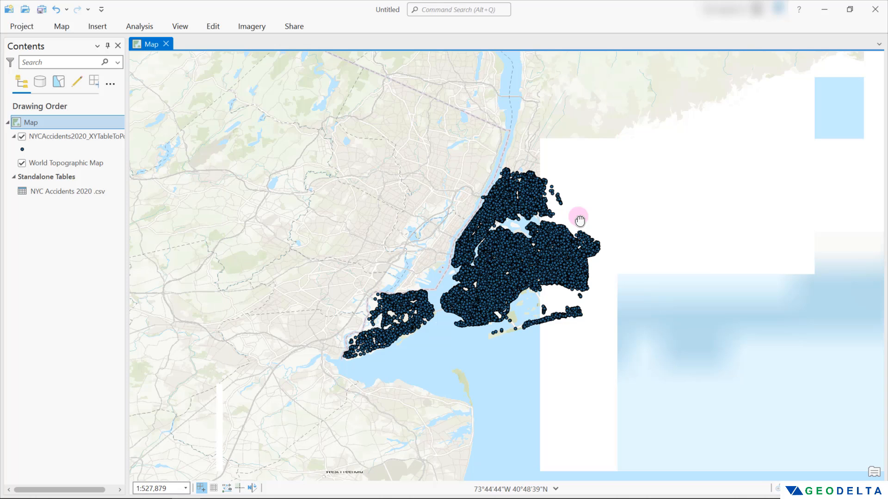
scroll(432, 284, "up", 2)
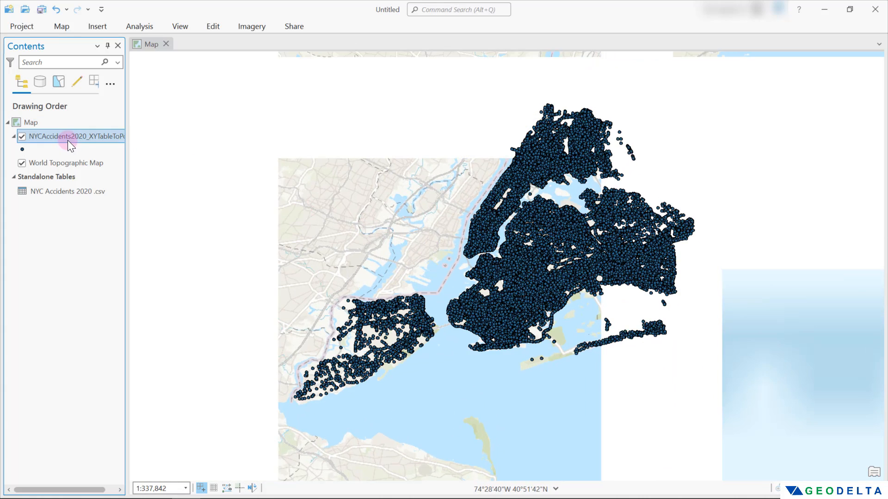
right_click(68, 137)
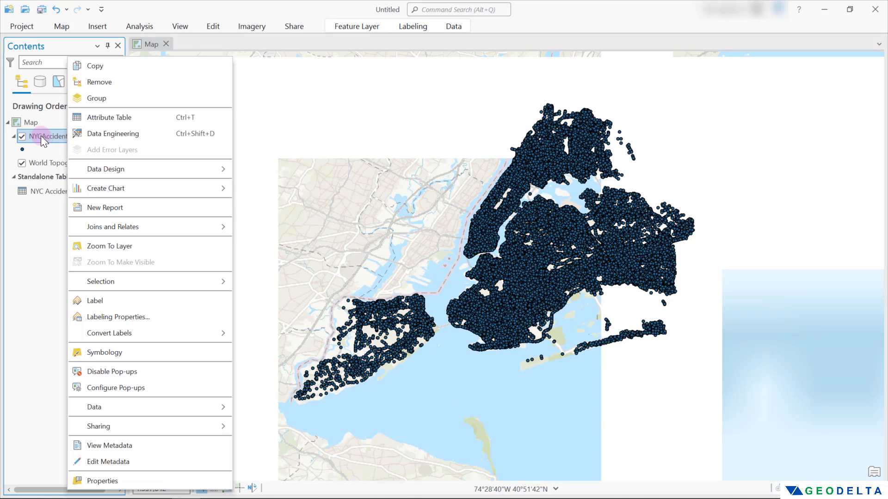
left_click(121, 117)
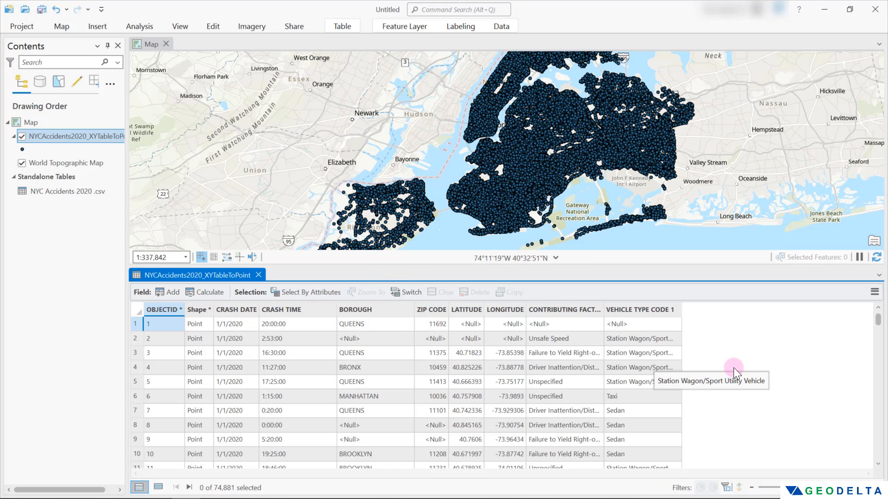
left_click(243, 310)
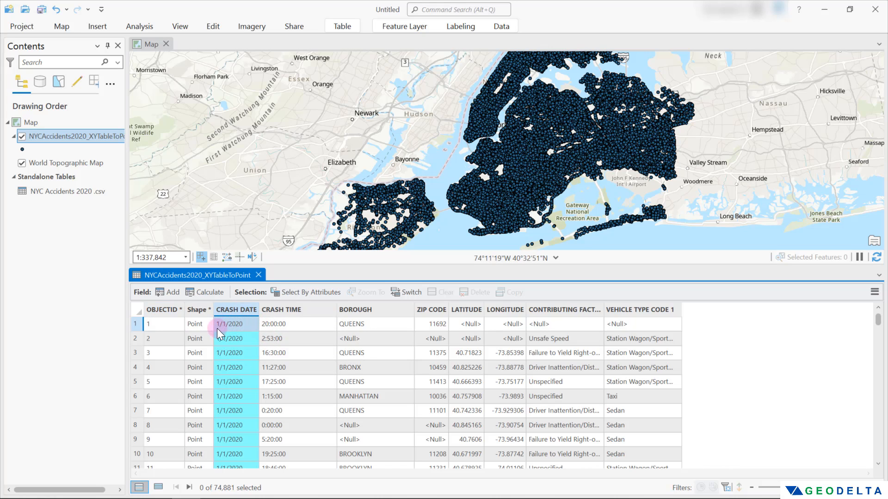
left_click_drag(877, 320, 877, 364)
left_click_drag(880, 448, 880, 476)
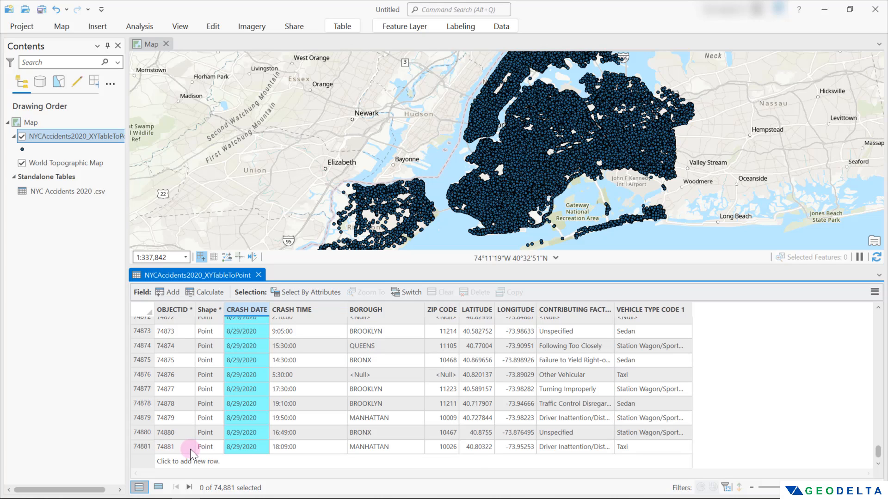
key("ctrl+Home")
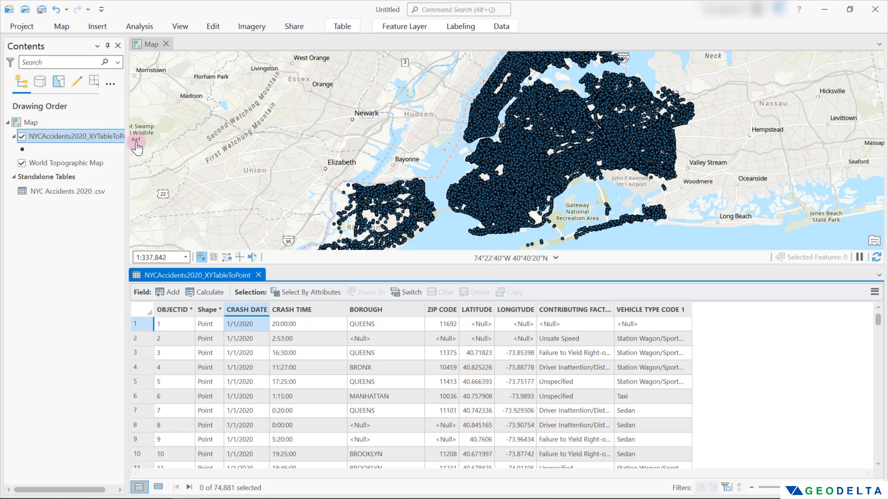
Create a line chart from the NYC accidents point layer with CRASH DATE as its date variable.
right_click(85, 135)
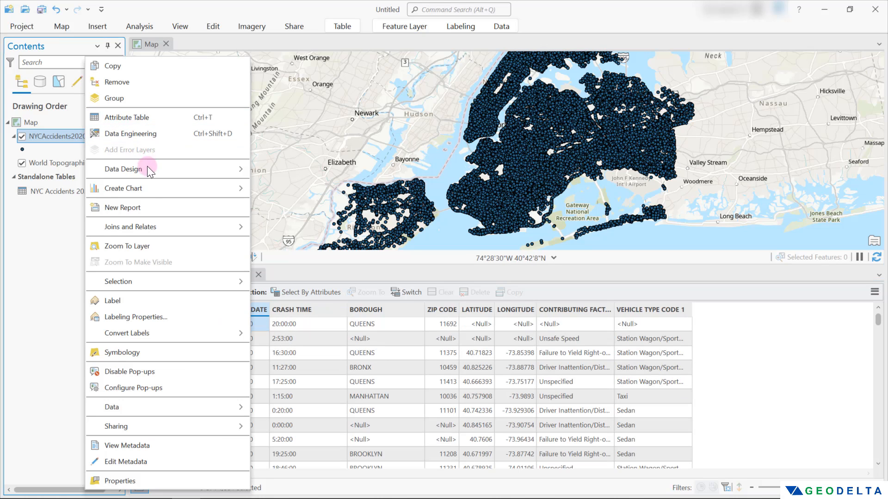
mouse_move(153, 188)
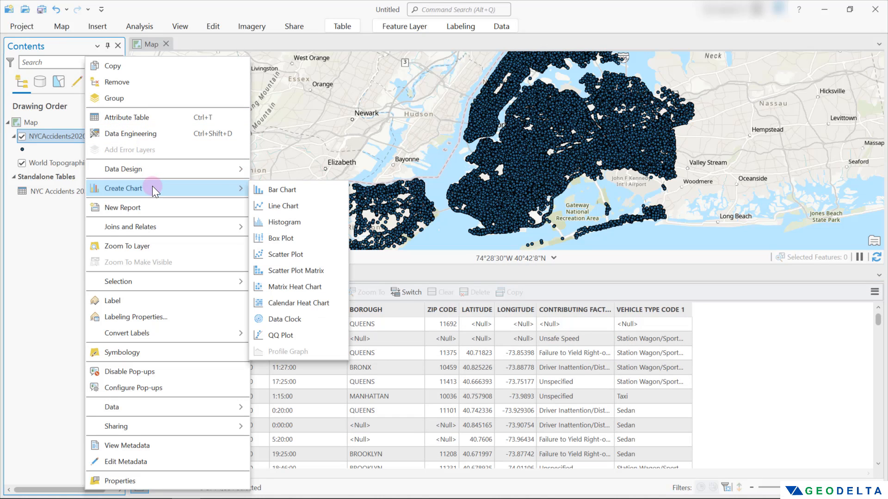
left_click(277, 207)
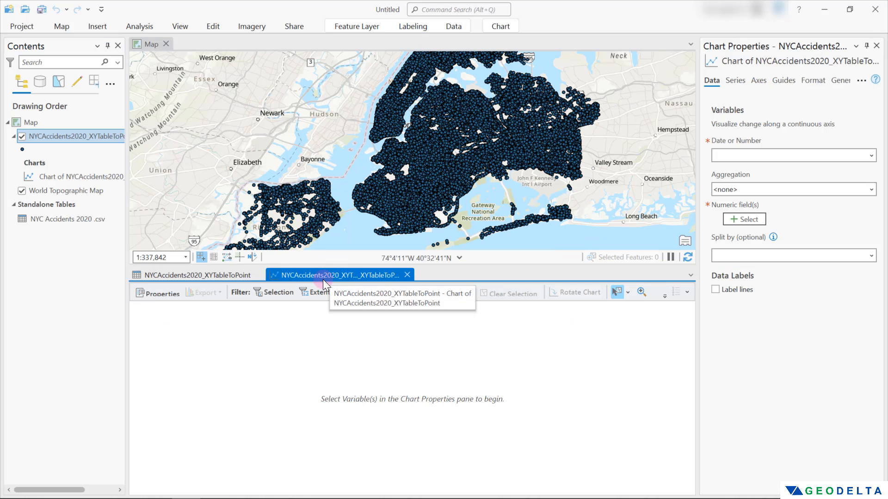
left_click(232, 273)
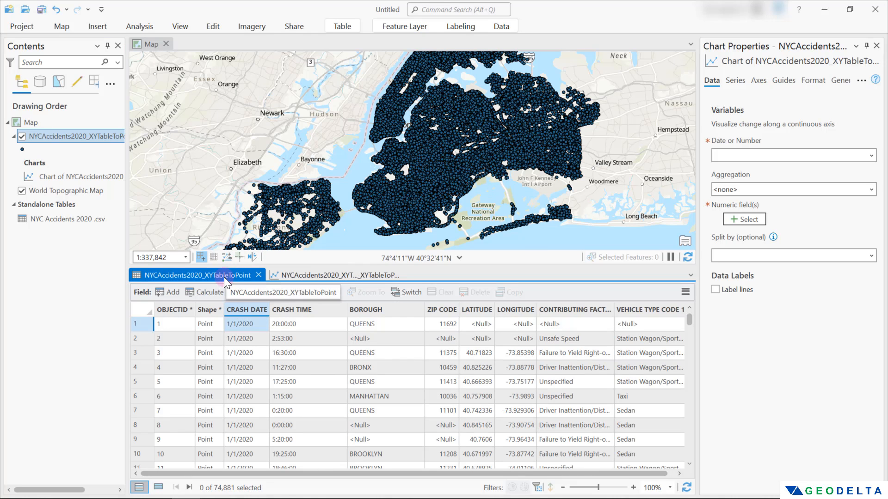
left_click(317, 274)
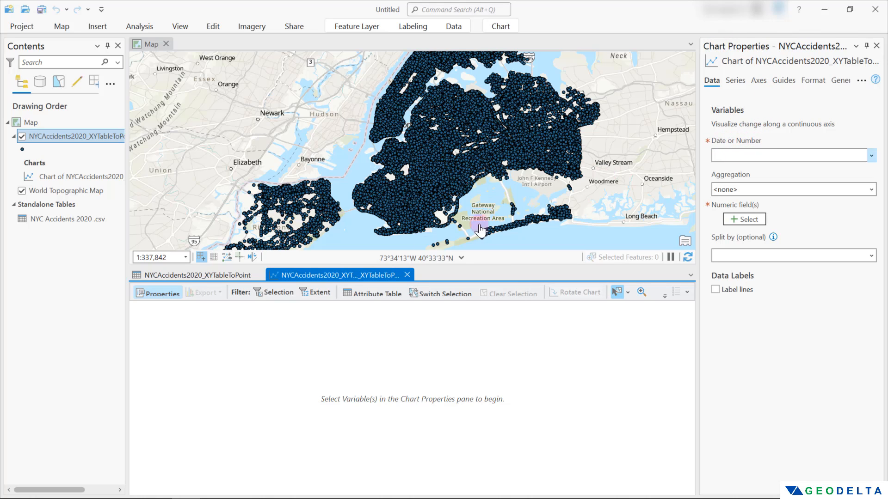
left_click(217, 276)
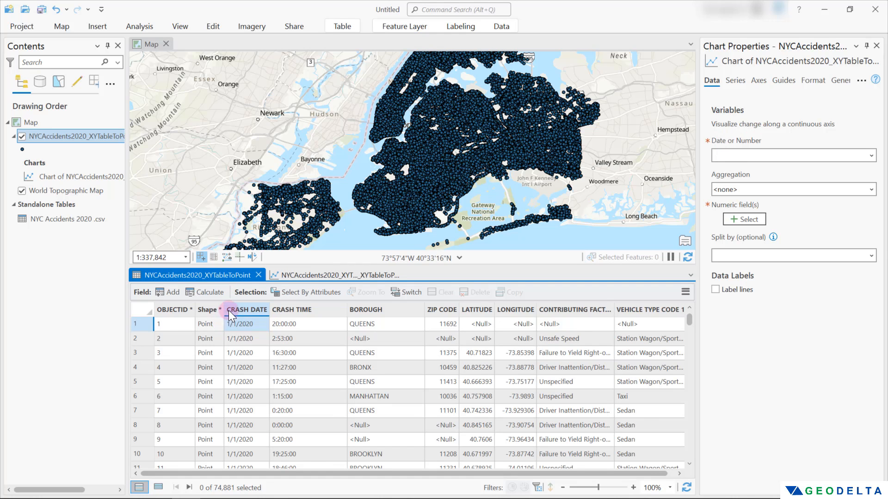
left_click(312, 277)
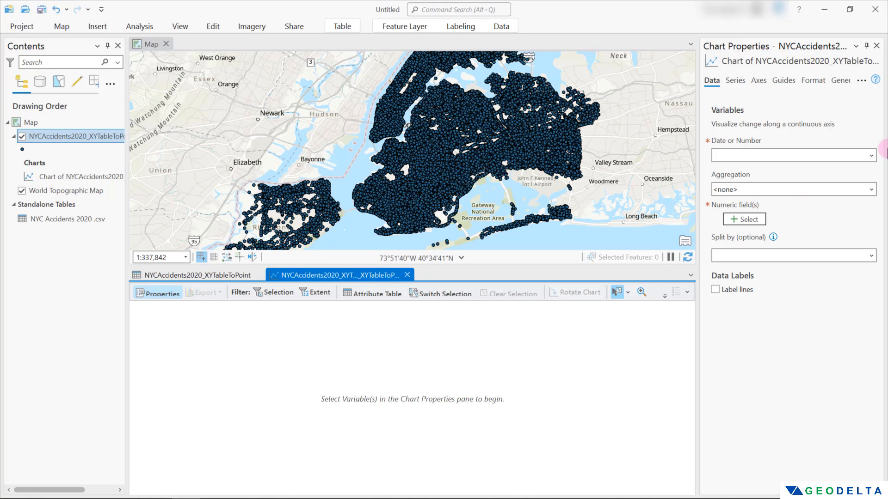
left_click(828, 155)
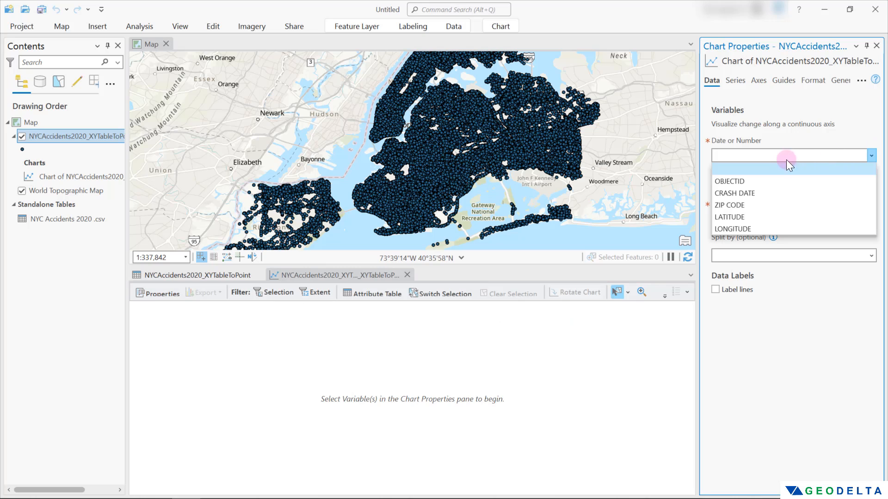
left_click(744, 191)
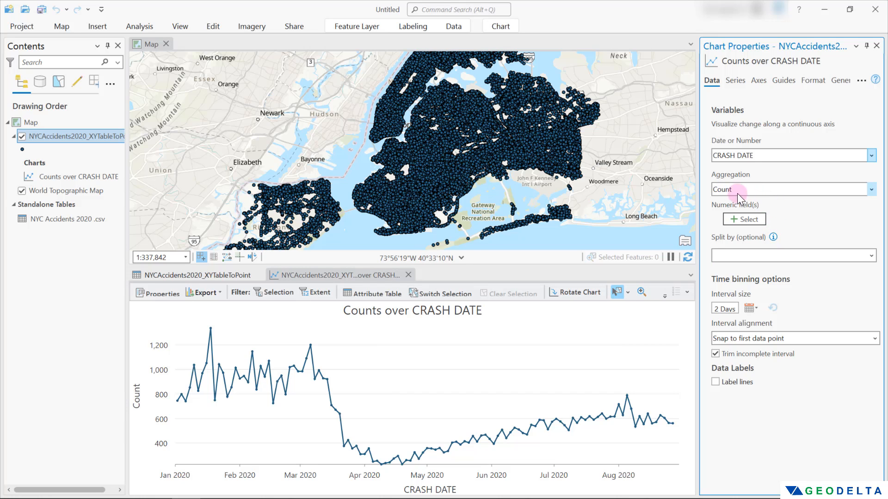
Select all accident records dated 1/1/2020 in the attribute table, from row 1 through row 336.
left_click(203, 275)
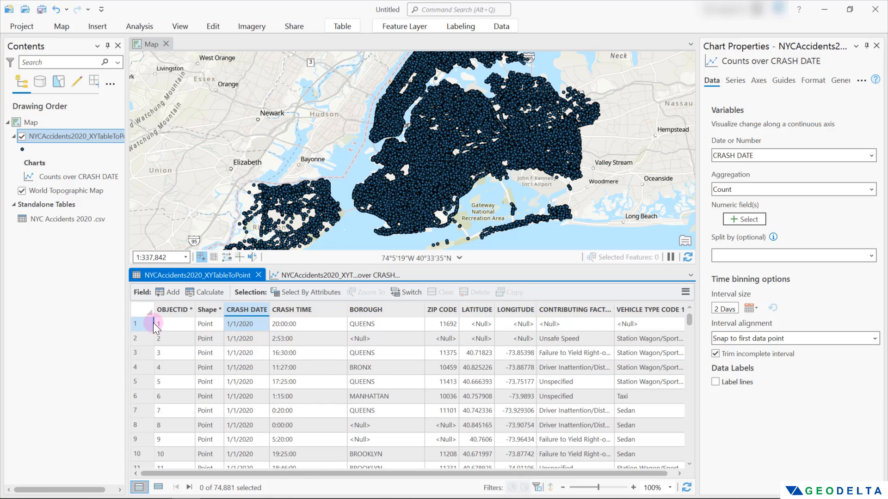
left_click(233, 325)
left_click(143, 326)
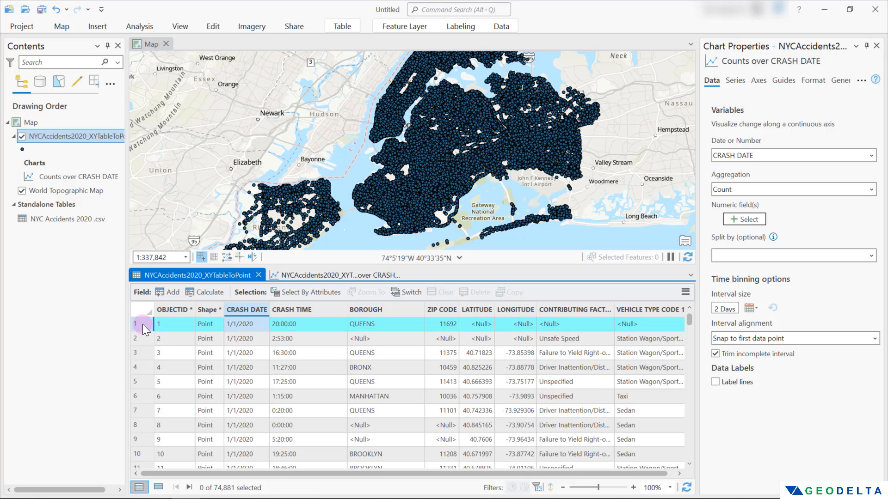
left_click_drag(146, 330, 160, 415)
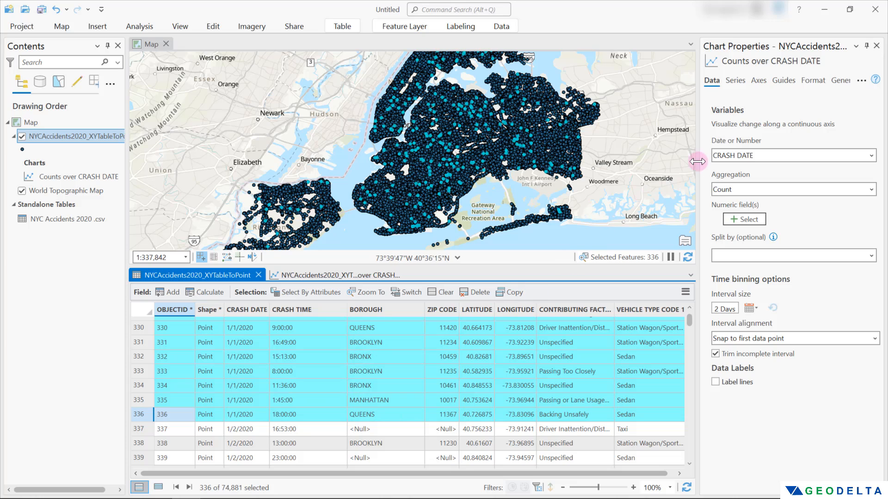
Return to the CRASH DATE line chart and choose Count as its aggregation.
left_click(316, 275)
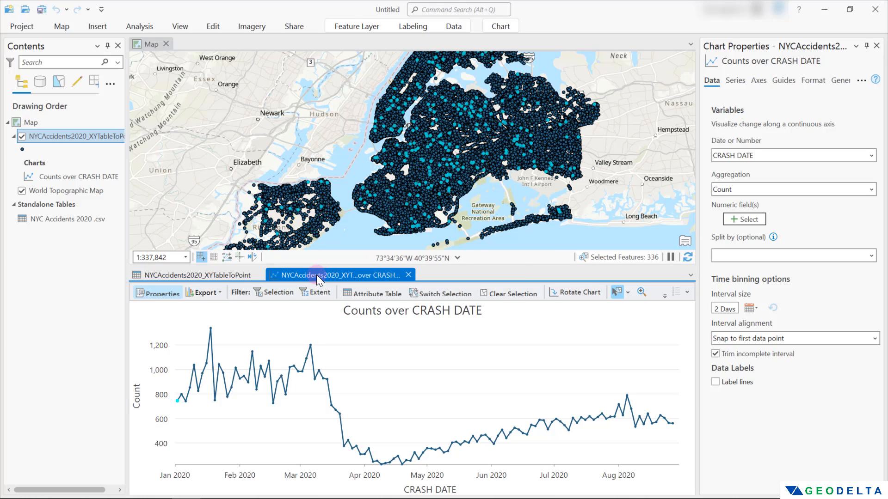
left_click(871, 189)
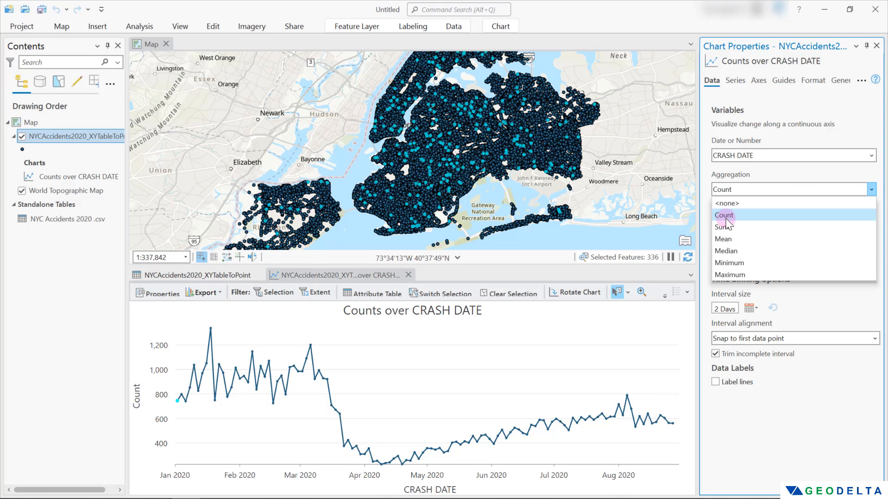
left_click(725, 216)
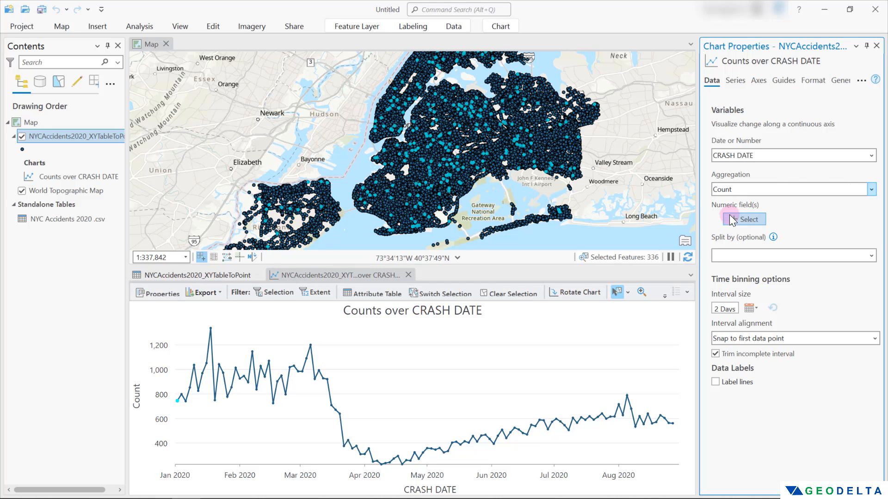
Set the time binning interval size of the CRASH DATE line chart to 1 day.
left_click(198, 276)
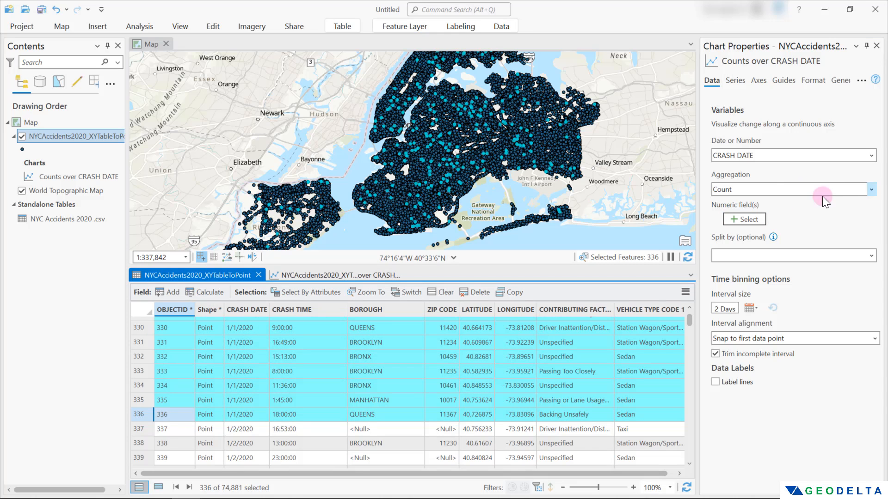
left_click(313, 274)
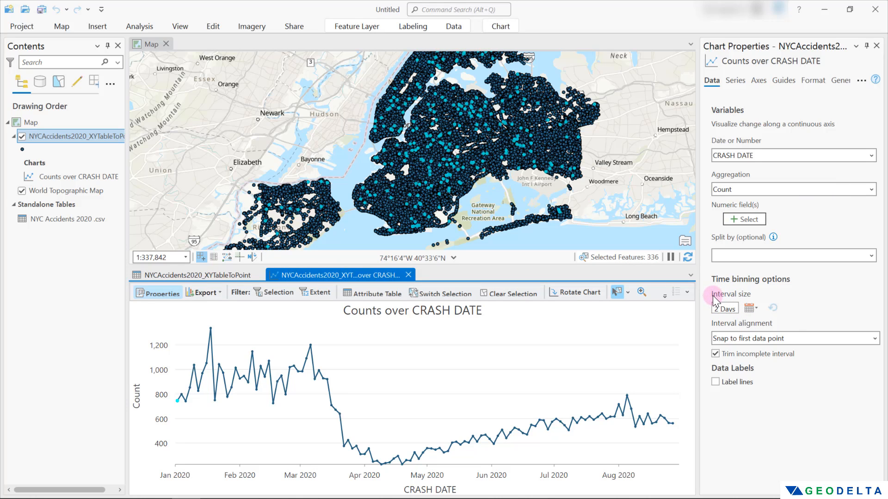
left_click(755, 309)
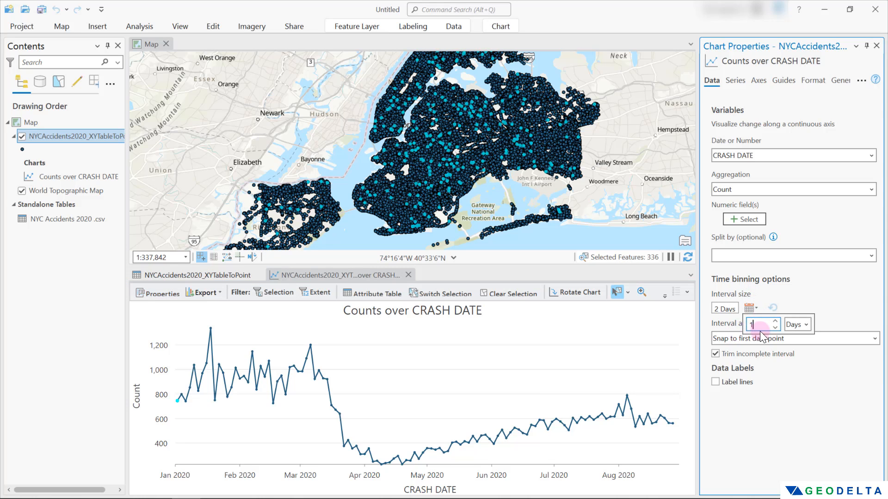
left_click(822, 303)
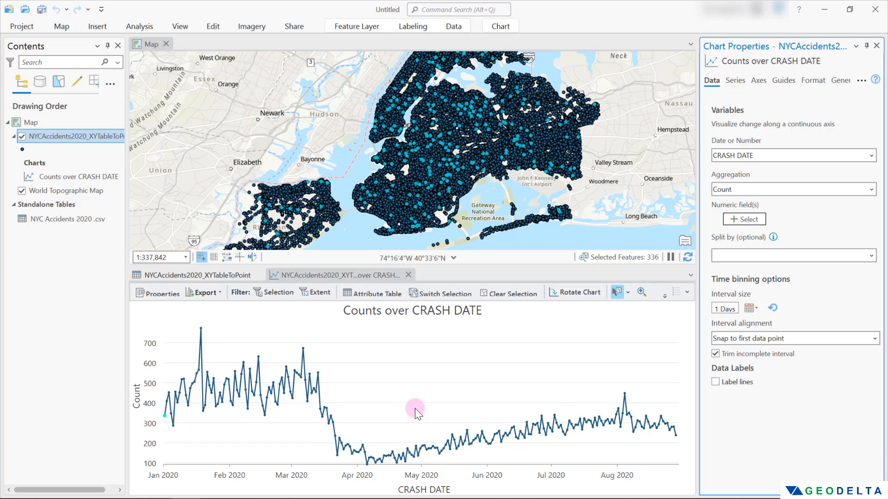
Compare the selected 1/1/2020 records in the attribute table with the line chart's first daily point, and clear the selection.
left_click(196, 276)
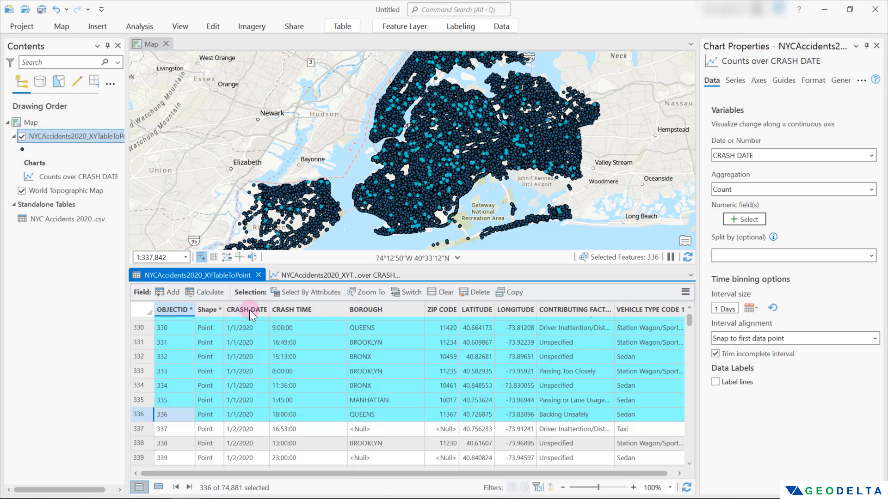
left_click(313, 276)
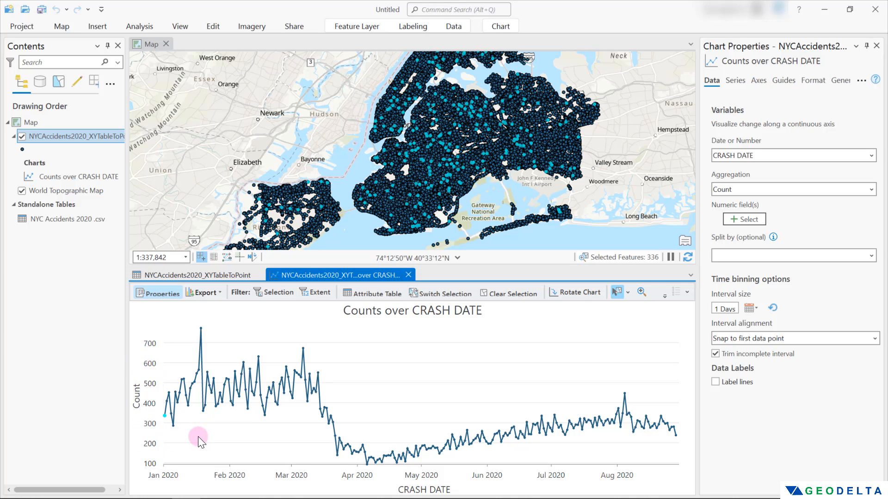
left_click(717, 309)
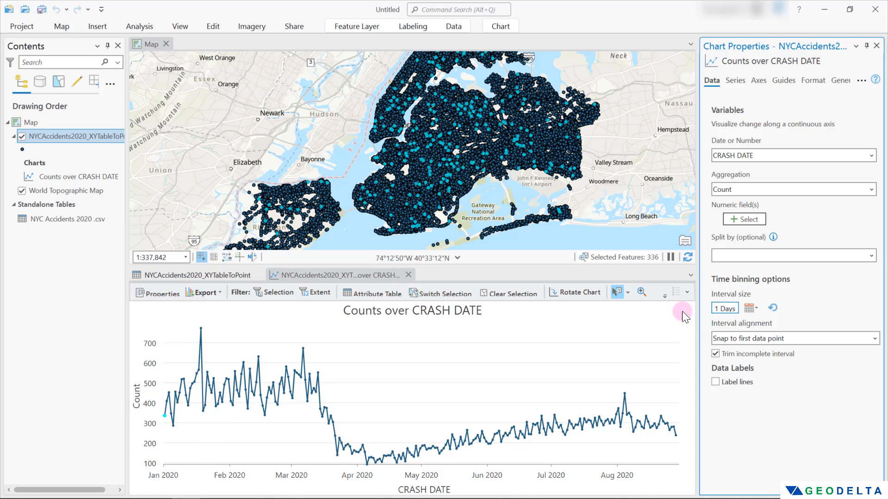
mouse_move(163, 415)
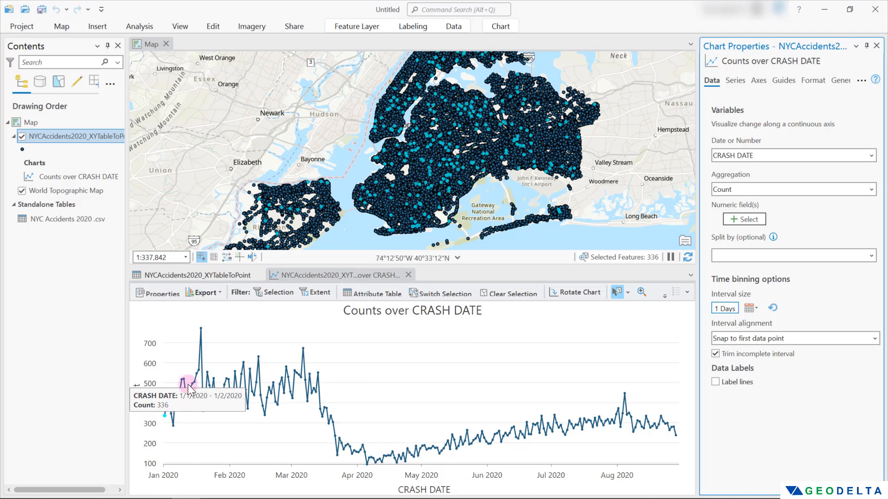
left_click(213, 276)
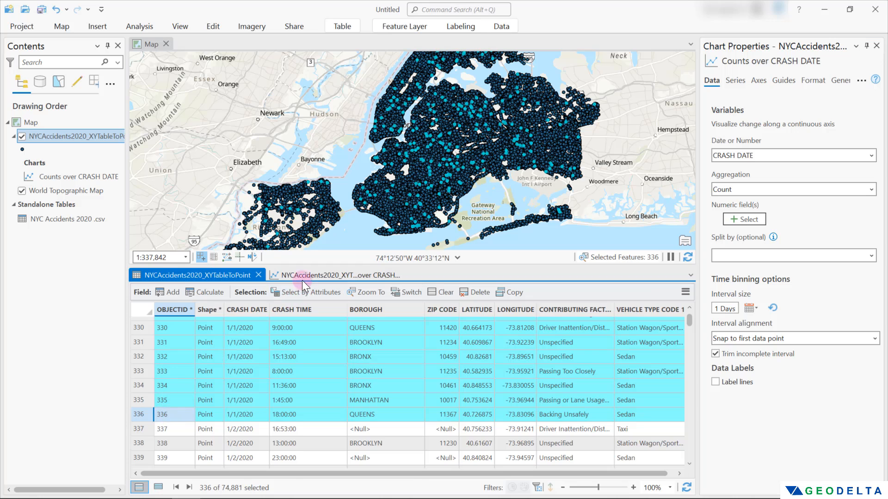
left_click(301, 277)
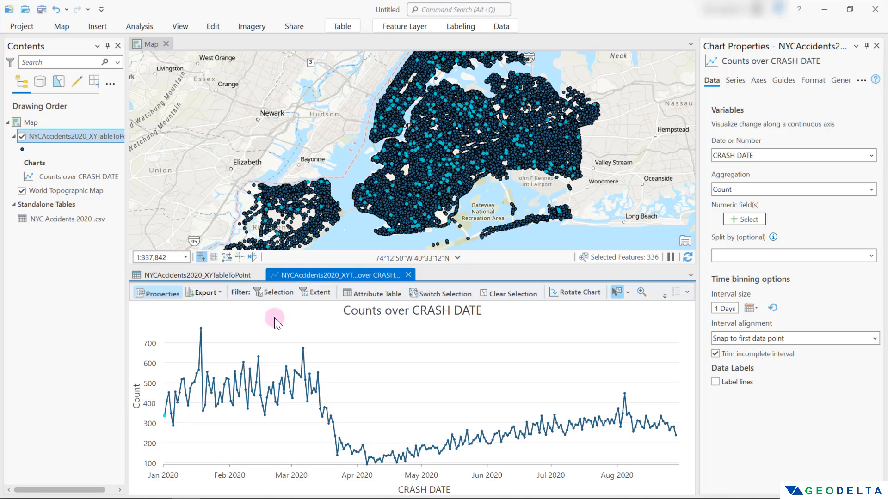
left_click(168, 401)
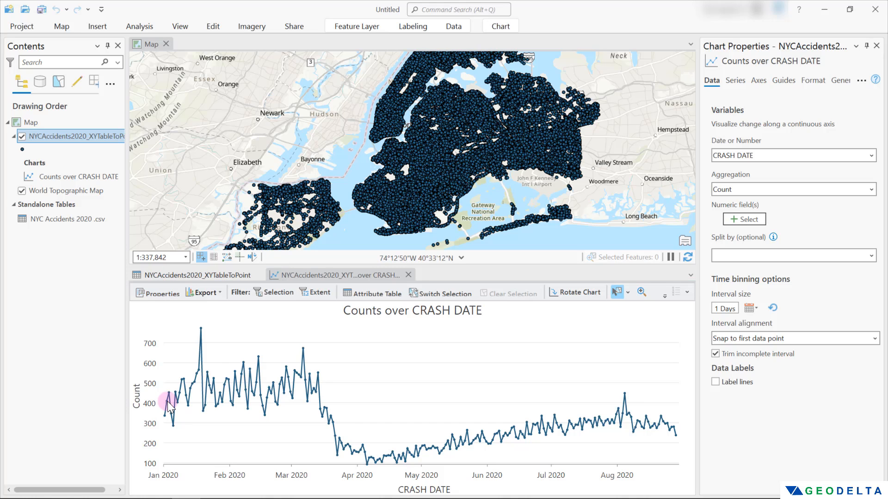
mouse_move(166, 401)
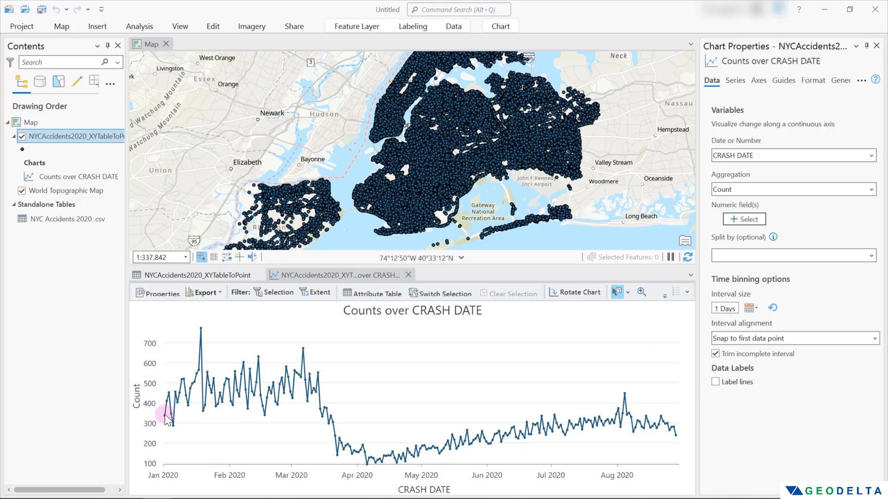
Change the line chart's time interval to 1 week.
left_click(749, 309)
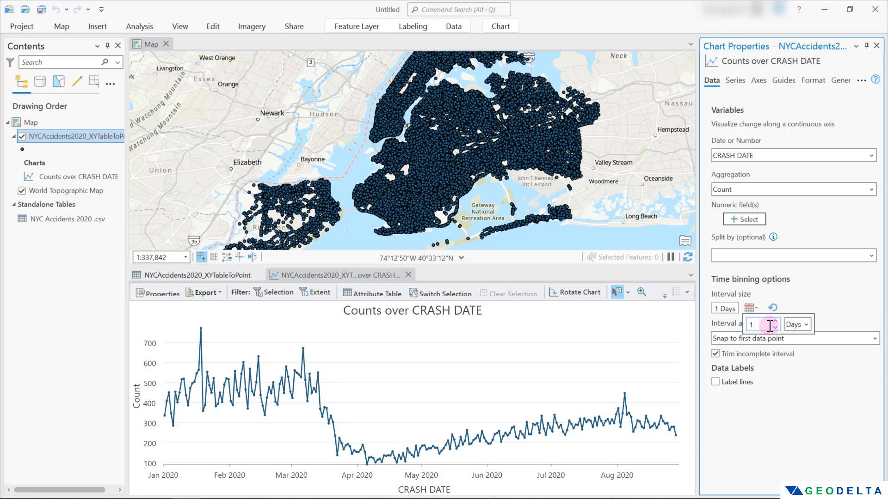
left_click(806, 326)
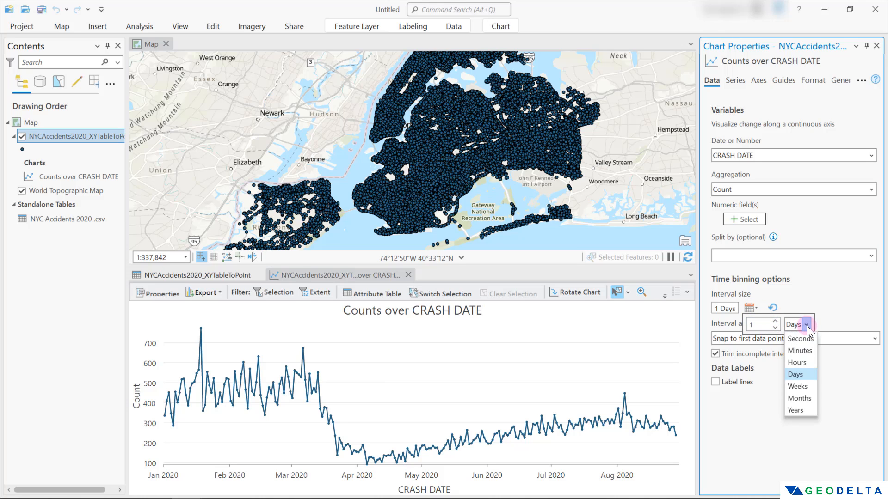
left_click(803, 385)
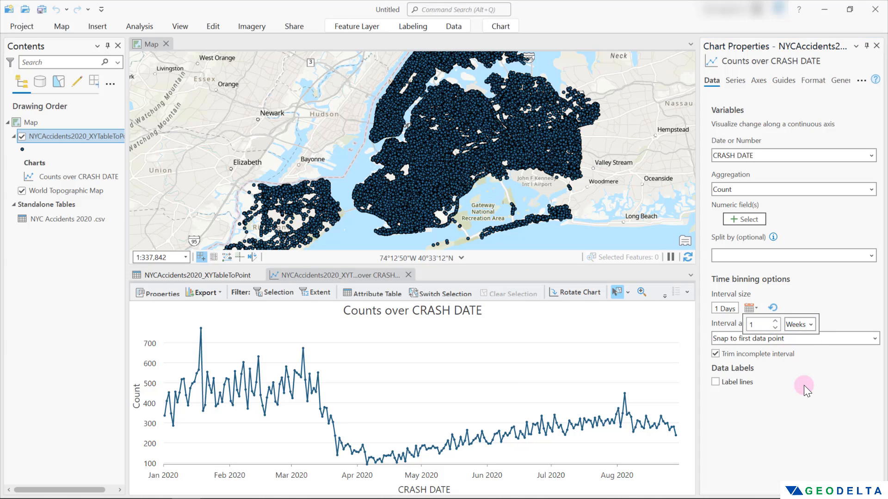
left_click(399, 396)
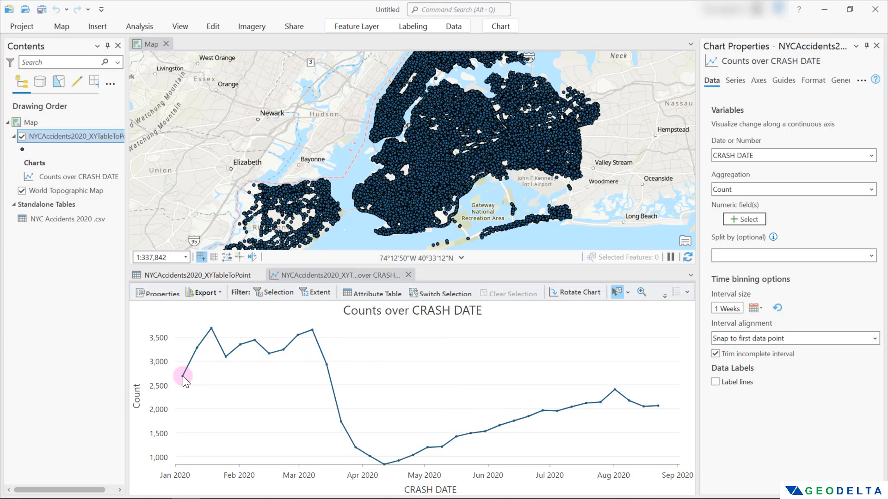
Examine the weekly chart's early-March peak and April low, selecting the 4/8/2020 - 4/15/2020 point to view its accidents on the map.
mouse_move(183, 377)
mouse_move(384, 465)
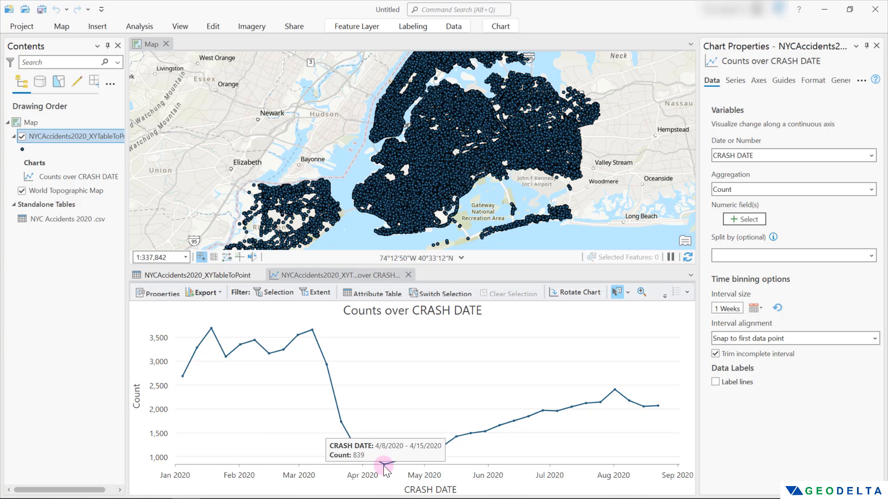
left_click(384, 464)
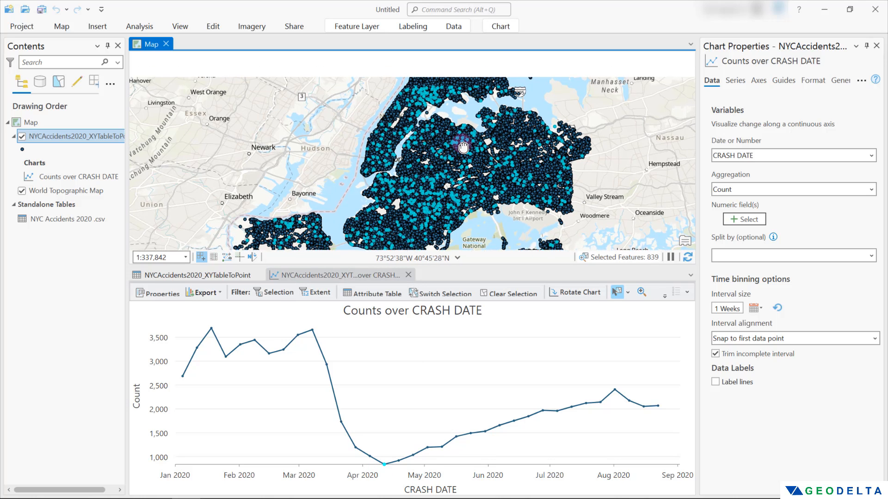
left_click_drag(464, 100, 466, 137)
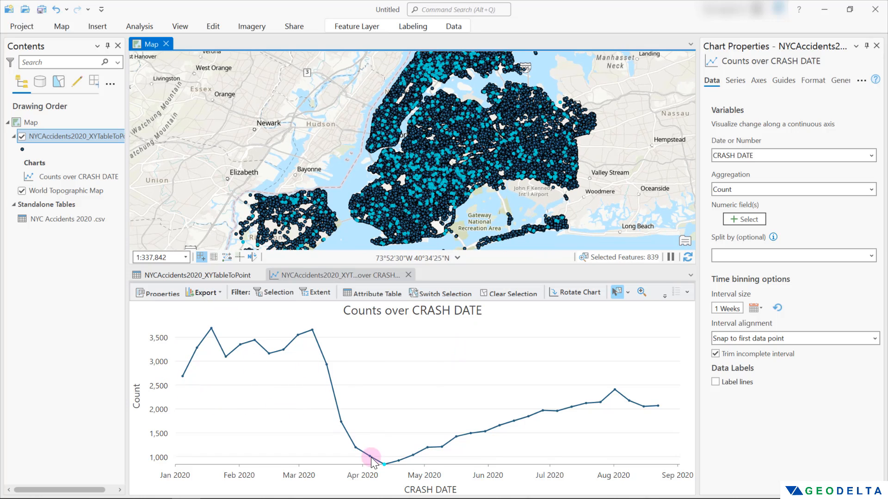
mouse_move(385, 468)
mouse_move(312, 329)
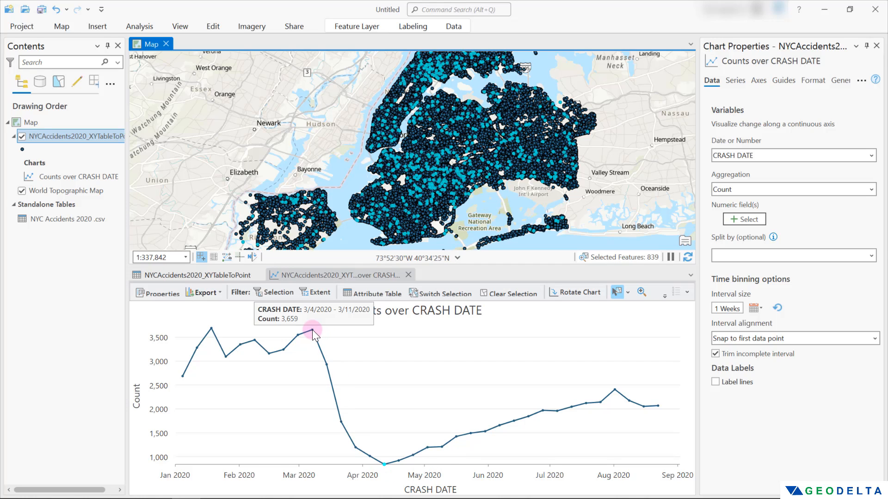
left_click(312, 329)
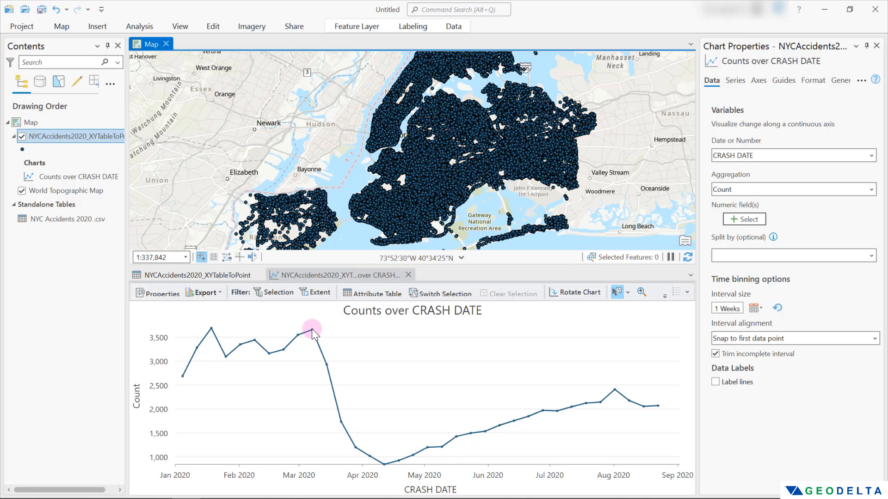
left_click(385, 465)
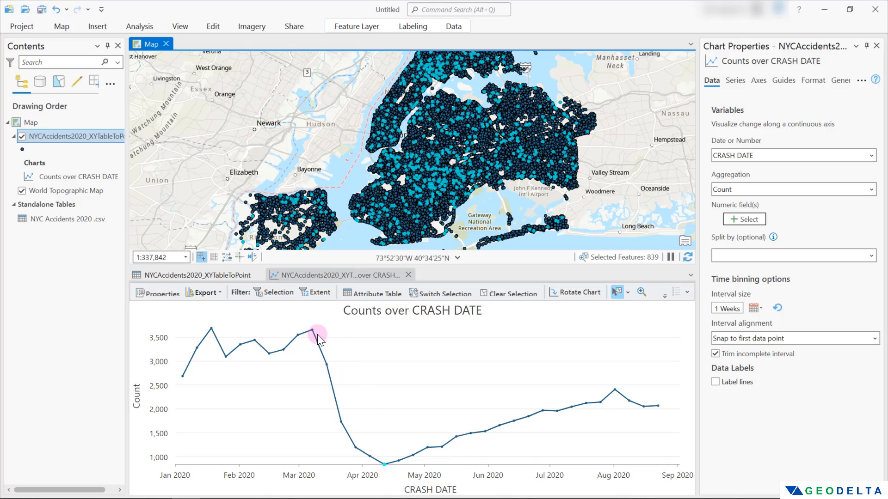
mouse_move(312, 330)
left_click(535, 343)
Switch the line chart's interval size to 1 month and examine the January and April points.
left_click(761, 309)
left_click(815, 325)
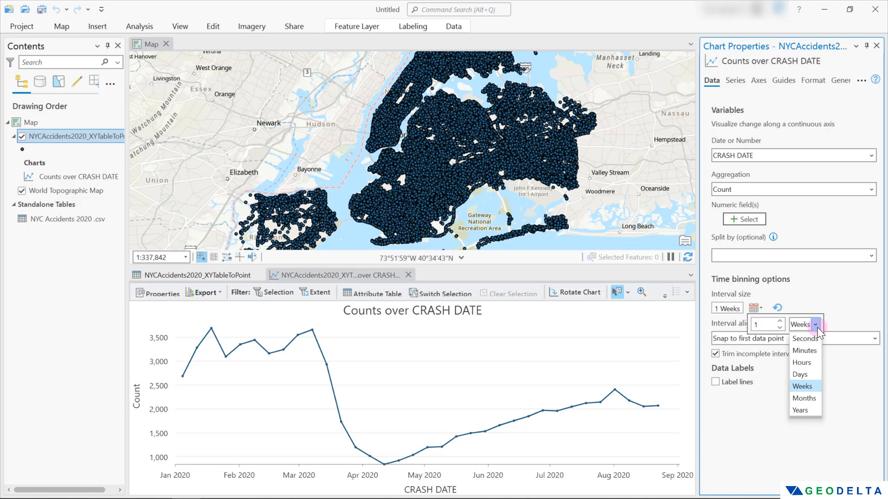
left_click(806, 400)
left_click(431, 351)
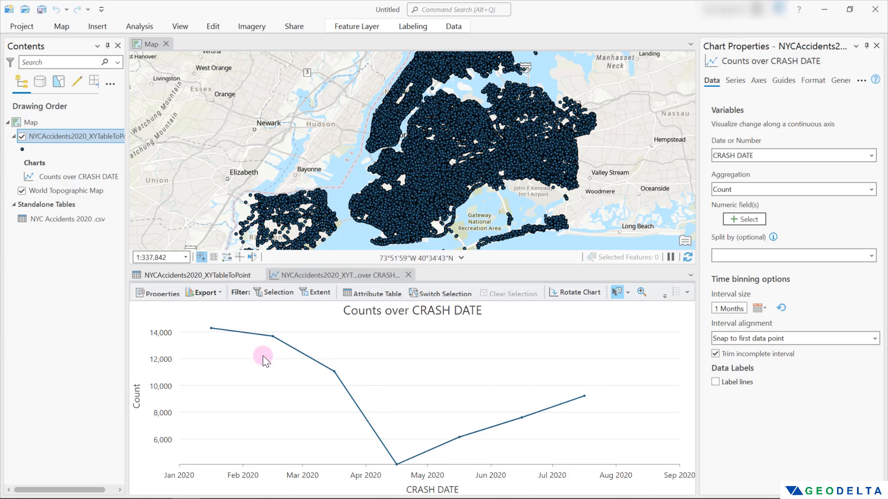
mouse_move(211, 331)
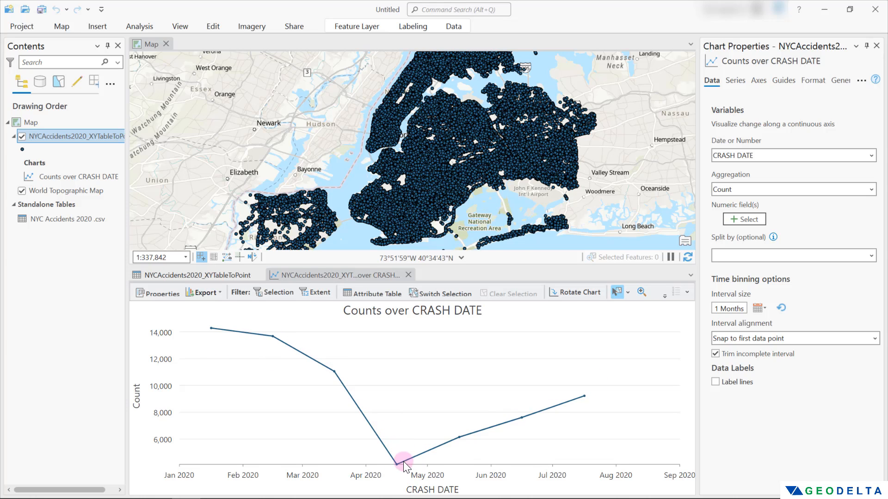
mouse_move(397, 467)
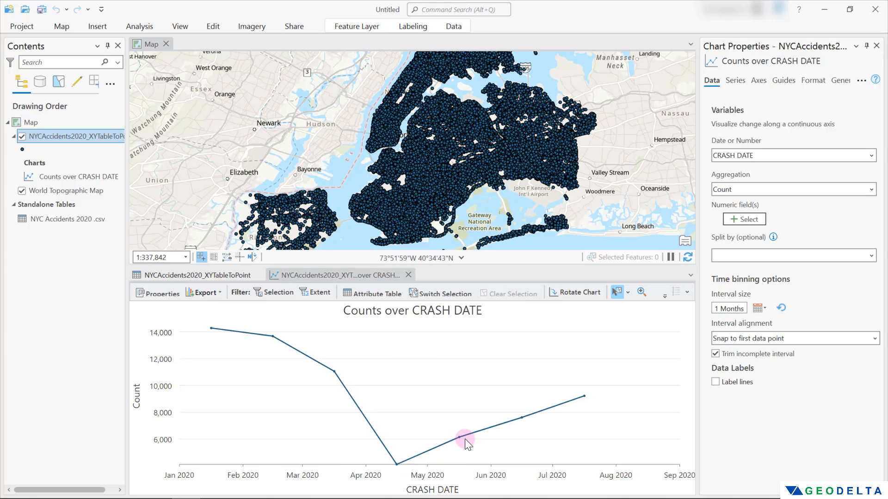
Return the line chart's interval size to 1 week.
left_click(759, 308)
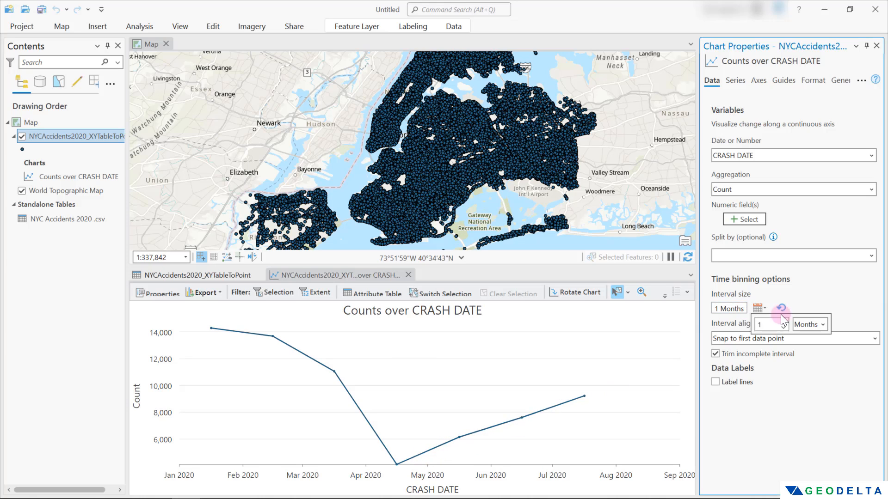
left_click(822, 329)
left_click(807, 376)
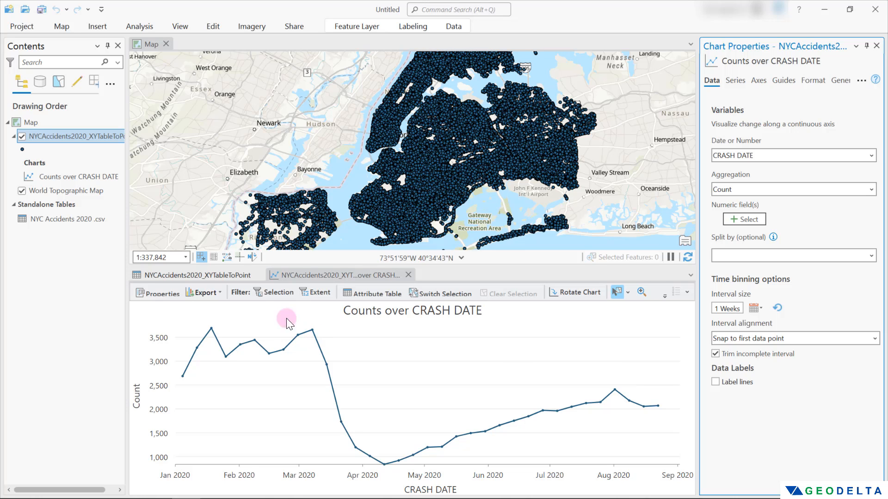
Check the CRASH DATE field's properties in the accidents attribute table and return to the weekly line chart.
left_click(204, 270)
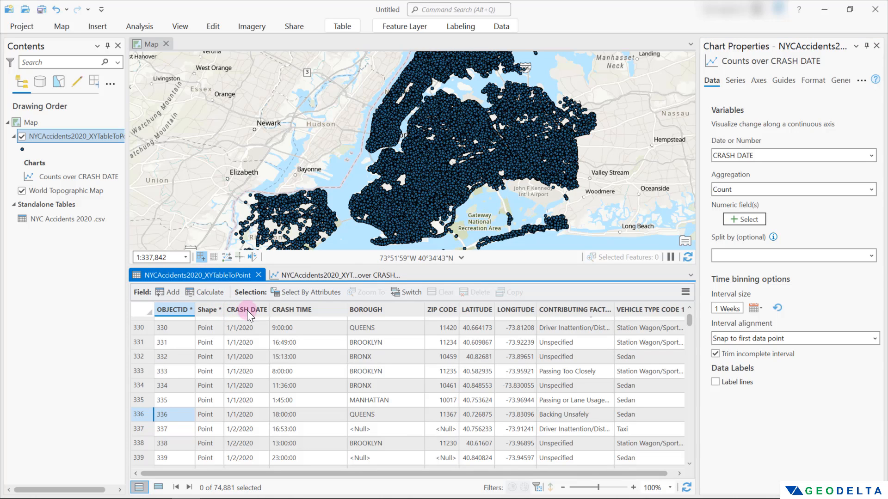
mouse_move(247, 310)
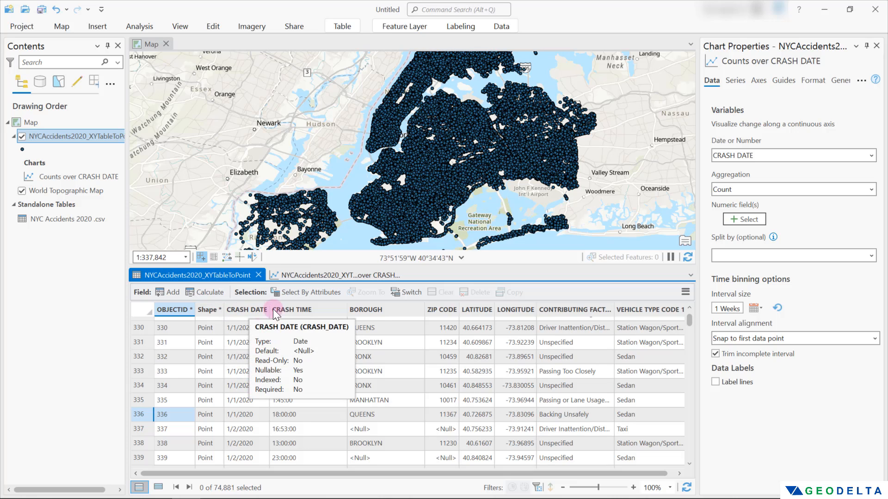
left_click(306, 280)
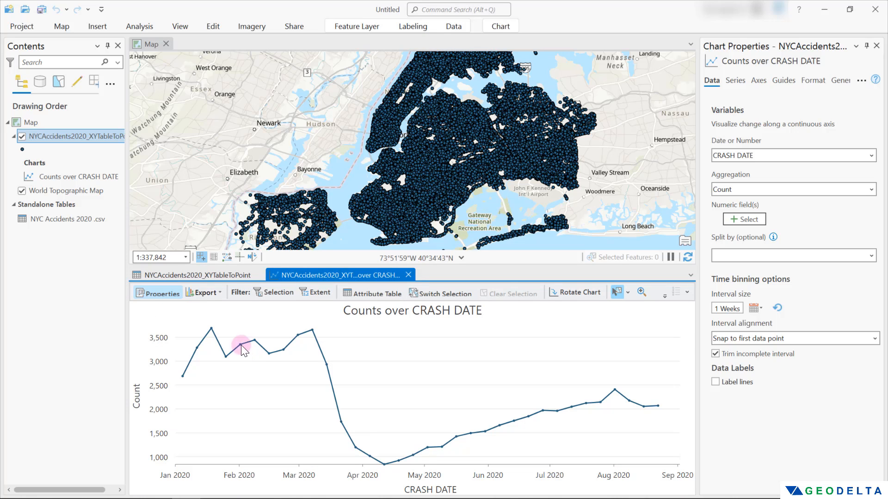
mouse_move(420, 452)
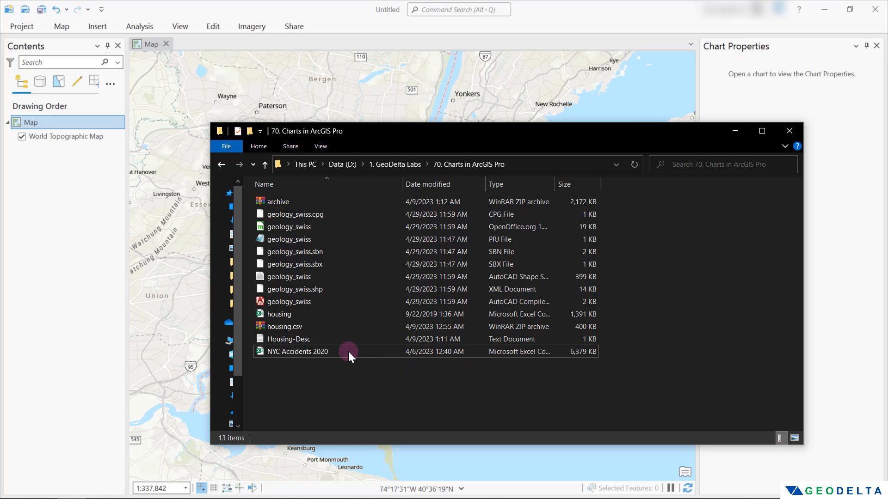
Open the housing CSV in Excel and examine its columns from longitude through median_house_value, widening truncated columns to read their headers.
left_click(337, 313)
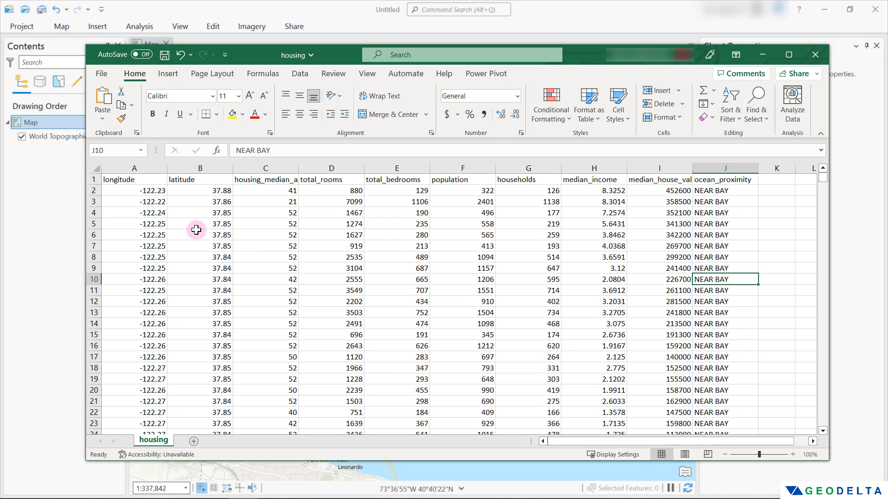
left_click_drag(135, 165, 185, 168)
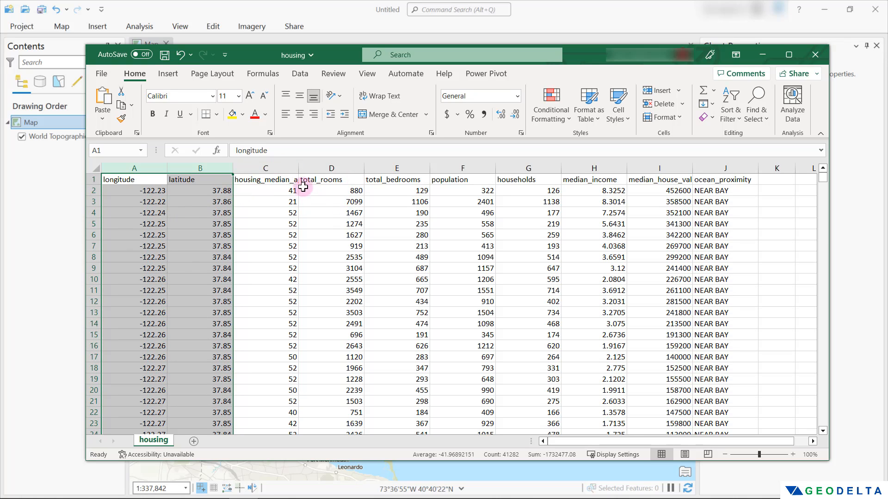
left_click_drag(298, 167, 314, 167)
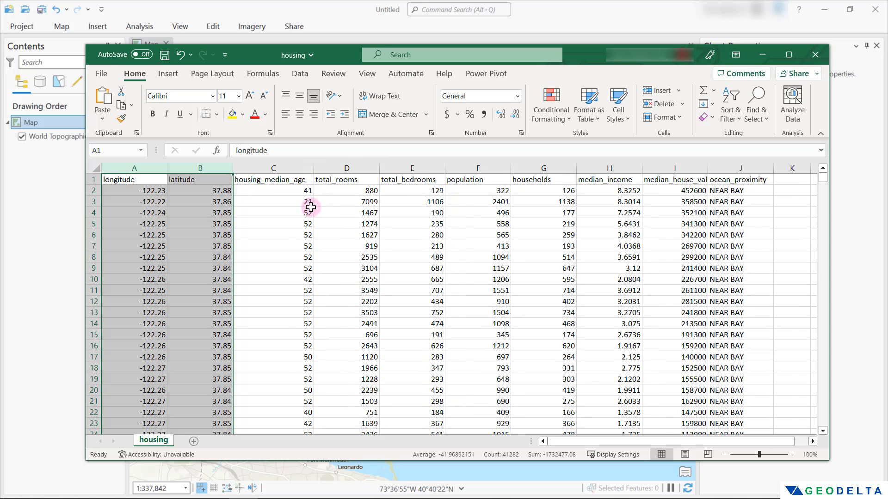
left_click(309, 212)
left_click(289, 168)
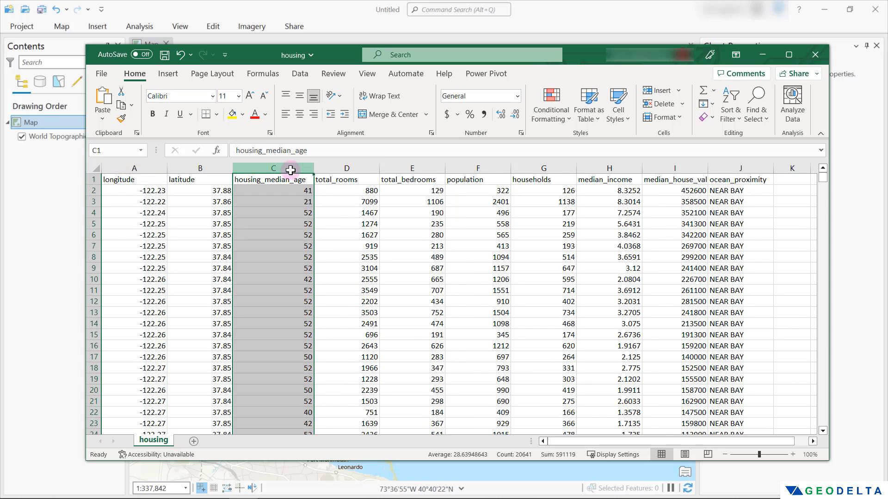
left_click(365, 168)
left_click(429, 168)
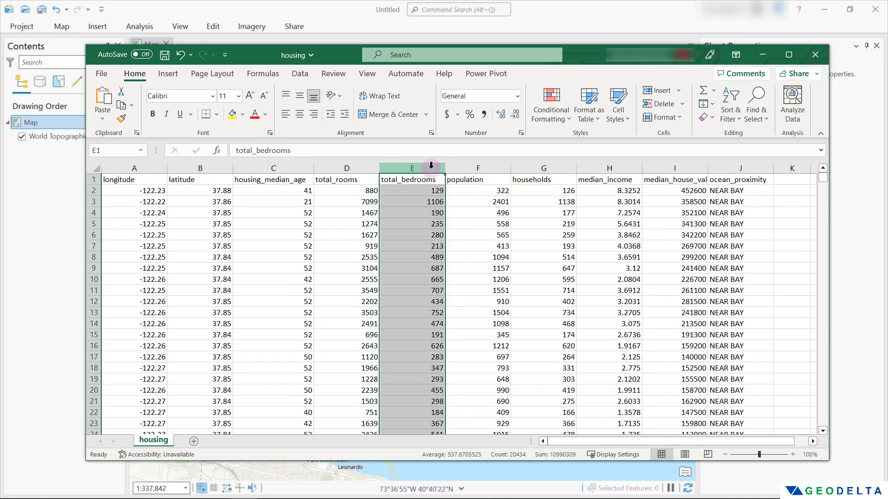
left_click(491, 169)
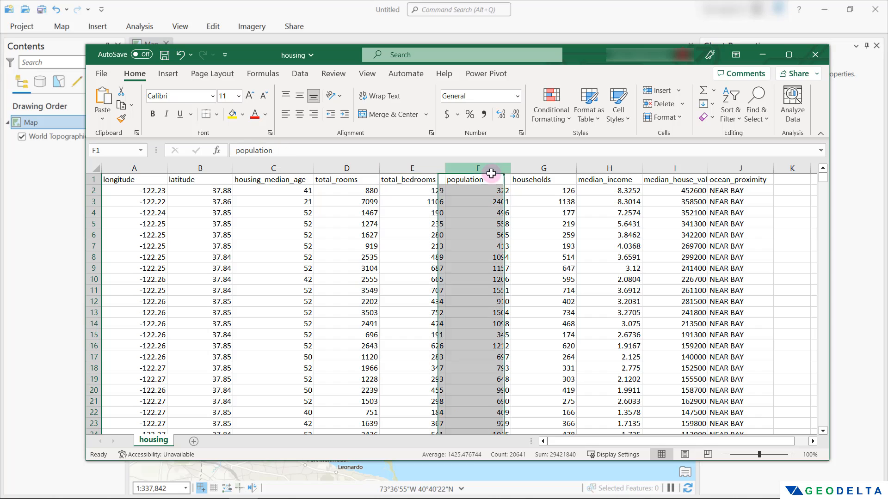
left_click(550, 167)
left_click(640, 167)
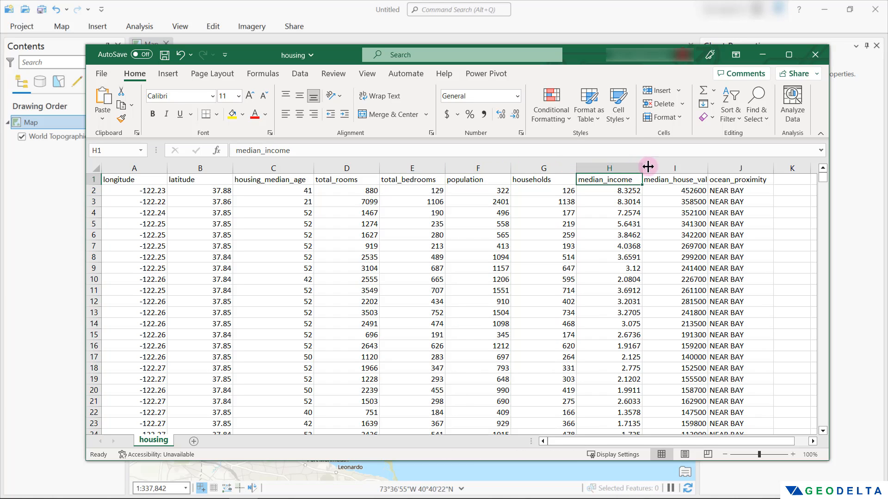
double_click(707, 167)
left_click(709, 169)
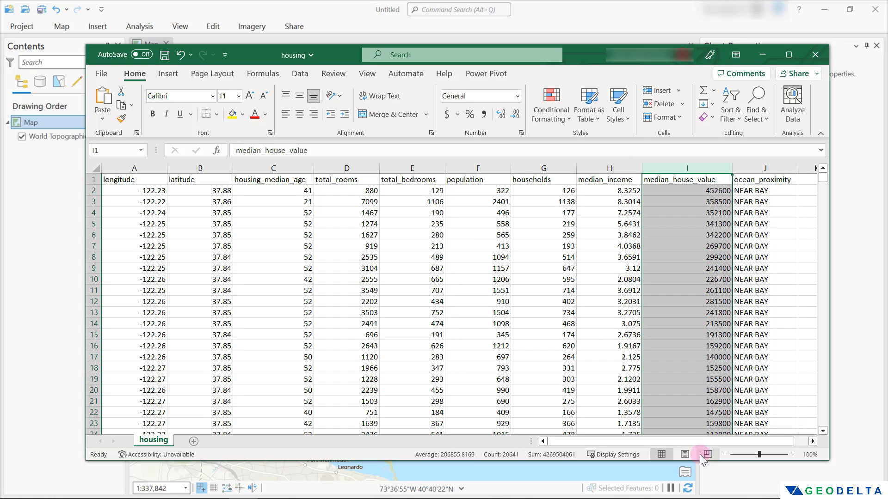
Check the ocean_proximity column and the rows far down the housing sheet, closing the workbook without saving.
scroll(769, 424, "right", 2)
left_click(734, 169)
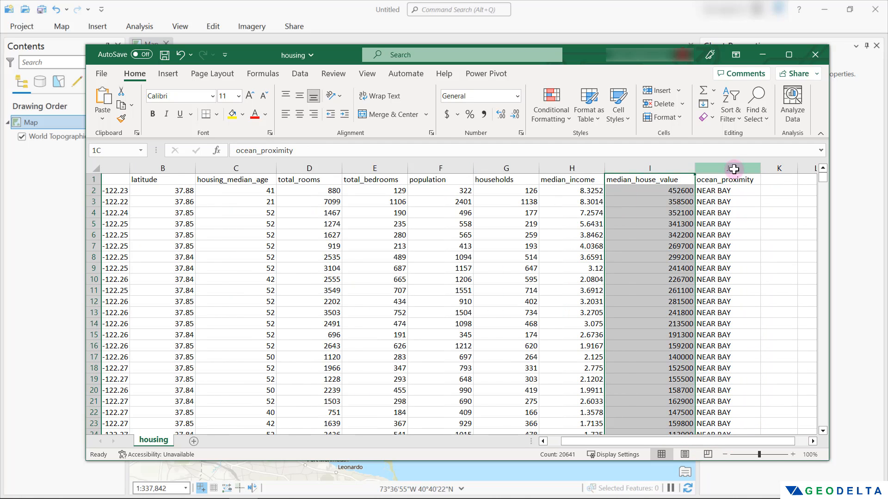
left_click_drag(826, 182, 823, 370)
left_click(791, 287)
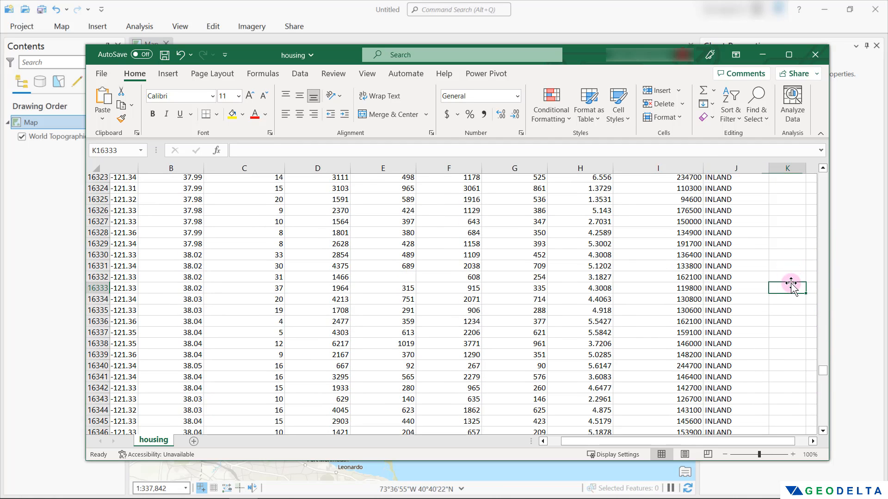
left_click(814, 57)
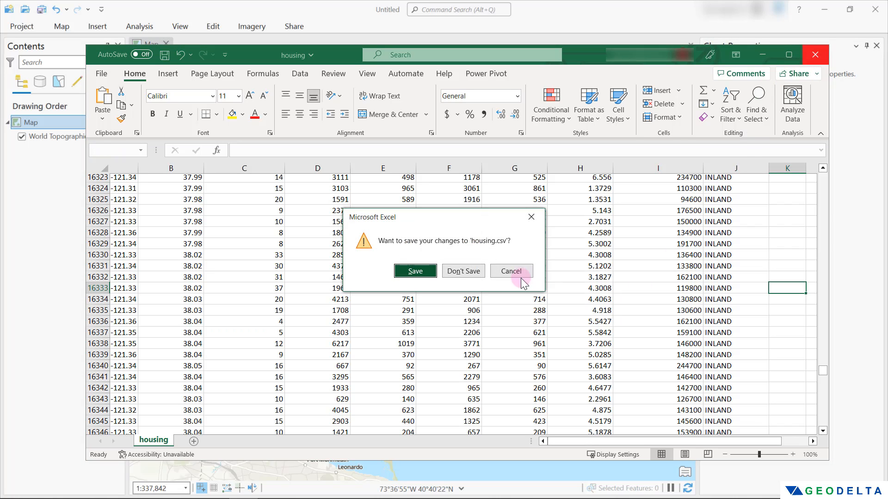
left_click(463, 271)
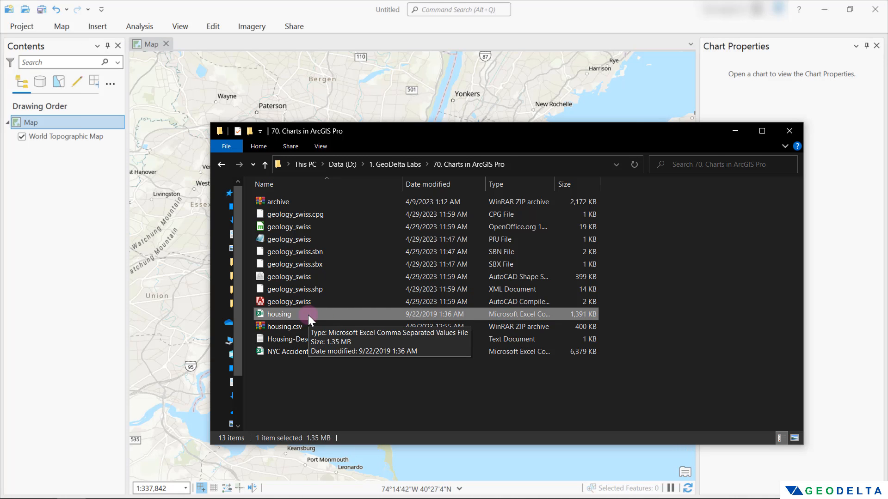
Add housing.csv to the ArcGIS Pro map and display it as XY points using longitude, latitude and GCS_WGS_1984.
left_click_drag(308, 315, 82, 221)
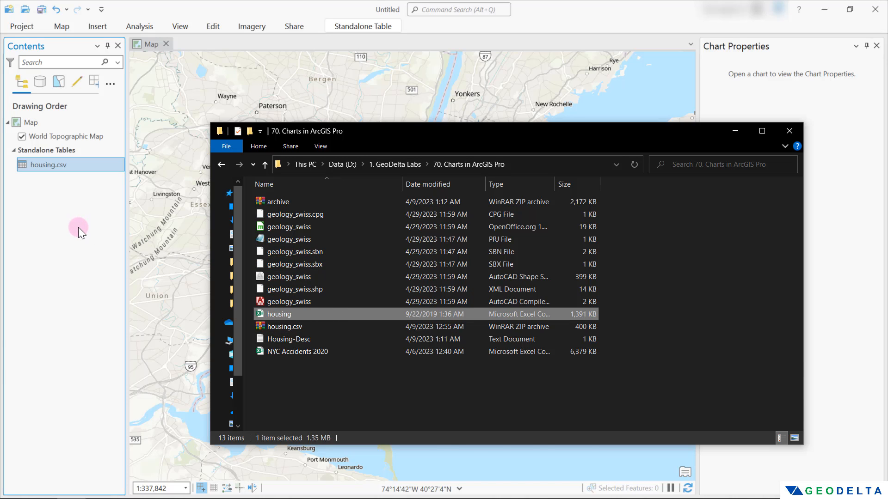
left_click(79, 226)
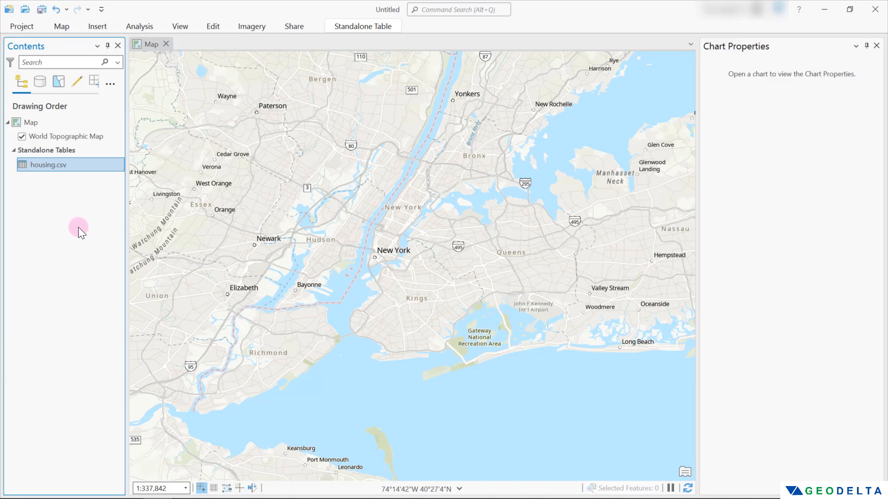
right_click(52, 162)
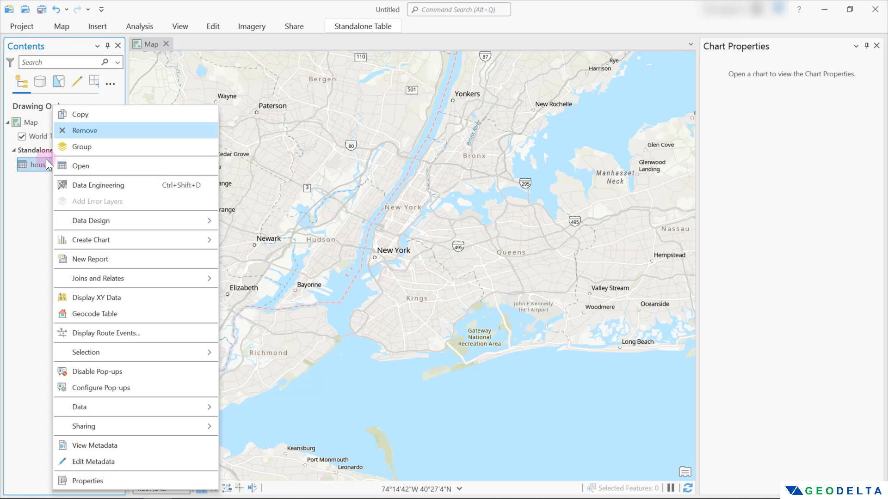
left_click(121, 297)
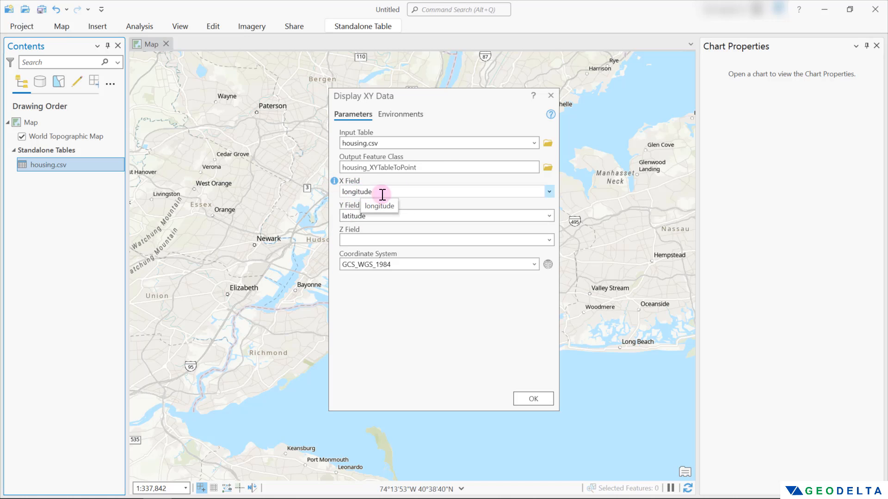
left_click(535, 400)
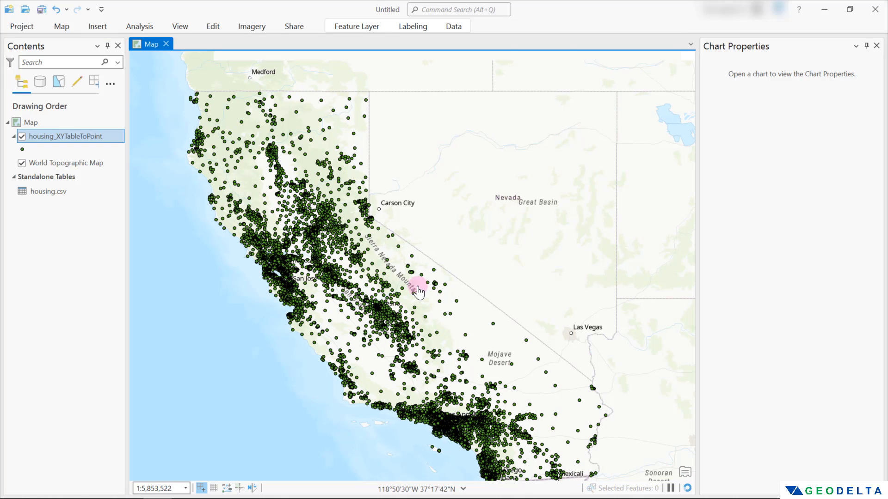
Open the housing_XYTableToPoint attribute table and look through its fields and the plotted points.
left_click_drag(419, 292, 407, 274)
right_click(59, 132)
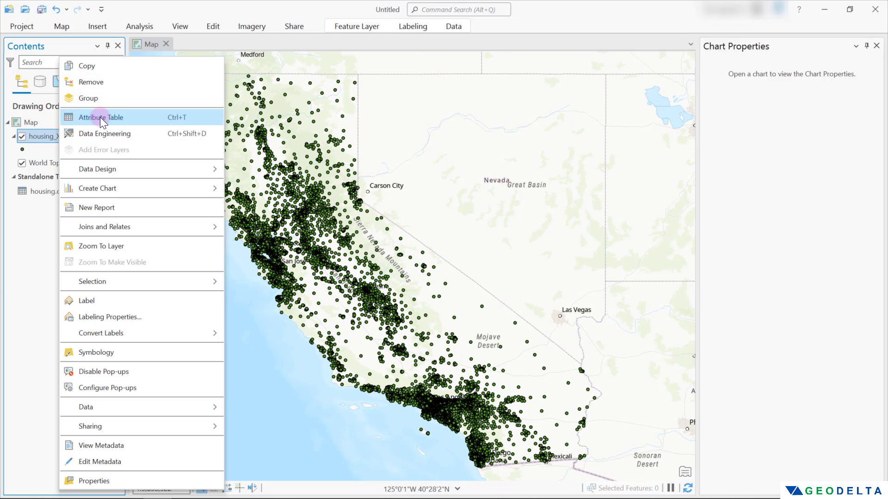
left_click(101, 117)
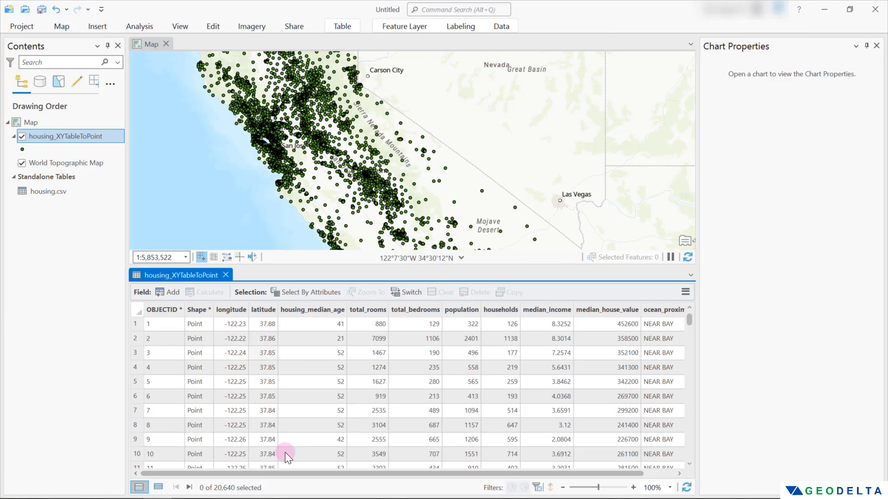
scroll(277, 472, "right", 1)
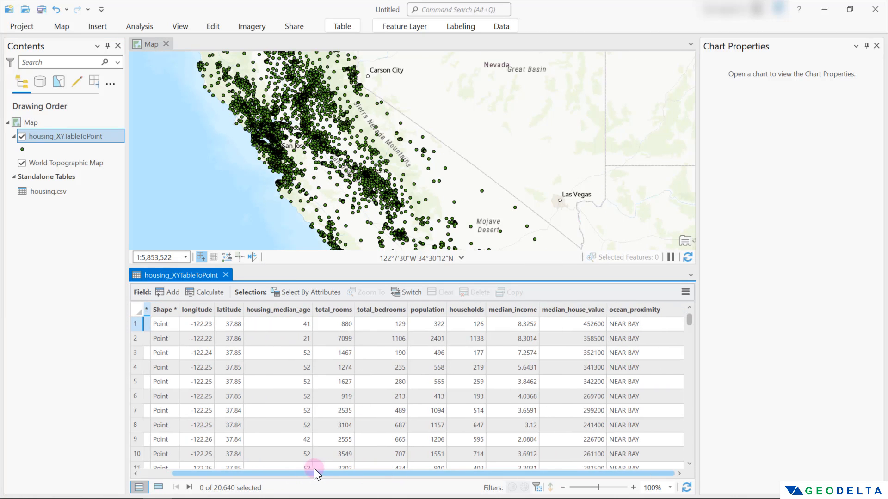
scroll(316, 473, "left", 1)
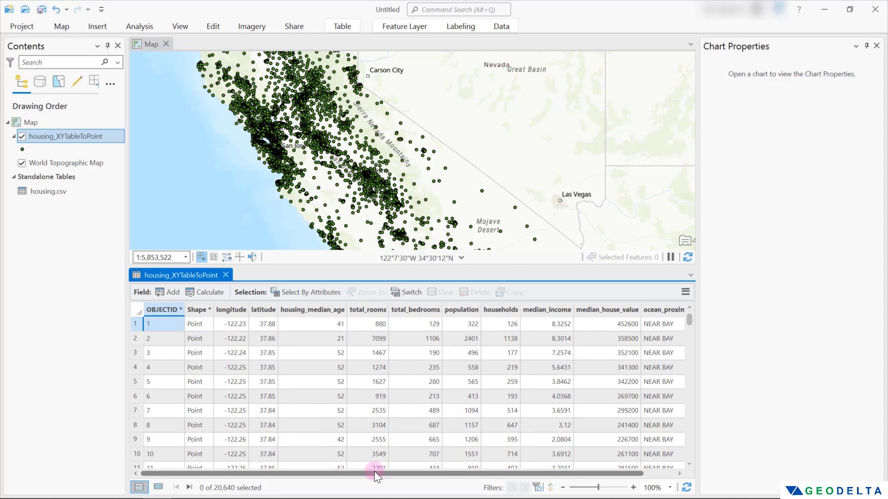
left_click_drag(374, 473, 432, 472)
left_click_drag(477, 198, 462, 170)
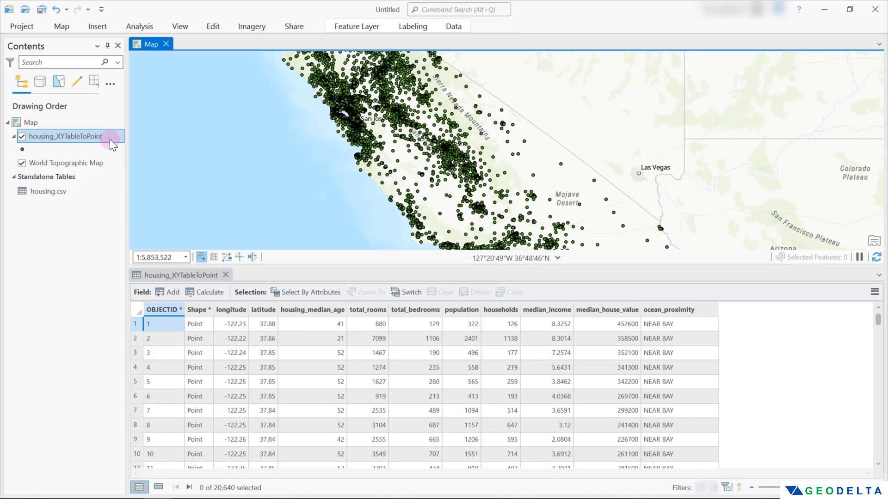
Create a histogram from the housing_XYTableToPoint layer with median_income as its number variable.
right_click(97, 138)
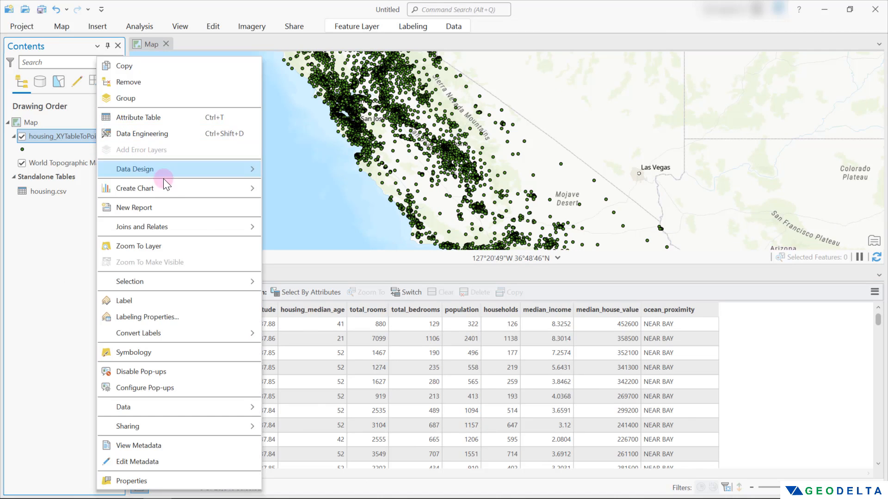
mouse_move(164, 196)
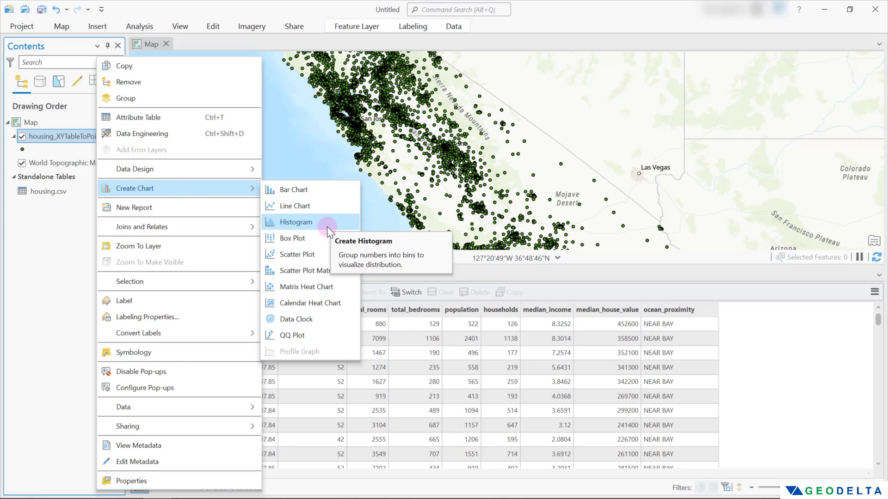
left_click(307, 226)
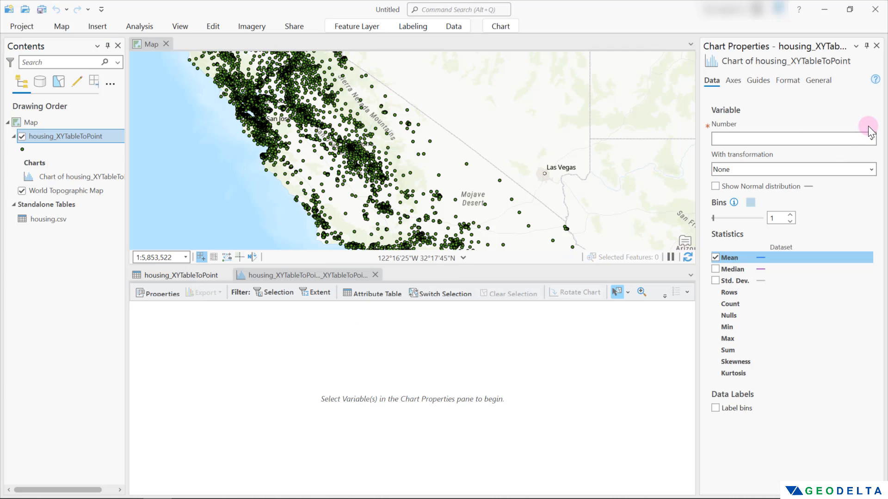
left_click(872, 140)
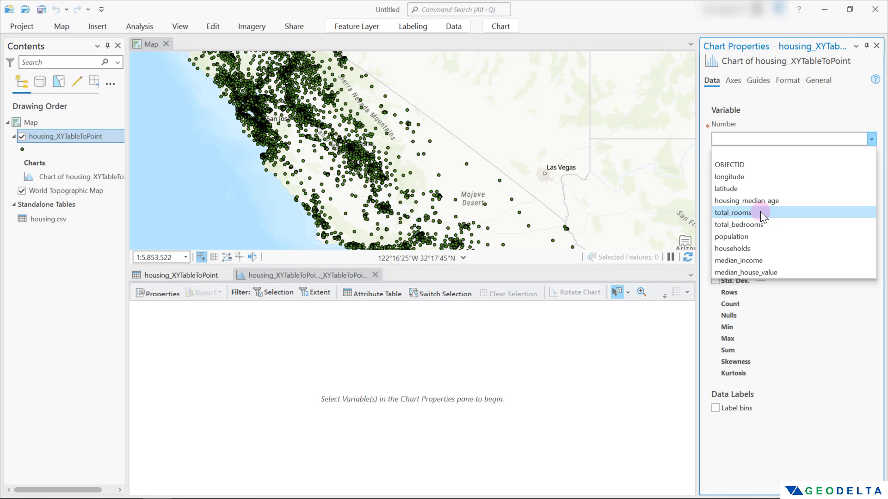
left_click(754, 260)
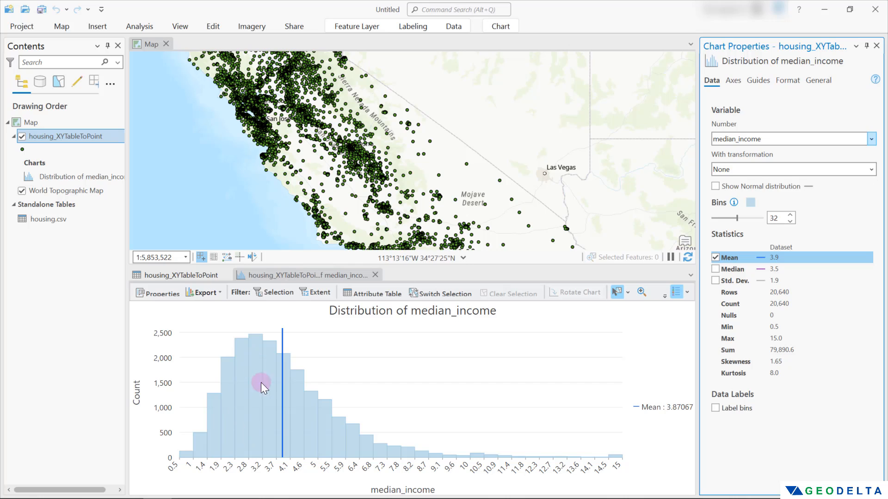
Review the transformation options for the median_income histogram, keeping None.
left_click(872, 170)
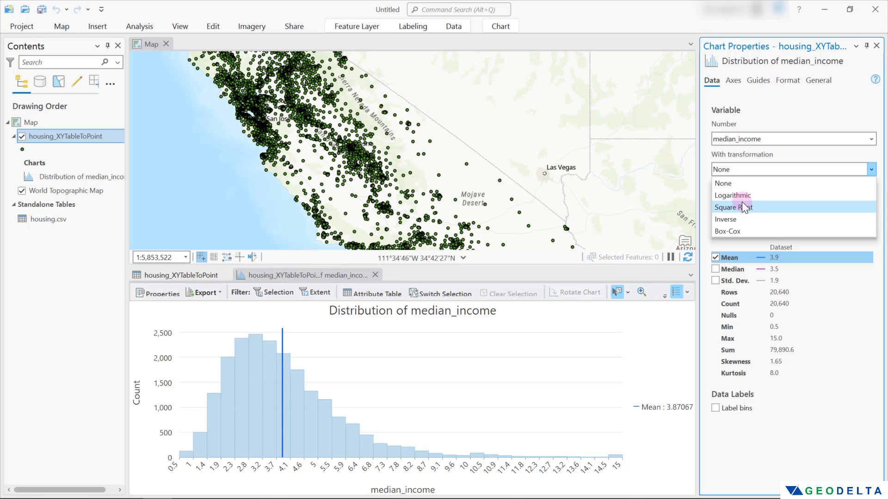
left_click(781, 154)
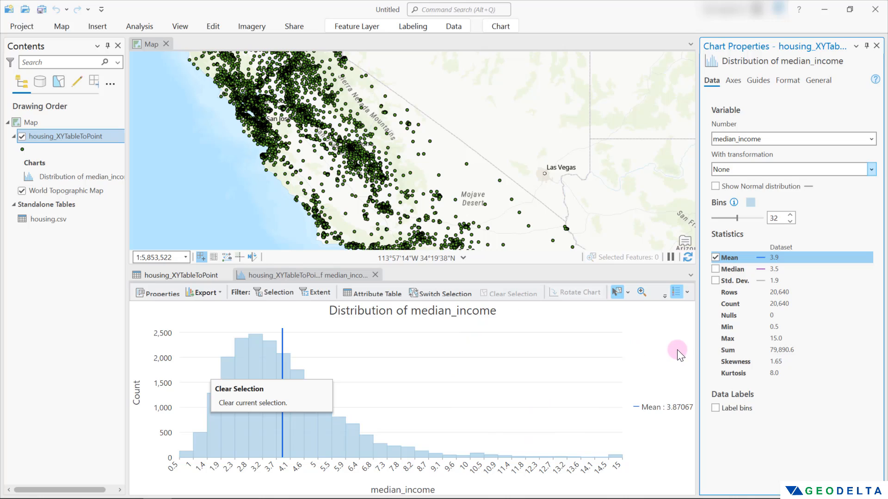
left_click(672, 368)
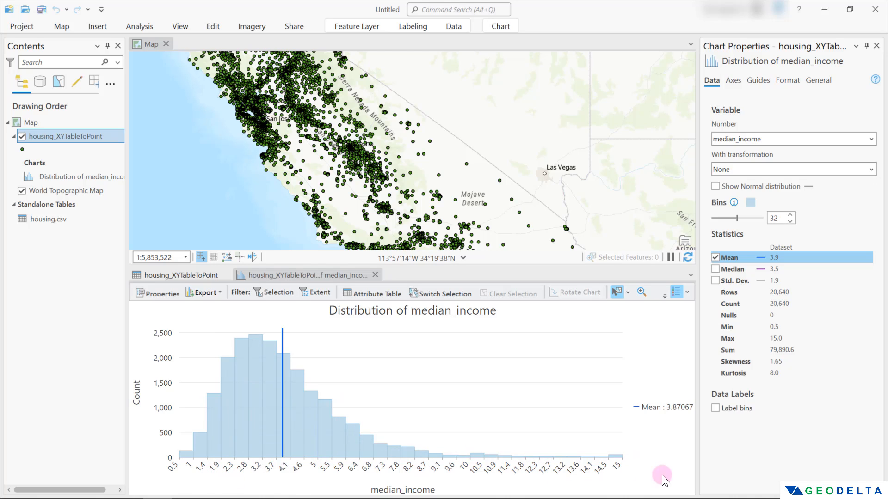
Set the median_income histogram's number of bins to 36.
left_click(792, 214)
left_click(792, 214)
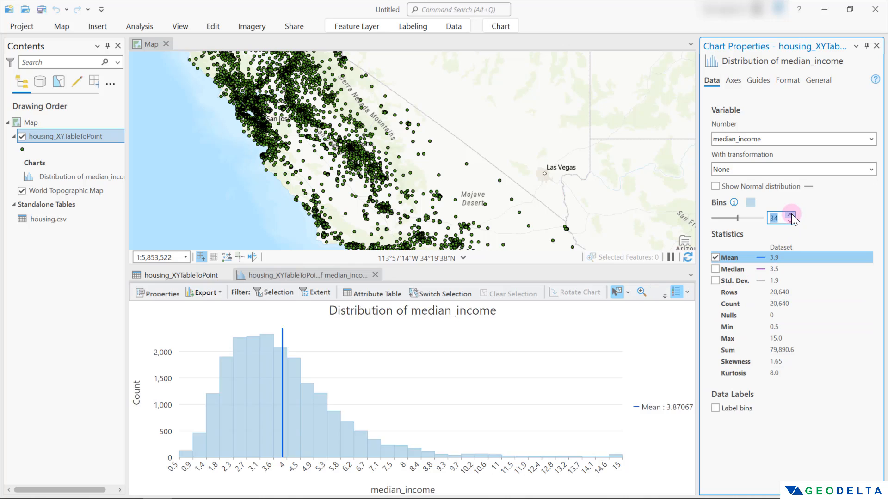
left_click(791, 214)
left_click(791, 214)
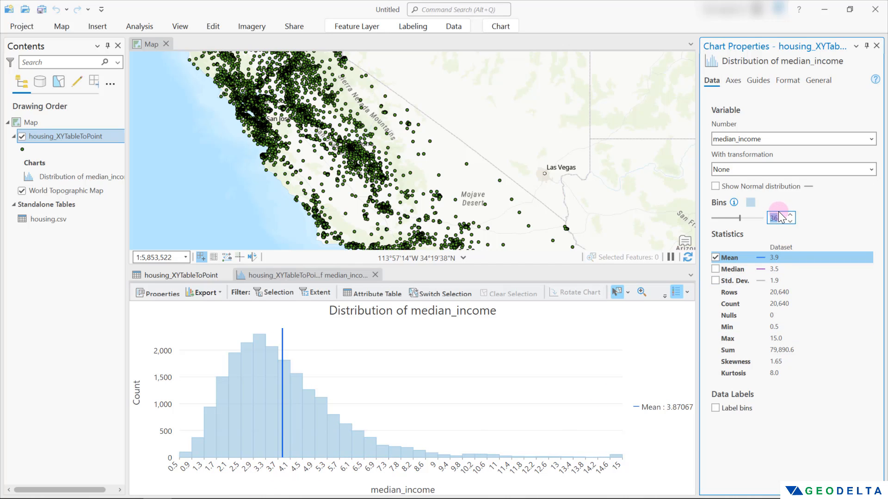
left_click(416, 403)
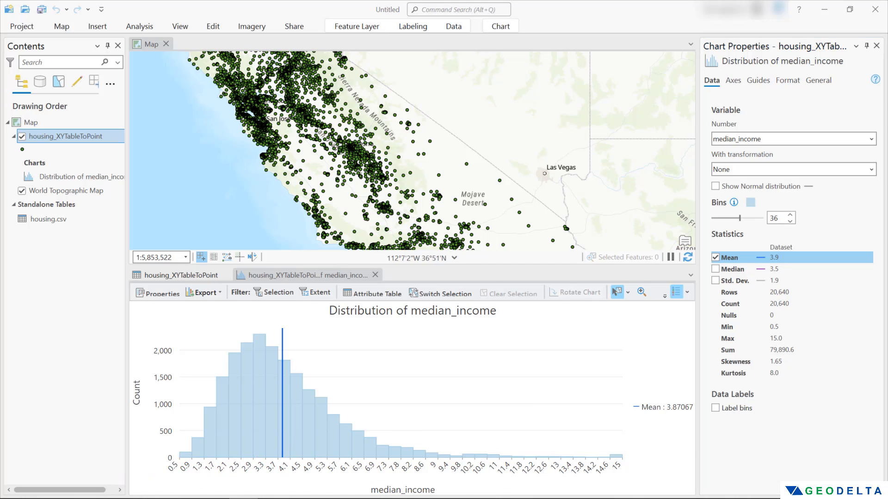
Switch to the Housing-Desc text file in Notepad and read the medianIncome description and its unit of measurement.
left_click_drag(0, 285, 373, 110)
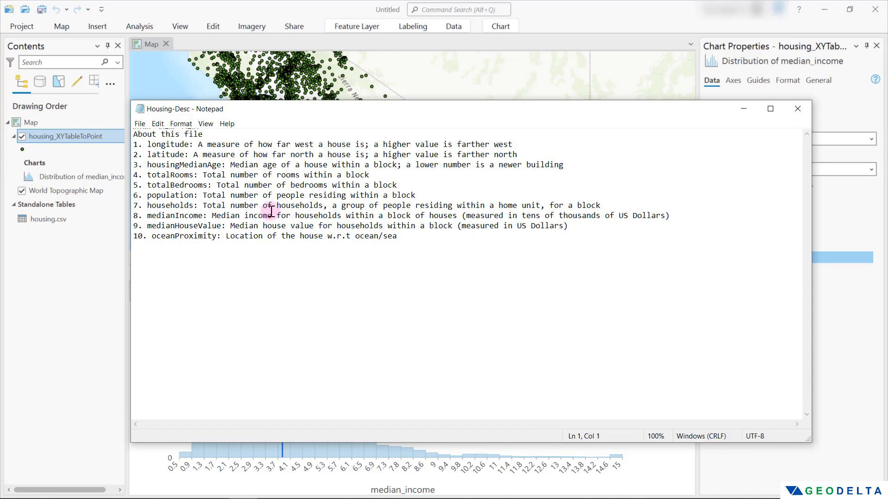
left_click_drag(273, 216, 470, 216)
left_click(517, 216)
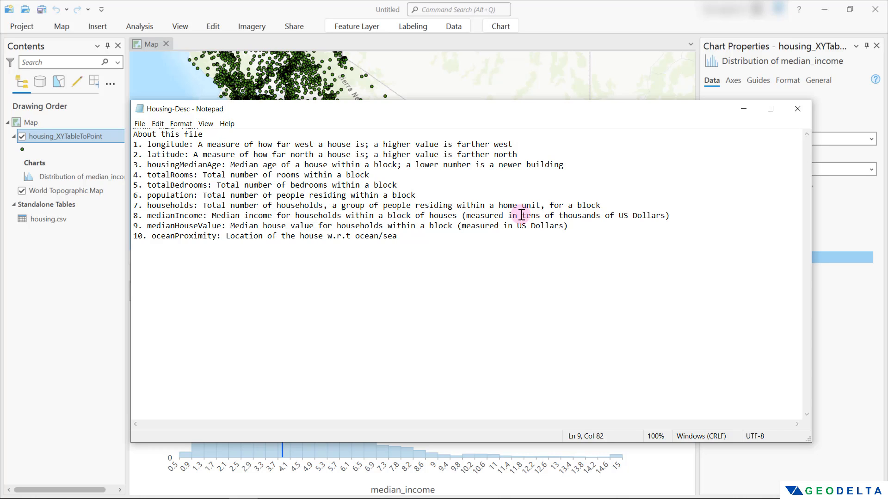
Check medianIncome's unit in the Housing-Desc text, switch back to ArcGIS Pro and inspect the mapped points of the histogram's mean bin.
left_click_drag(526, 216, 663, 213)
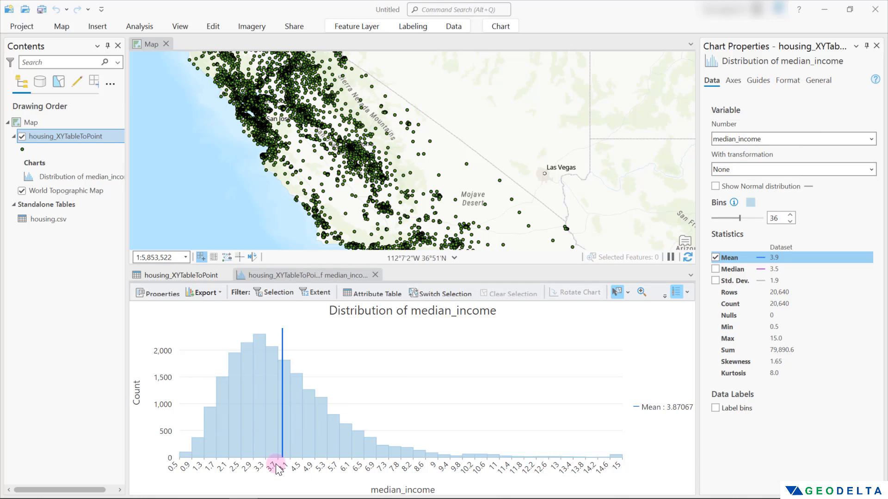
left_click(410, 154)
scroll(411, 154, "down", 3)
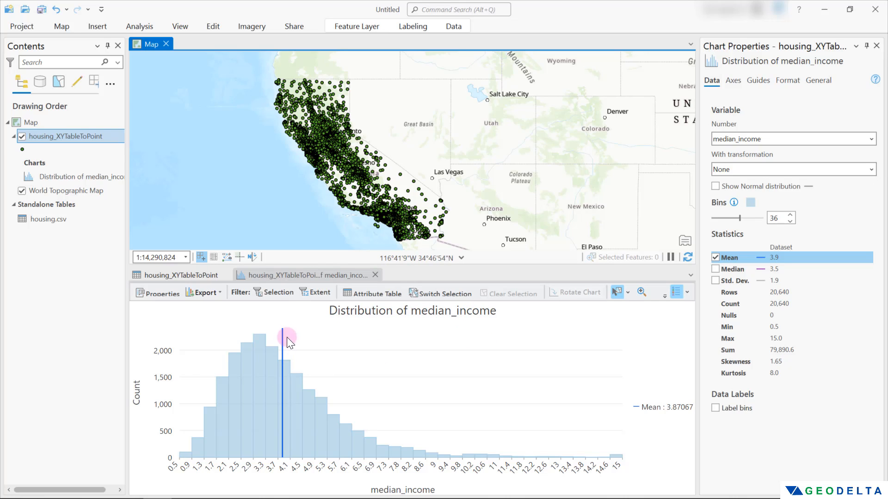
left_click(284, 373)
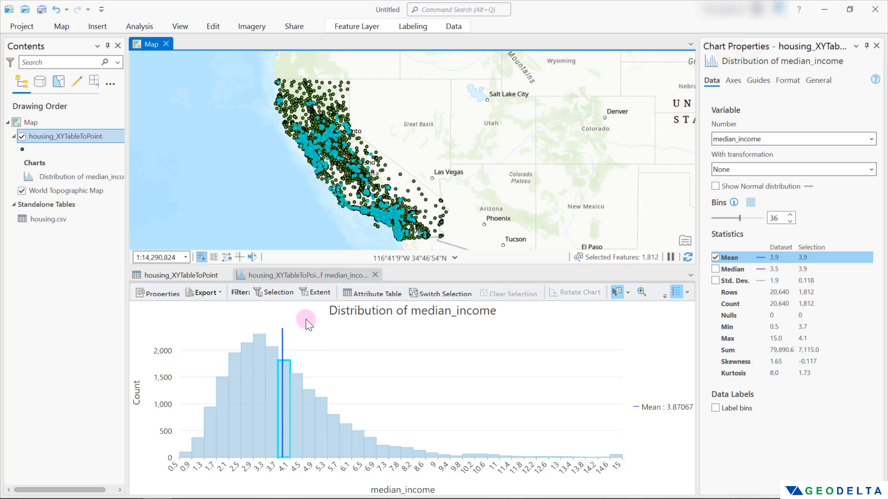
left_click(306, 319)
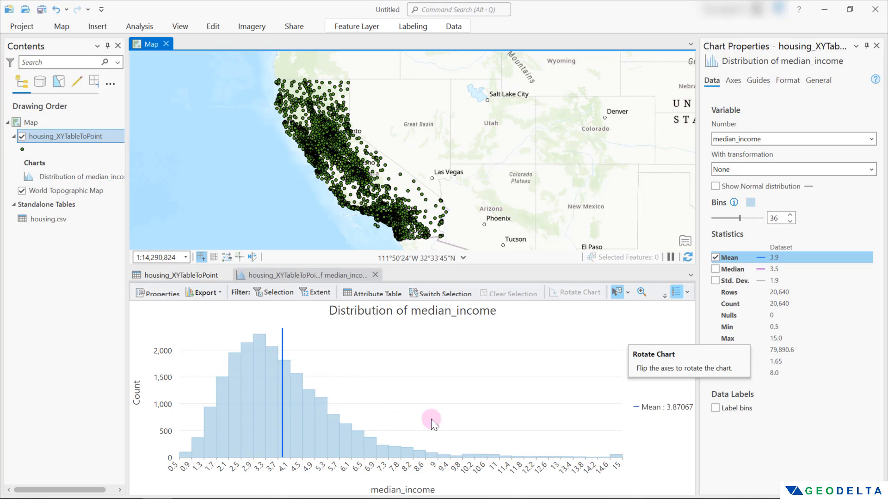
Examine the map locations of the 14.6 - 15 median_income bin, toggling the housing_XYTableToPoint layer's visibility.
mouse_move(618, 461)
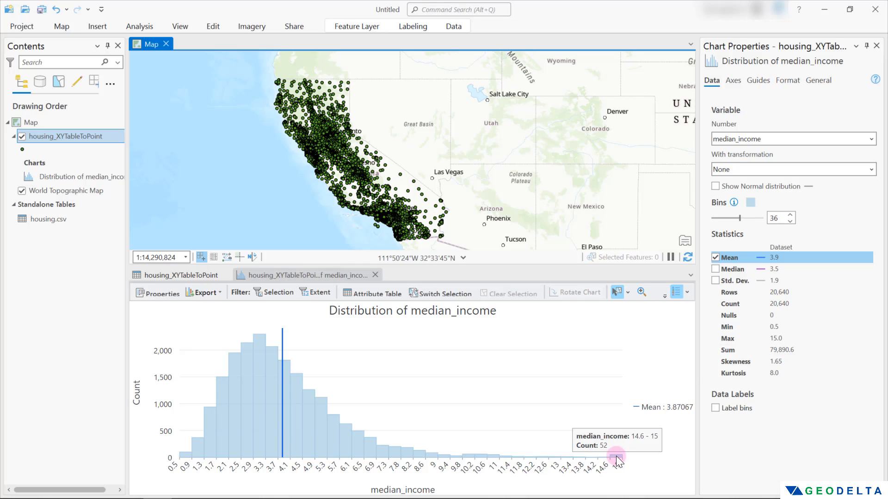
left_click(616, 456)
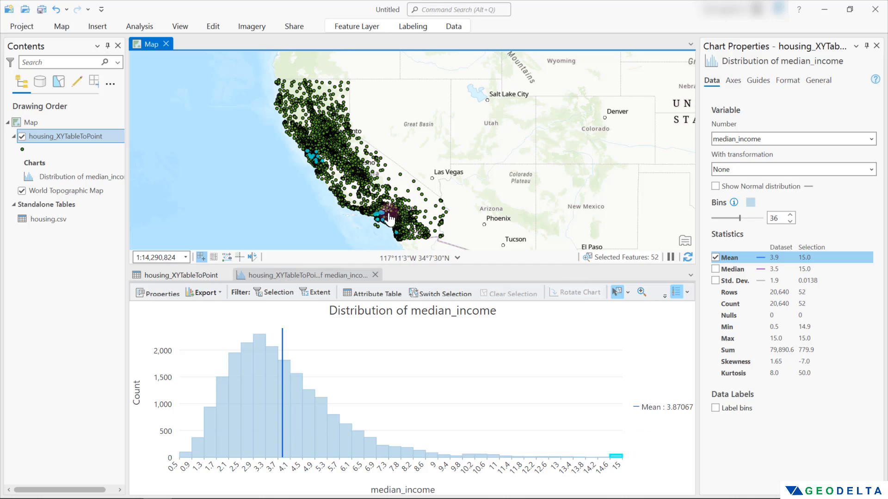
left_click(36, 125)
left_click(39, 139)
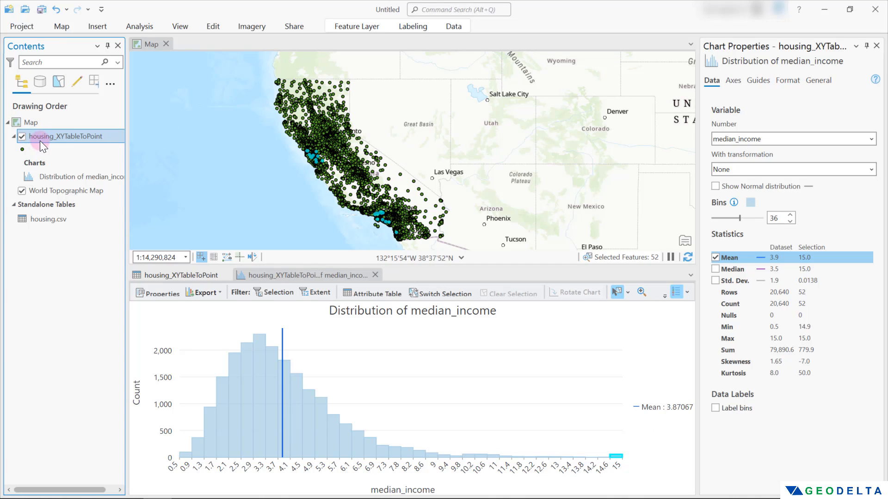
left_click(21, 136)
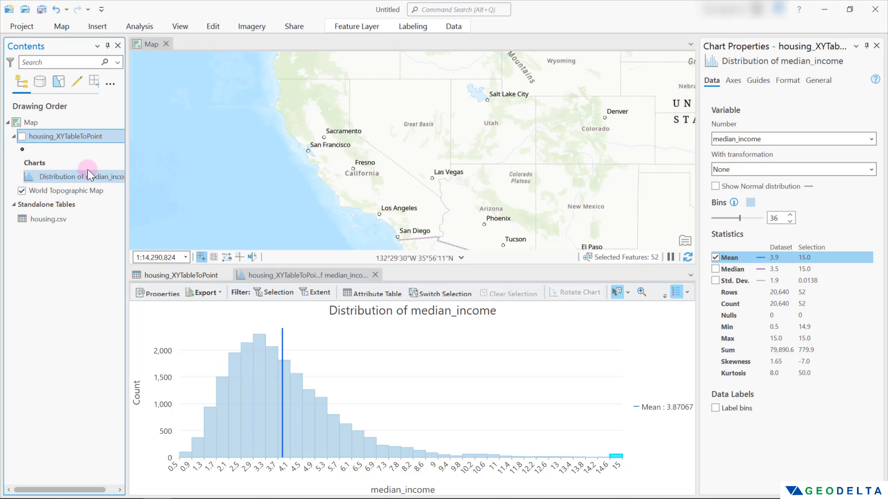
left_click(22, 136)
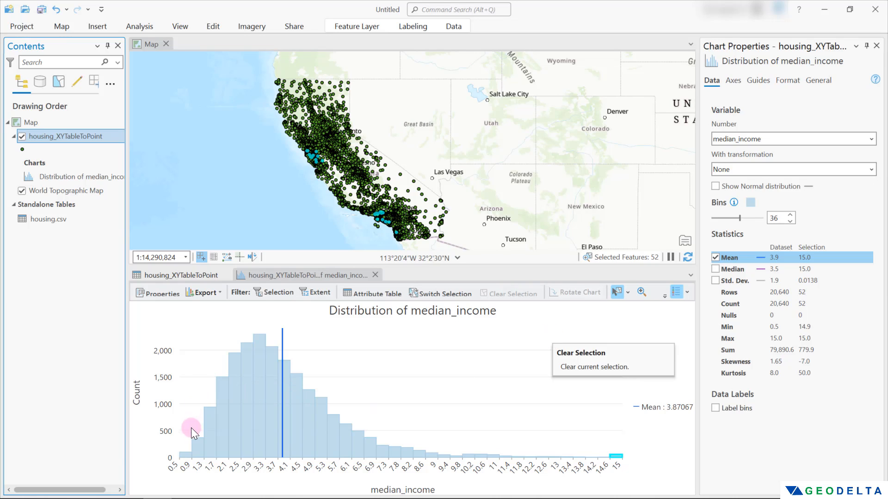
Examine the map locations of the lowest median_income bin around Los Angeles, toggling the housing layer's visibility, and clear the selection.
left_click(181, 457)
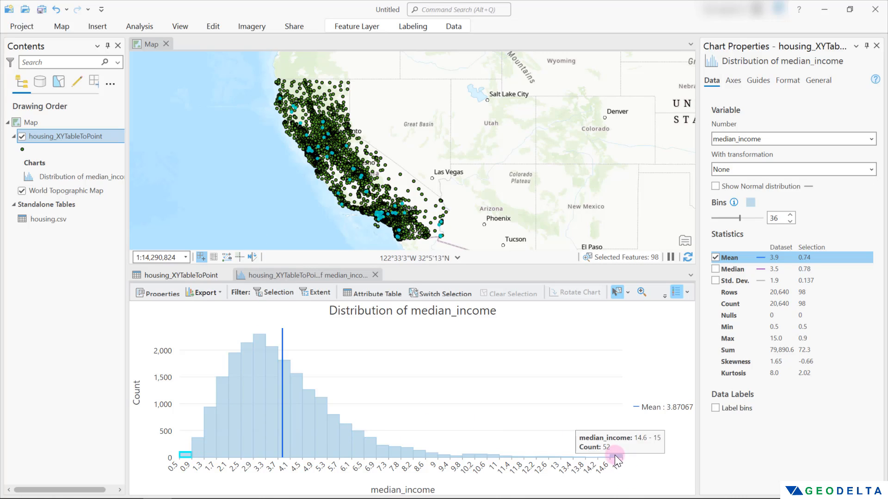
mouse_move(186, 460)
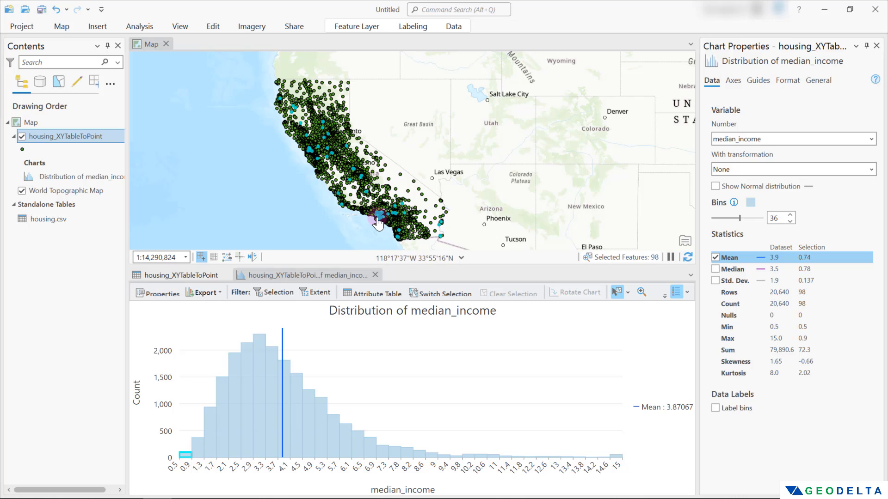
scroll(376, 211, "up", 2)
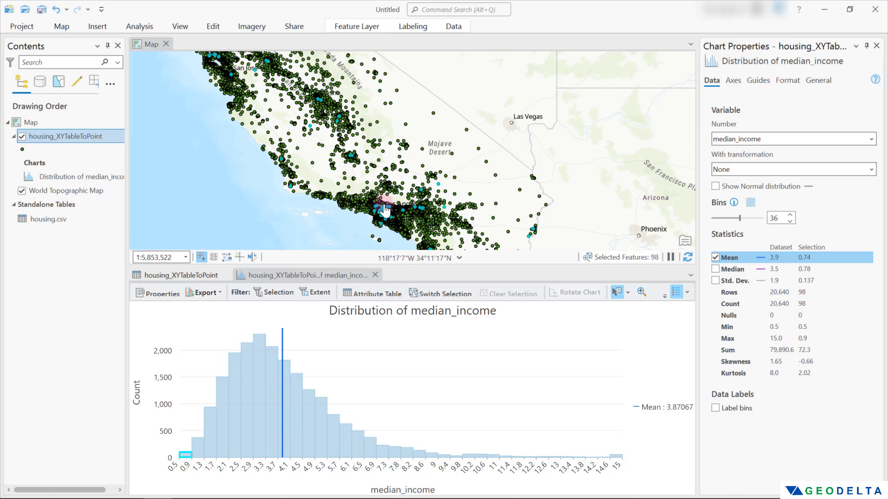
left_click(22, 137)
left_click(22, 137)
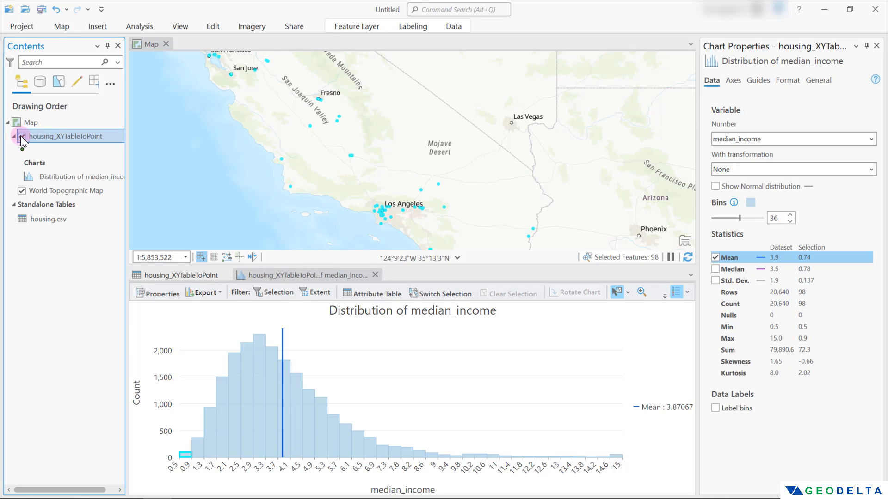
scroll(367, 198, "down", 2)
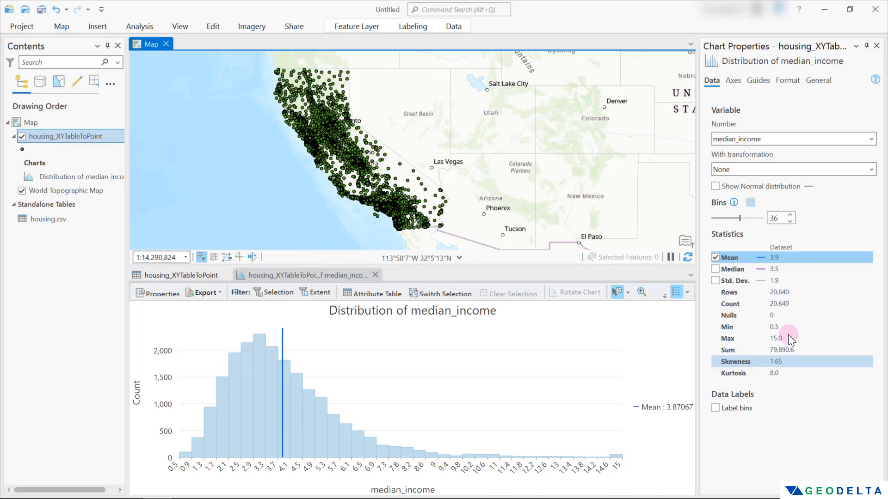
Preview the Median and Std. Dev. lines on the median_income histogram, then hide both and keep only Mean.
left_click(716, 269)
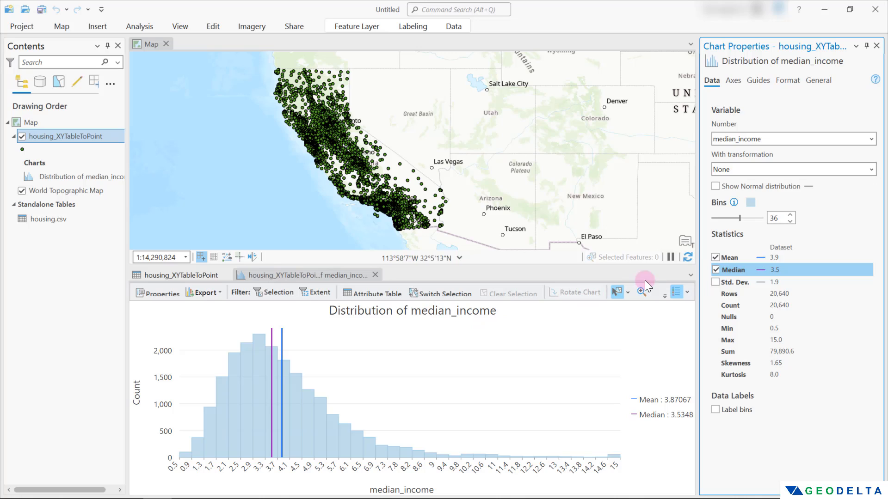
left_click(716, 282)
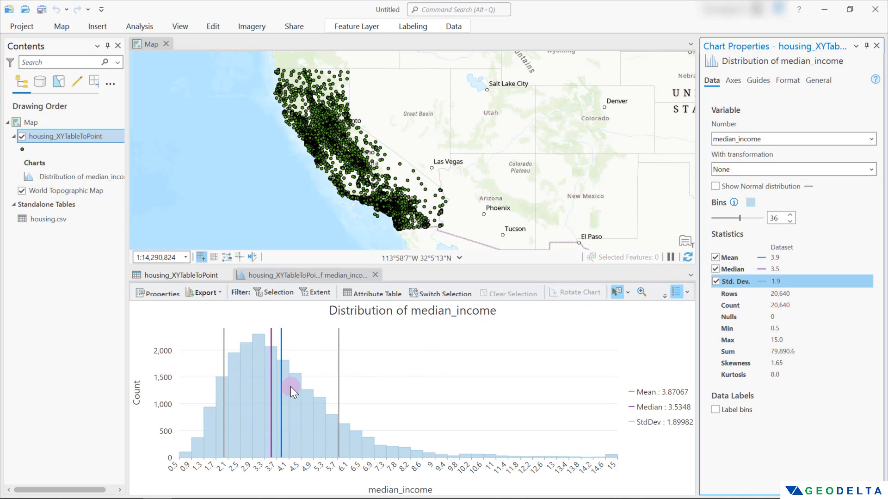
left_click(715, 269)
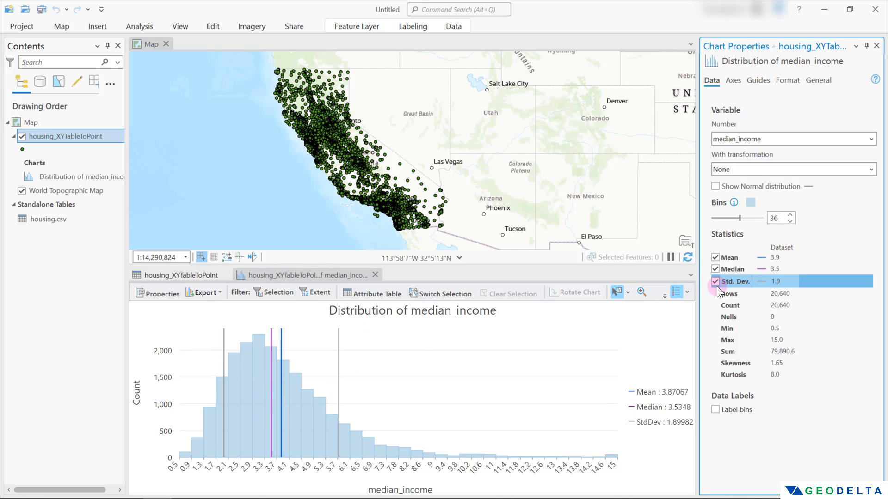
left_click(716, 282)
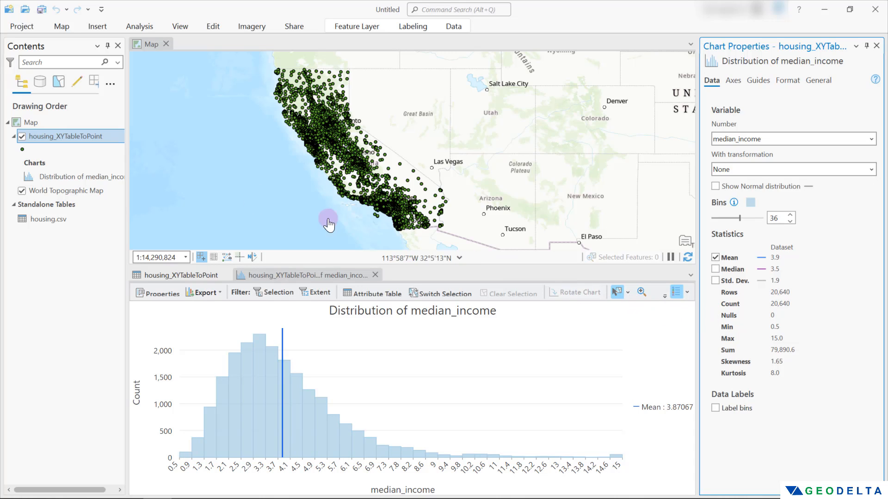
Create a scatter plot from the housing_XYTableToPoint layer with total_rooms on the X-axis and households on the Y-axis.
right_click(68, 135)
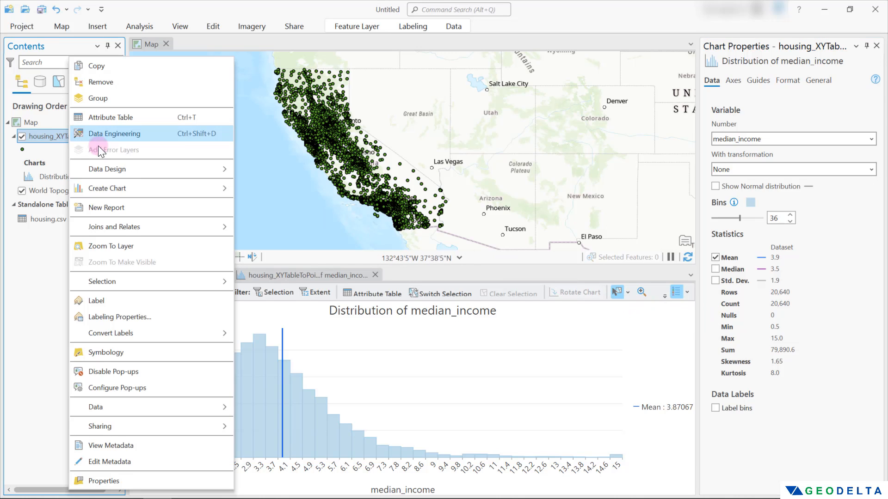
mouse_move(126, 187)
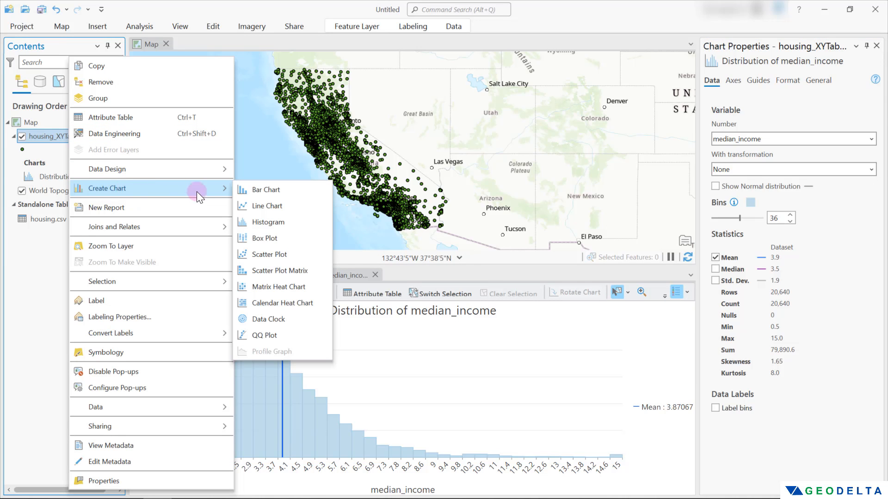
left_click(286, 256)
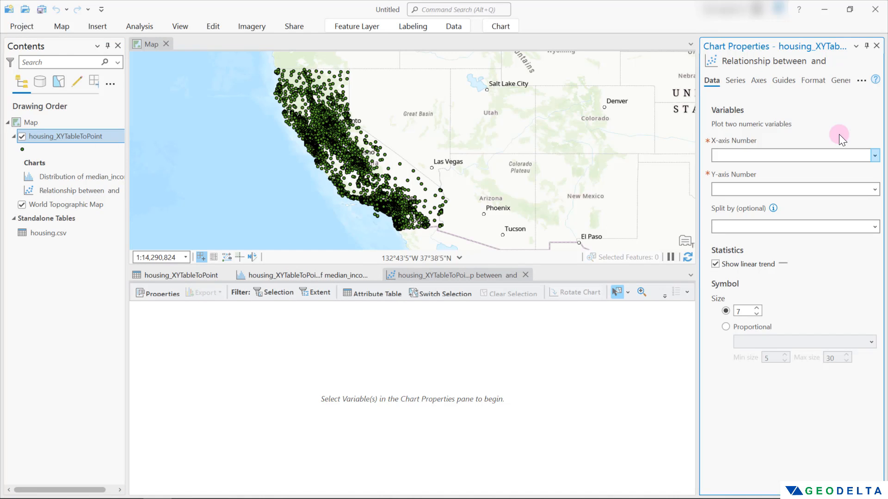
left_click(874, 155)
left_click(797, 182)
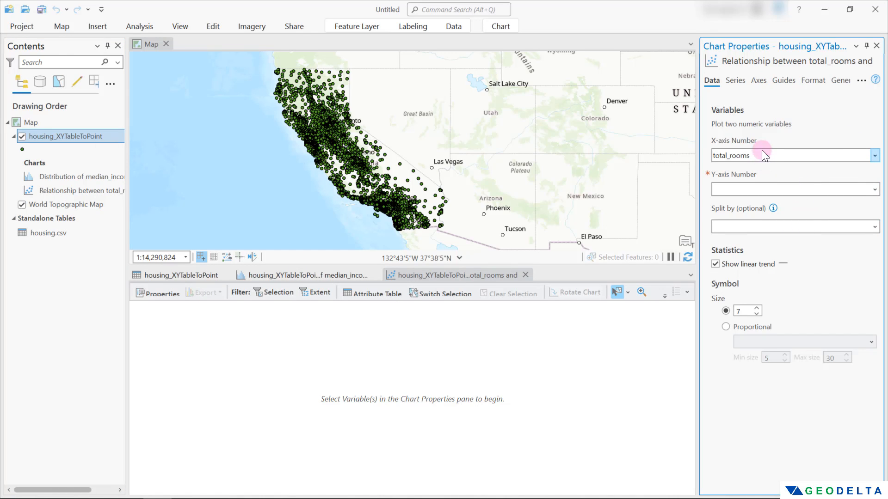
left_click(874, 190)
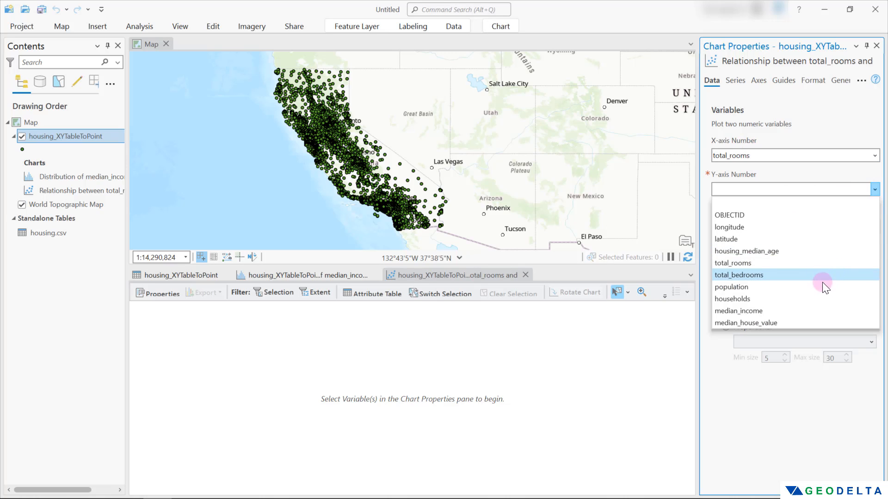
left_click(818, 295)
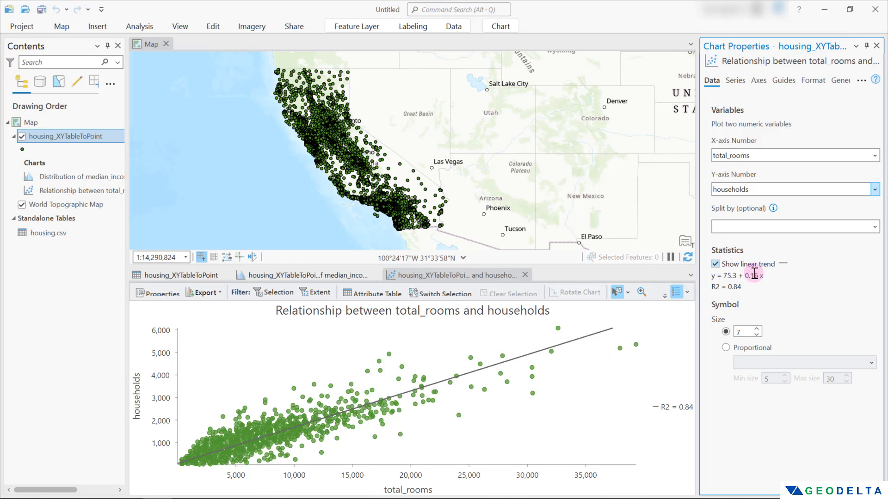
Examine the scatter plot's linear trend equation and its plotted points.
left_click_drag(710, 276, 764, 278)
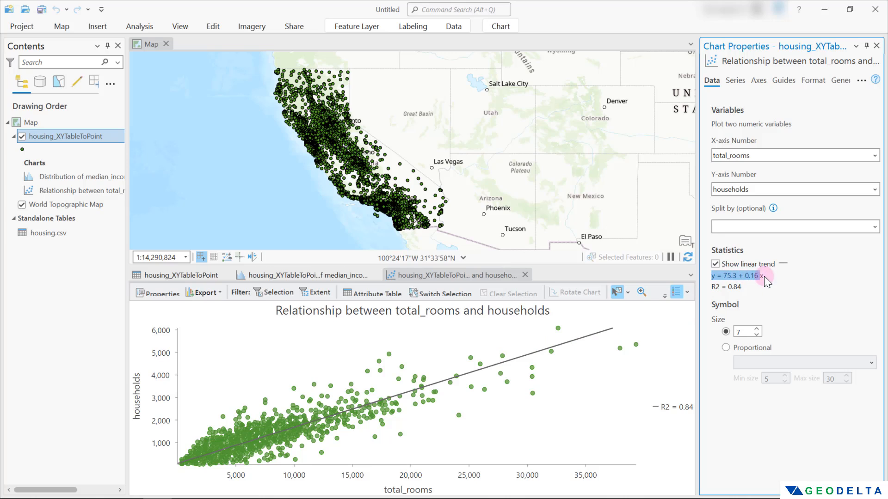
left_click(735, 280)
mouse_move(315, 417)
Add a bar chart to the housing_XYTableToPoint layer, leaving its variables empty.
right_click(60, 136)
mouse_move(93, 223)
left_click(189, 223)
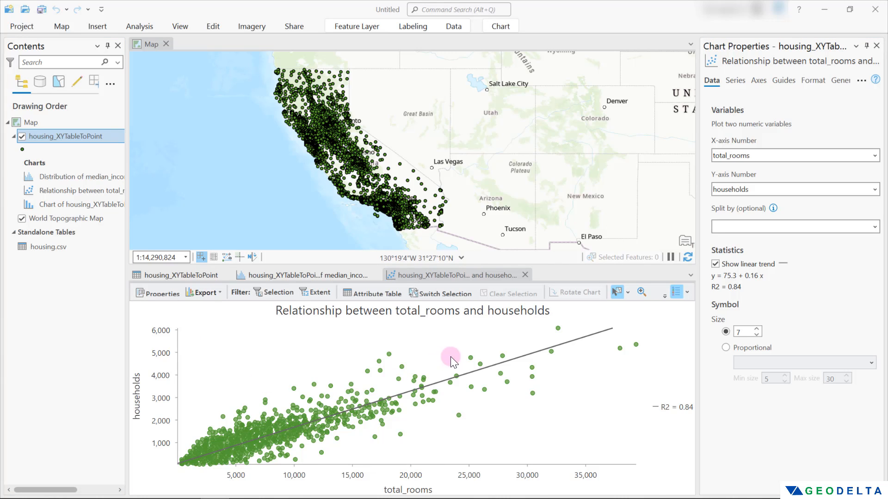
mouse_move(476, 358)
Create another bar chart from the housing_XYTableToPoint layer with ocean_proximity as its category.
right_click(60, 138)
mouse_move(127, 184)
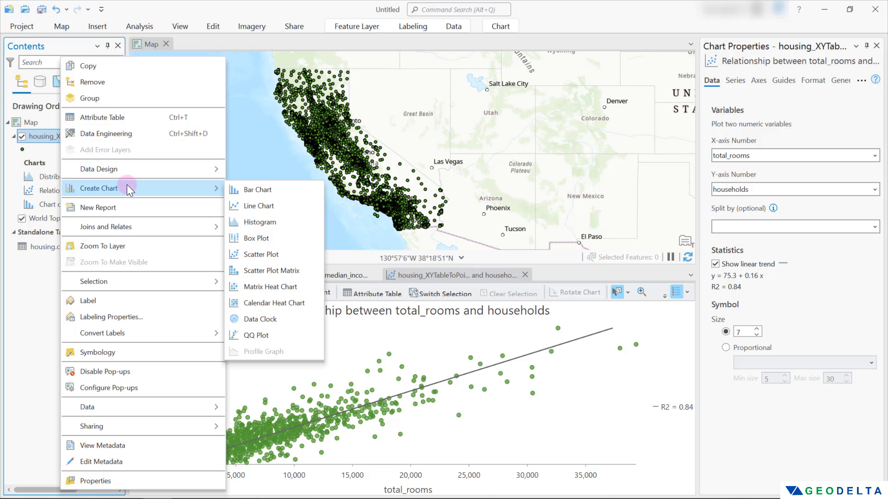
left_click(274, 193)
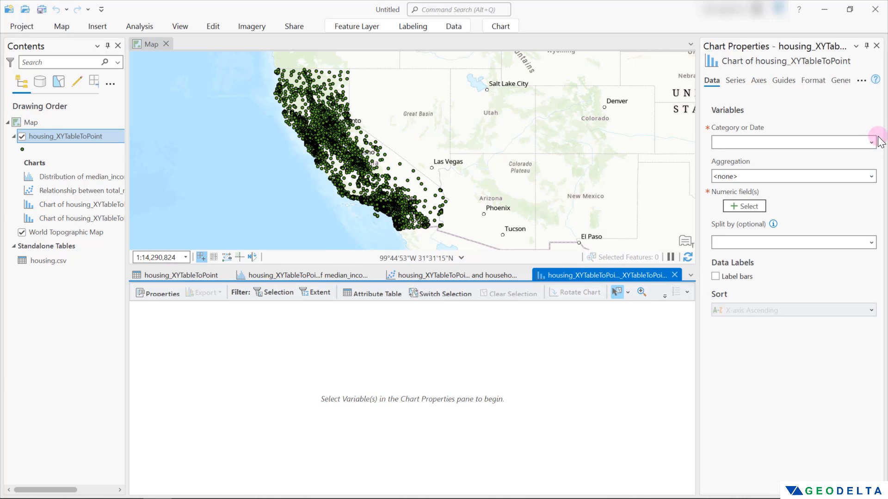
left_click(872, 144)
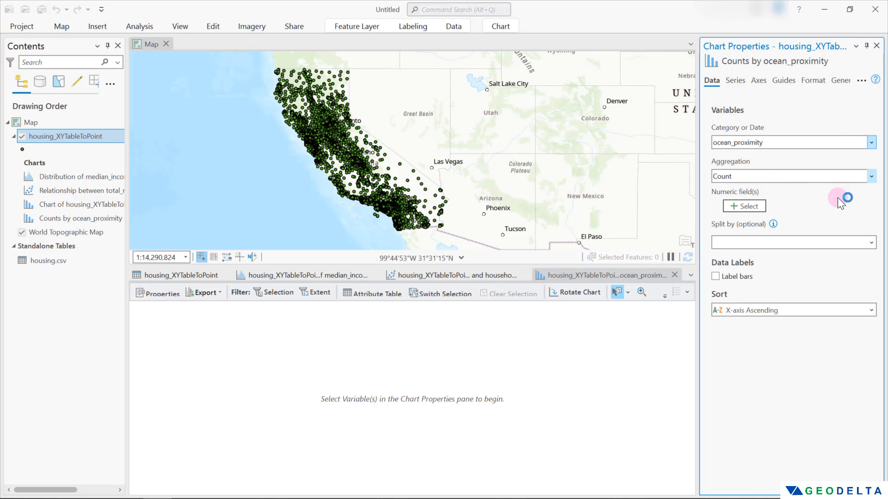
Set the ocean_proximity bar chart's aggregation to Sum with households as its numeric field.
left_click(871, 177)
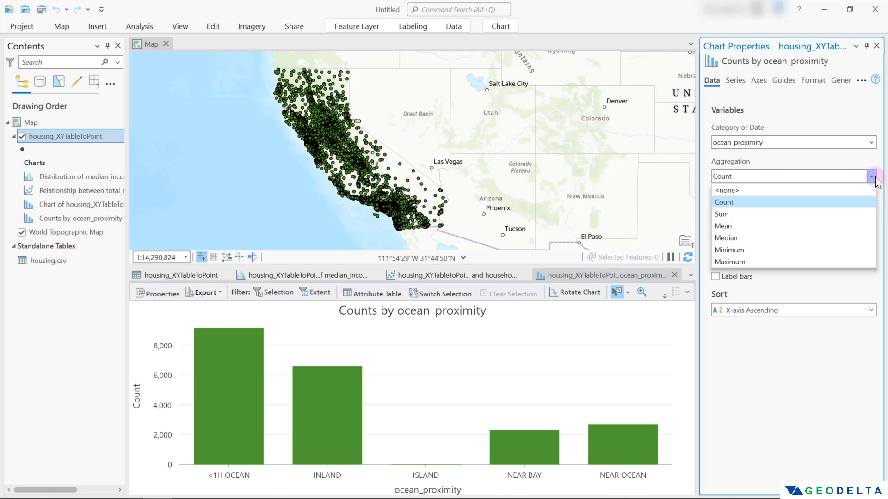
left_click(736, 214)
left_click(749, 208)
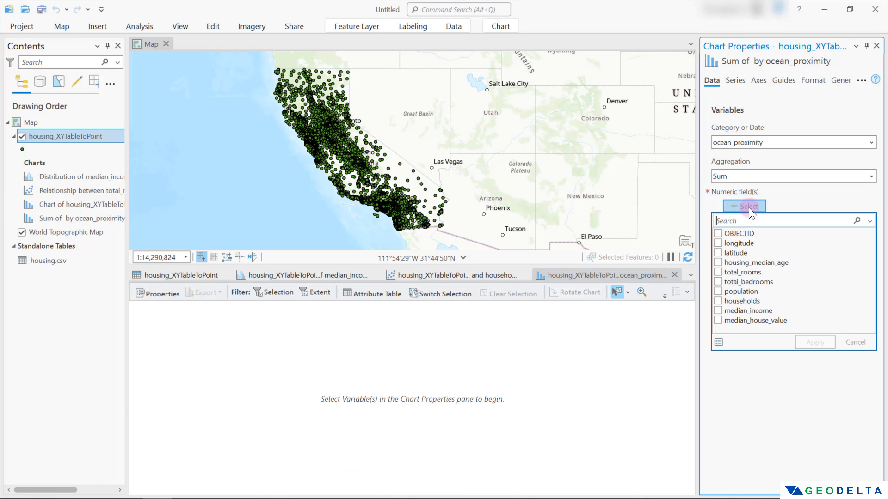
left_click(719, 301)
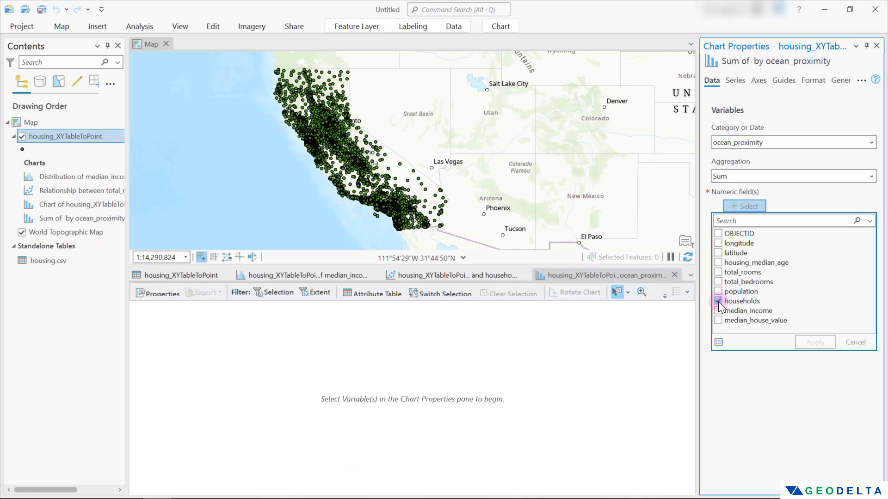
left_click(823, 345)
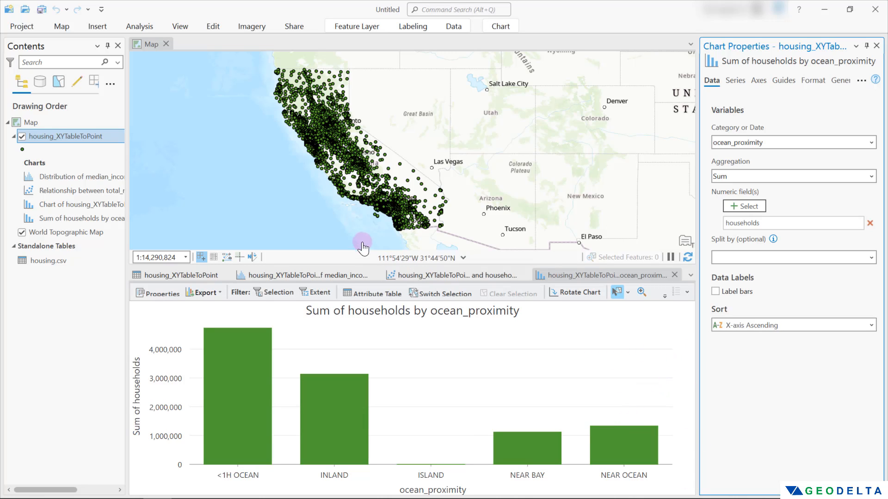
Inspect the NEAR OCEAN bar's sum of households and its selected points on the map, then clear the selection.
left_click(630, 450)
left_click(663, 462)
left_click(622, 445)
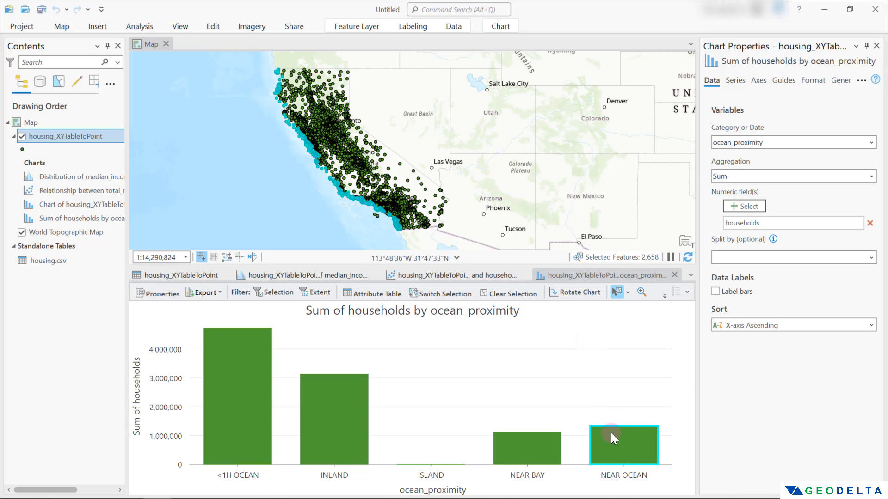
mouse_move(615, 440)
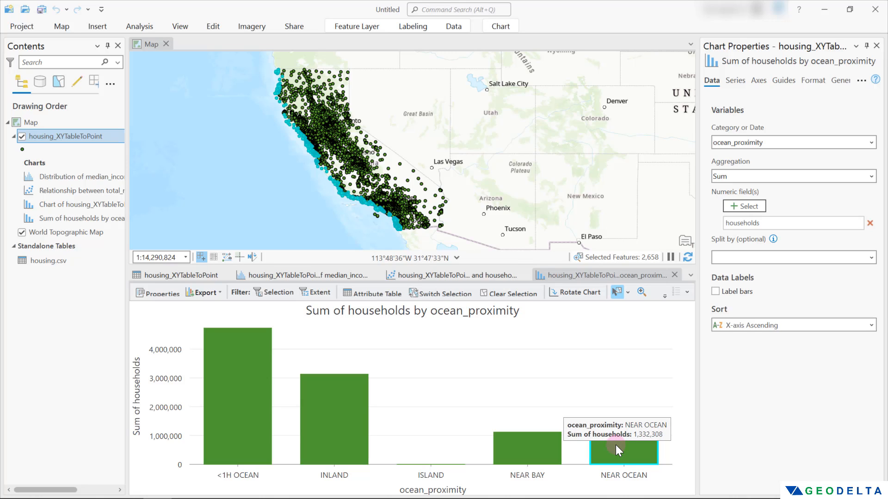
left_click(640, 468)
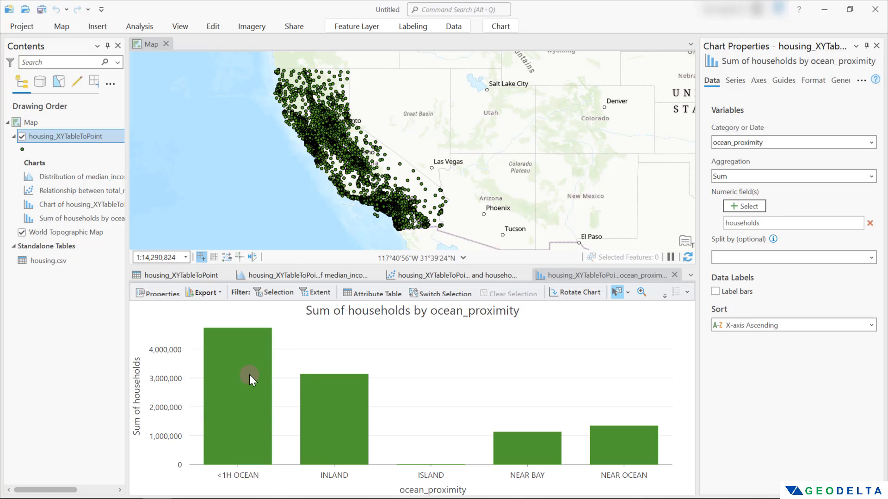
Inspect the <1H OCEAN bar's sum of households and its selected points on the map, then clear the selection.
mouse_move(251, 384)
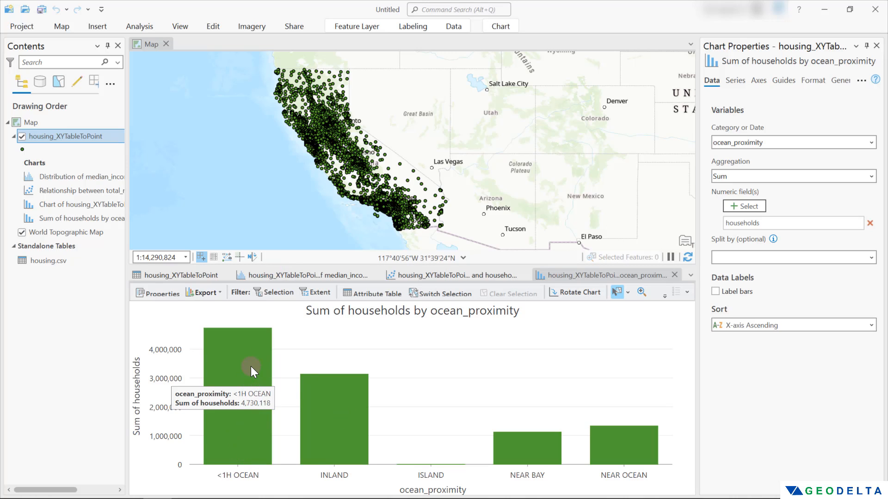
left_click(243, 390)
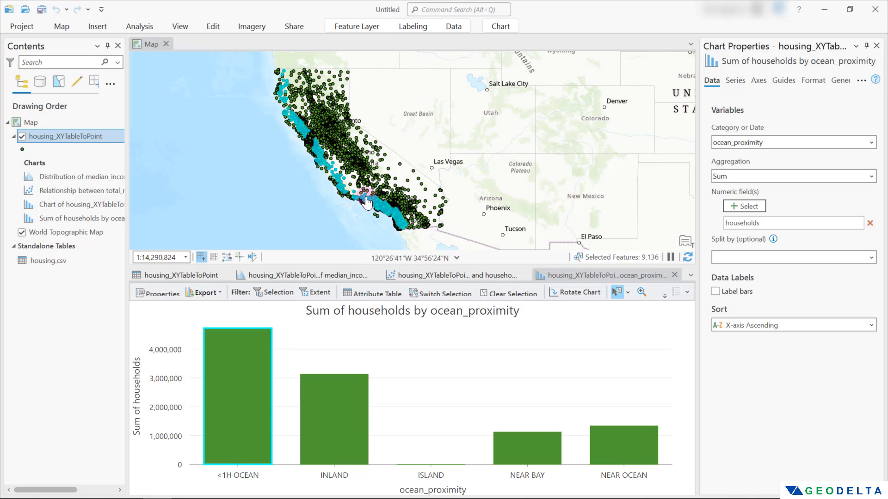
mouse_move(245, 371)
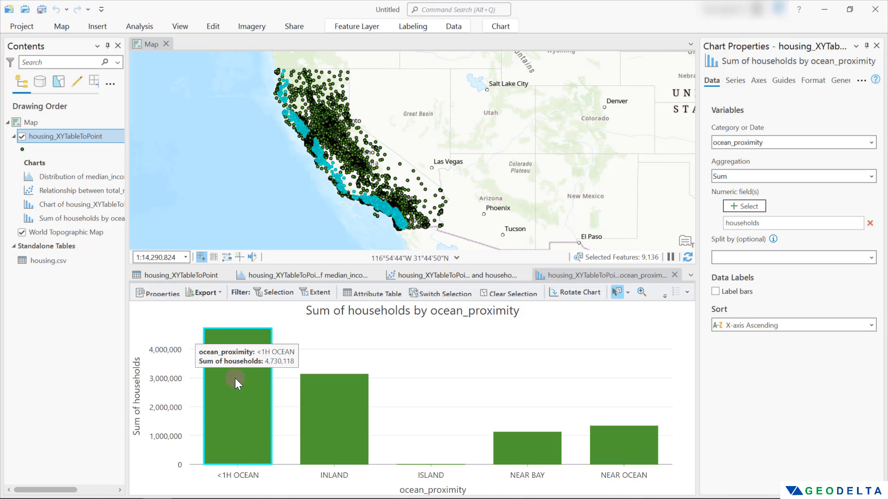
left_click(402, 340)
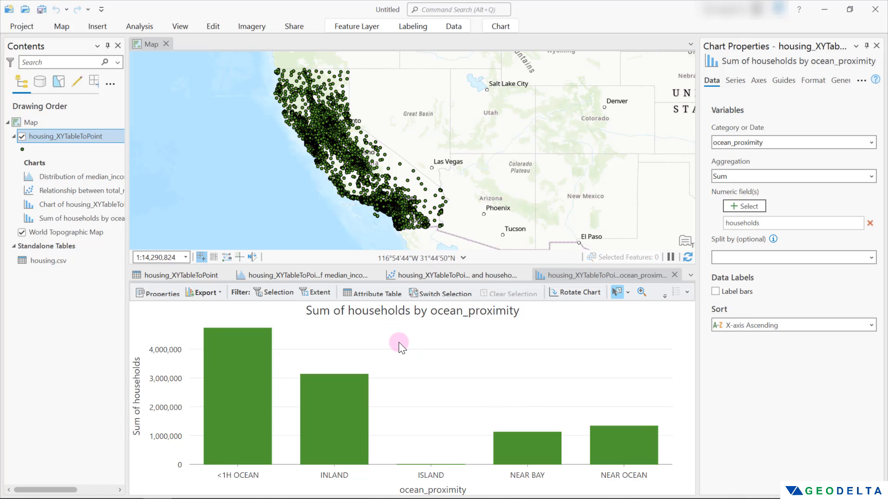